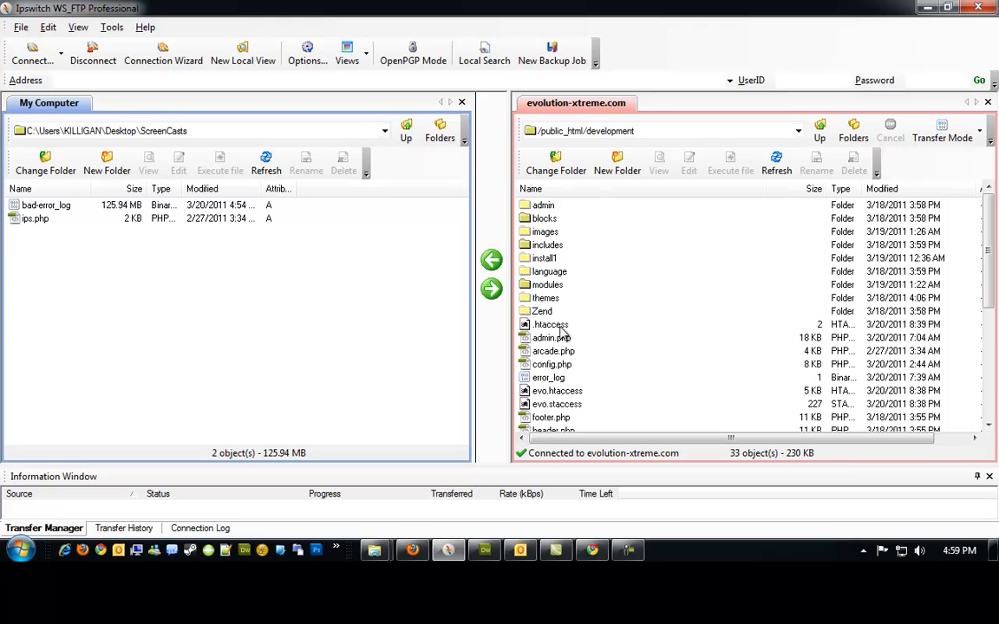
Download evo.htaccess and evo.staccess from the server's /public_html/development folder to the local ScreenCasts folder.
left_click(544, 328)
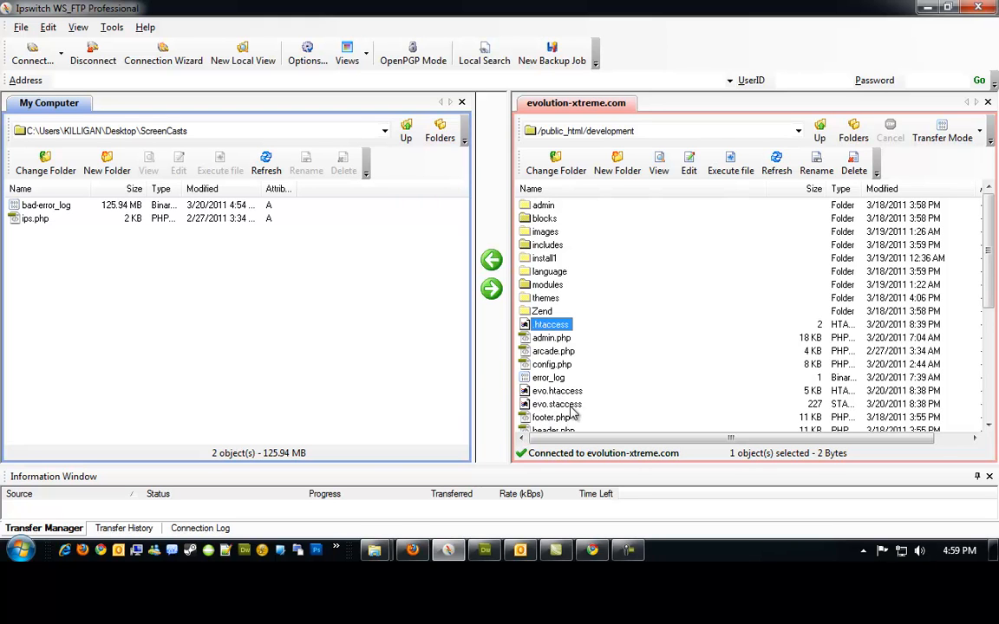
left_click(630, 337)
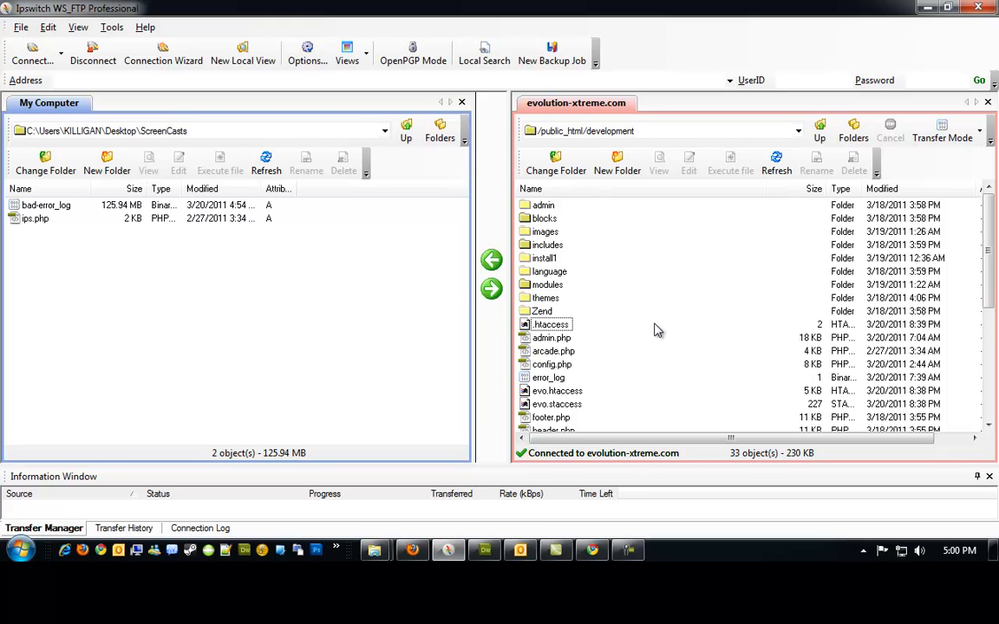
left_click(559, 391)
left_click(555, 405, "shift")
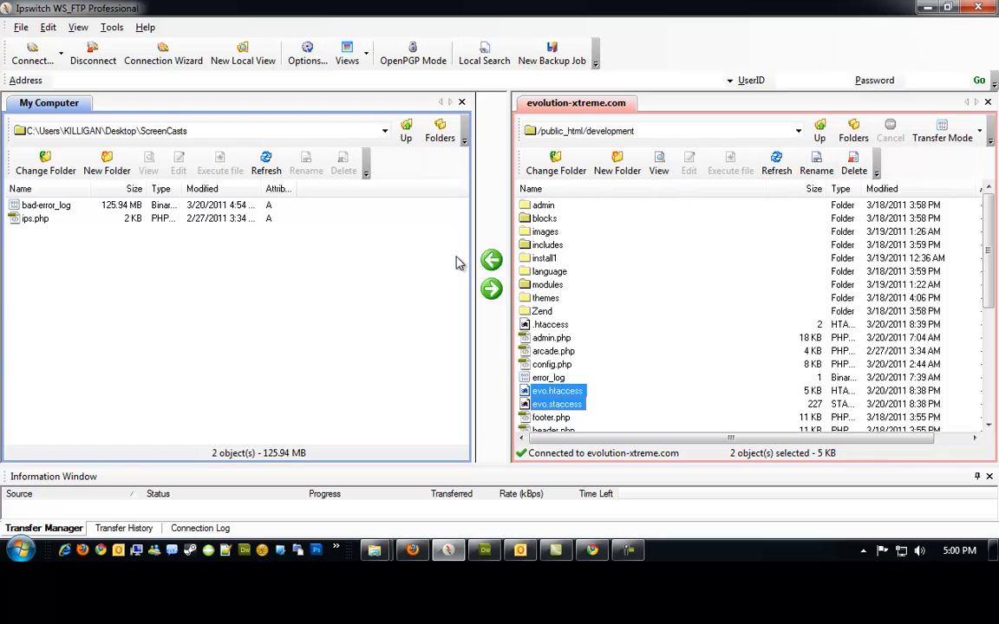
left_click(491, 260)
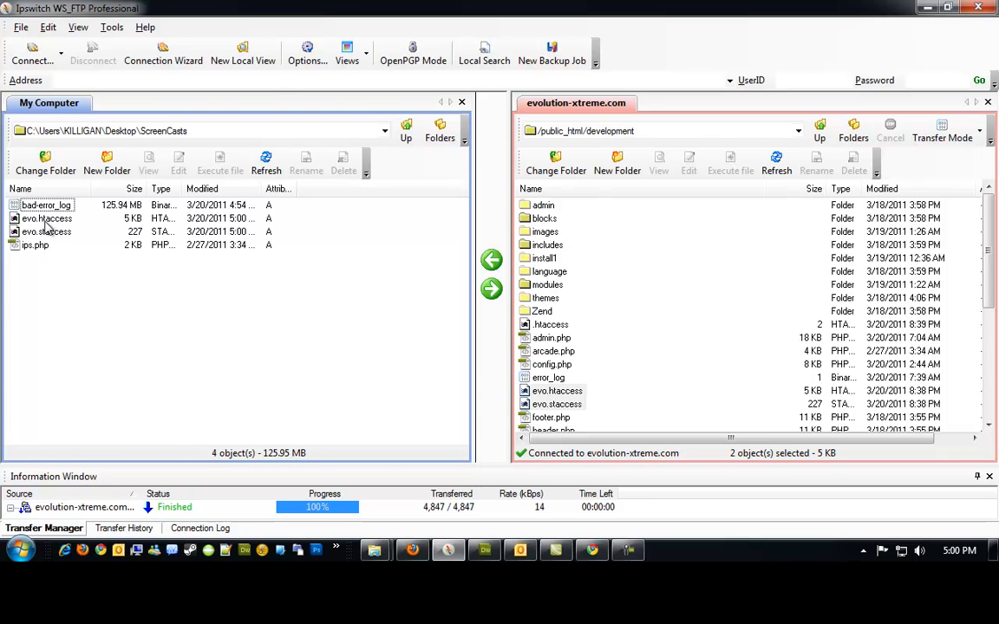
Open the downloaded evo.htaccess in Notepad++ and examine index.php and index.html in its DirectoryIndex line.
right_click(45, 220)
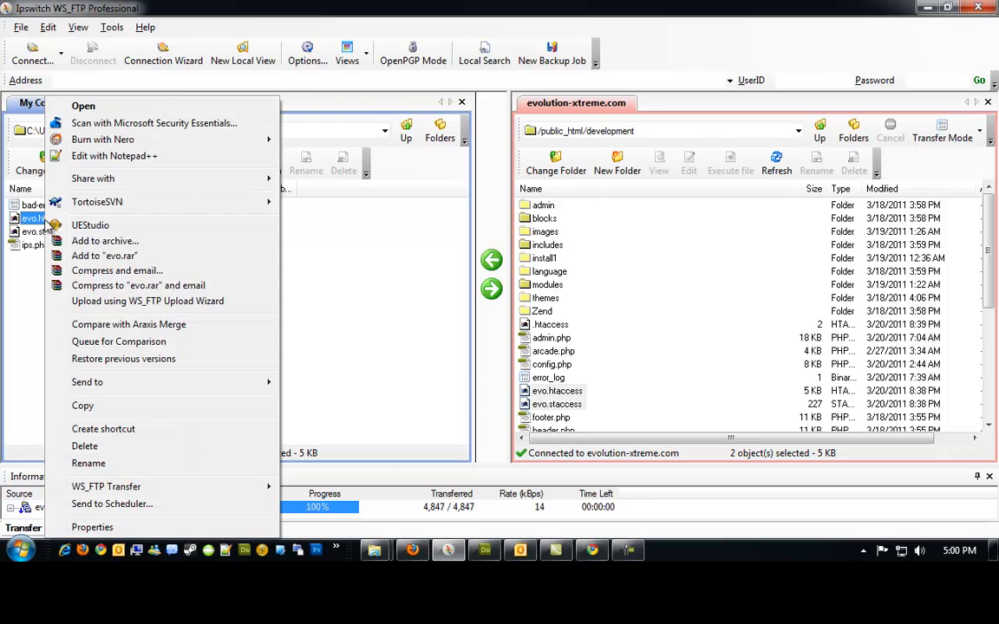
left_click(169, 157)
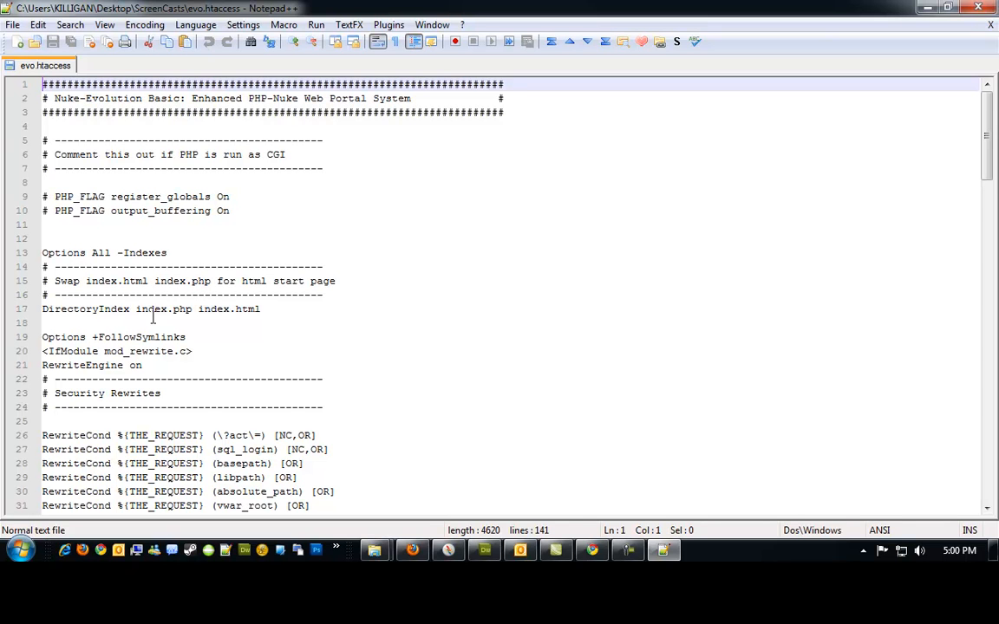
left_click_drag(194, 309, 135, 309)
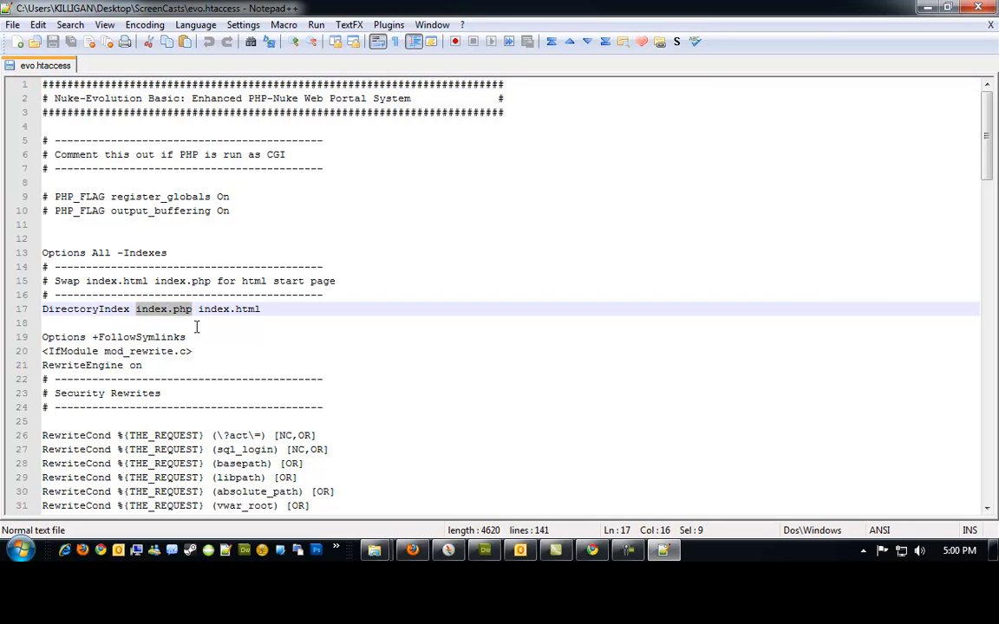
left_click(262, 309)
left_click_drag(262, 309, 198, 309)
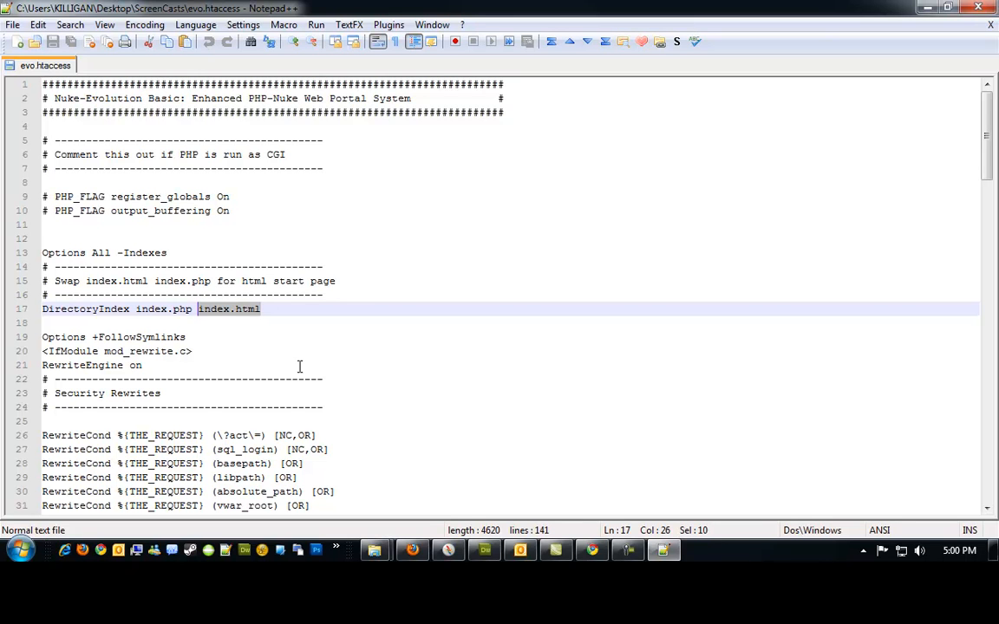
Examine the Security Rewrites, Lazy Google Tap and libwww-perl blocking rules in evo.htaccess.
scroll(337, 365, "down", 2)
scroll(281, 328, "down", 2)
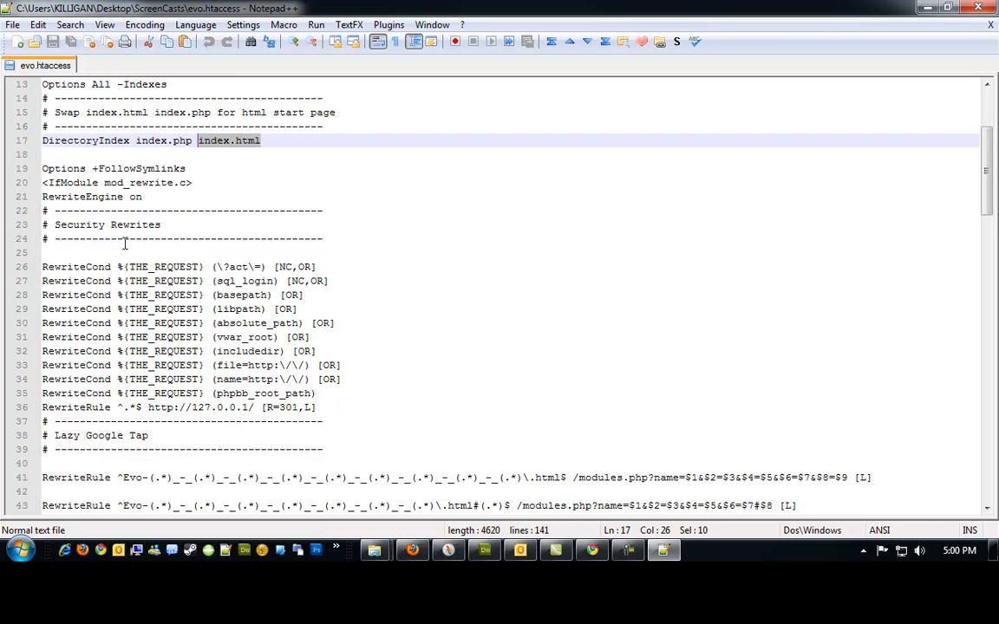
scroll(173, 301, "down", 2)
scroll(158, 227, "down", 3)
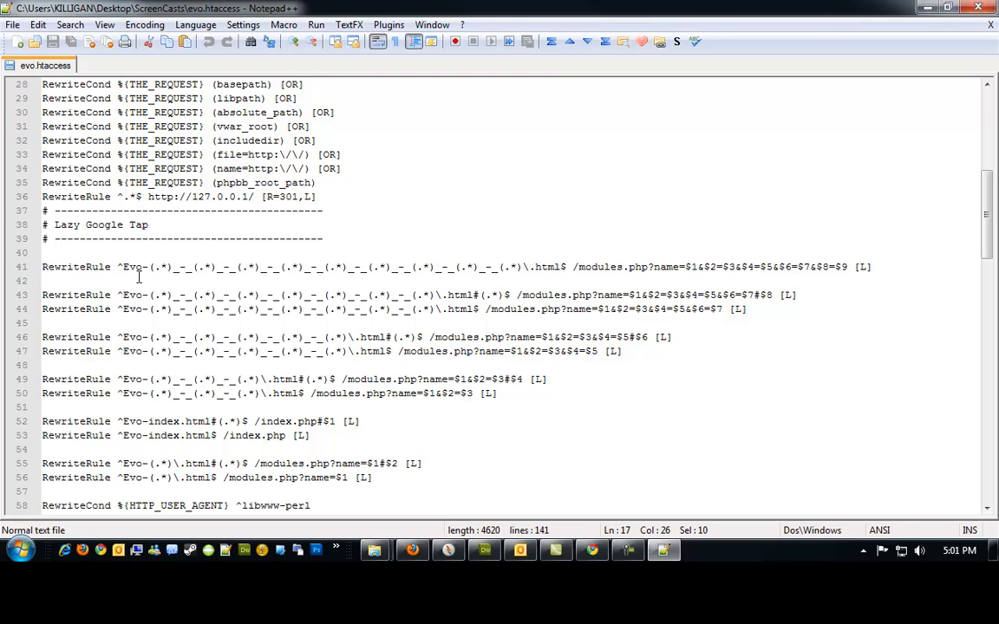
scroll(126, 253, "down", 4)
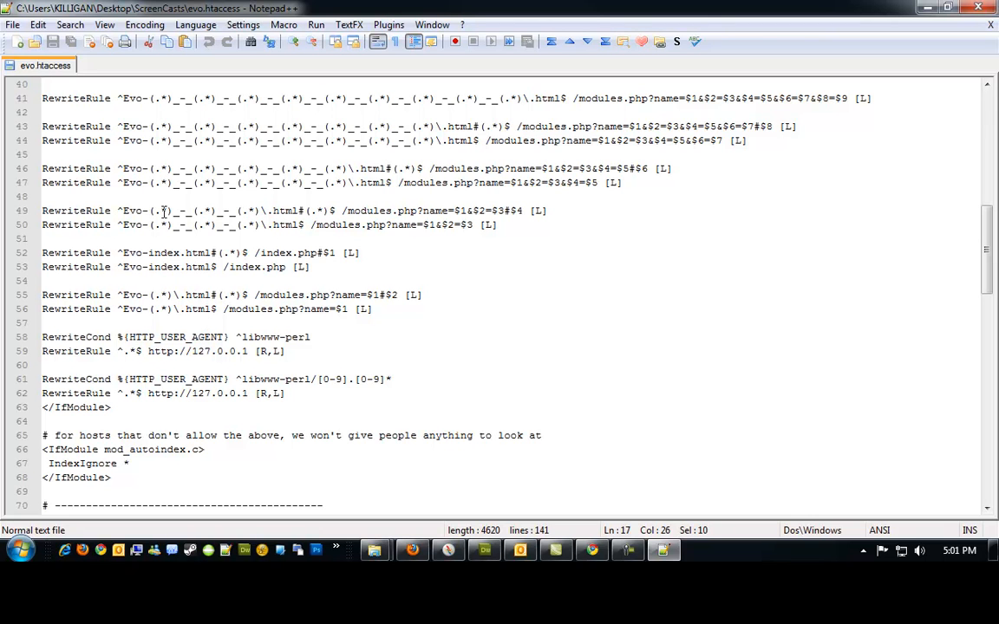
scroll(253, 350, "down", 3)
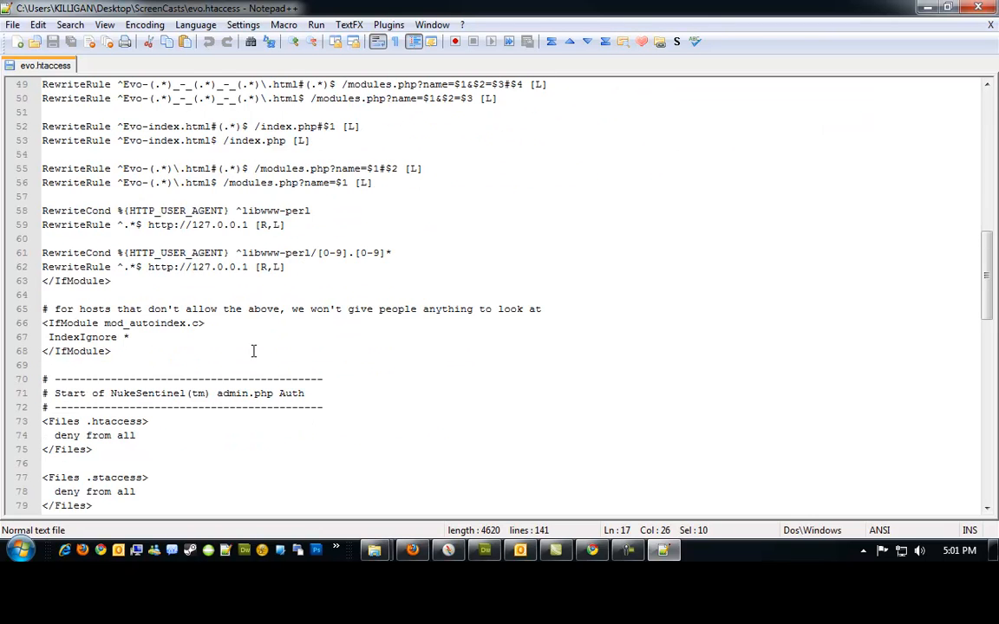
scroll(229, 347, "down", 4)
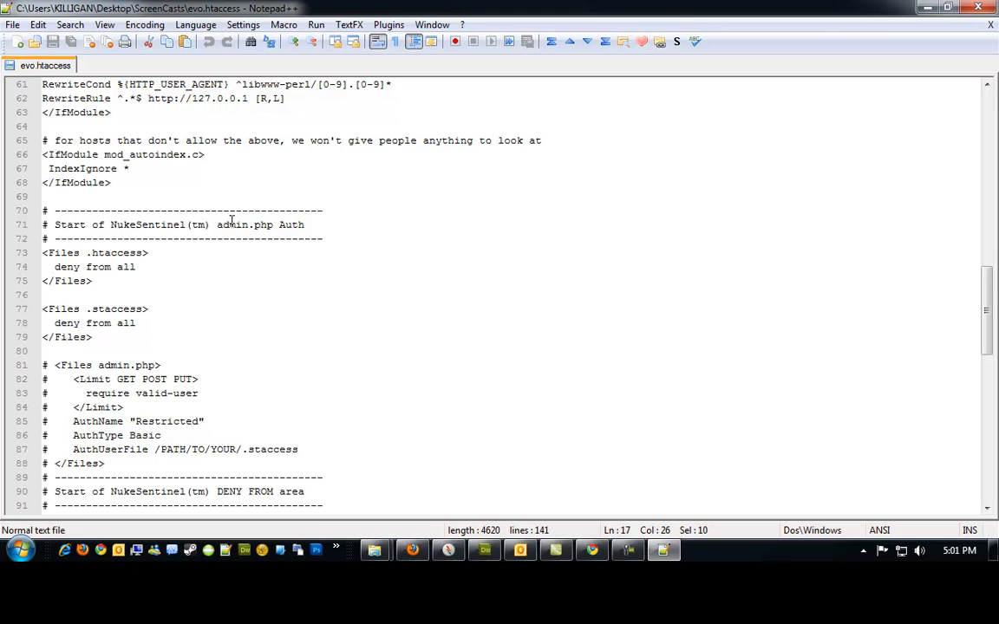
scroll(187, 227, "up", 4)
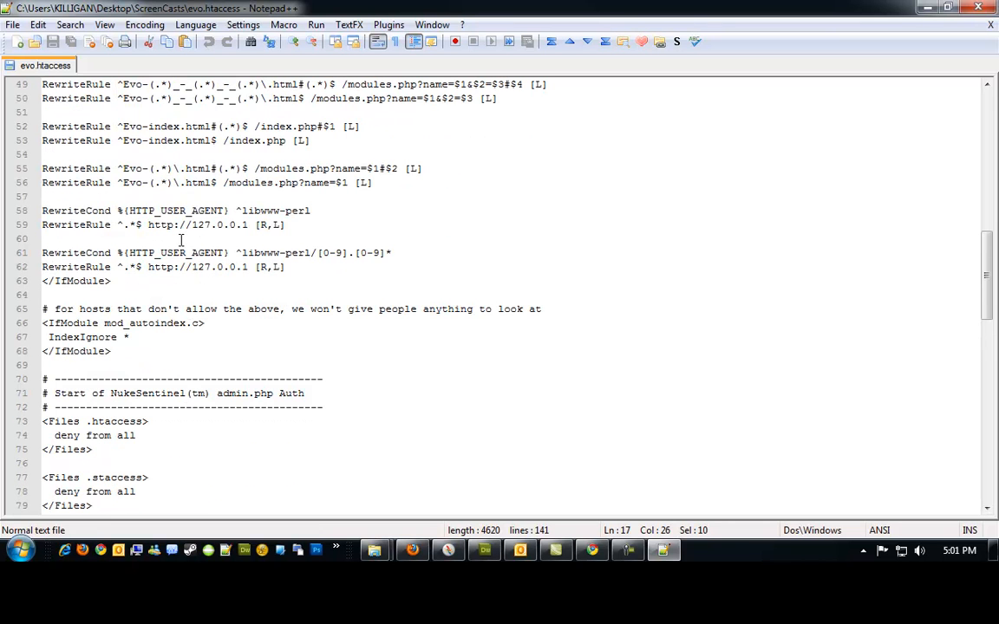
scroll(182, 232, "down", 4)
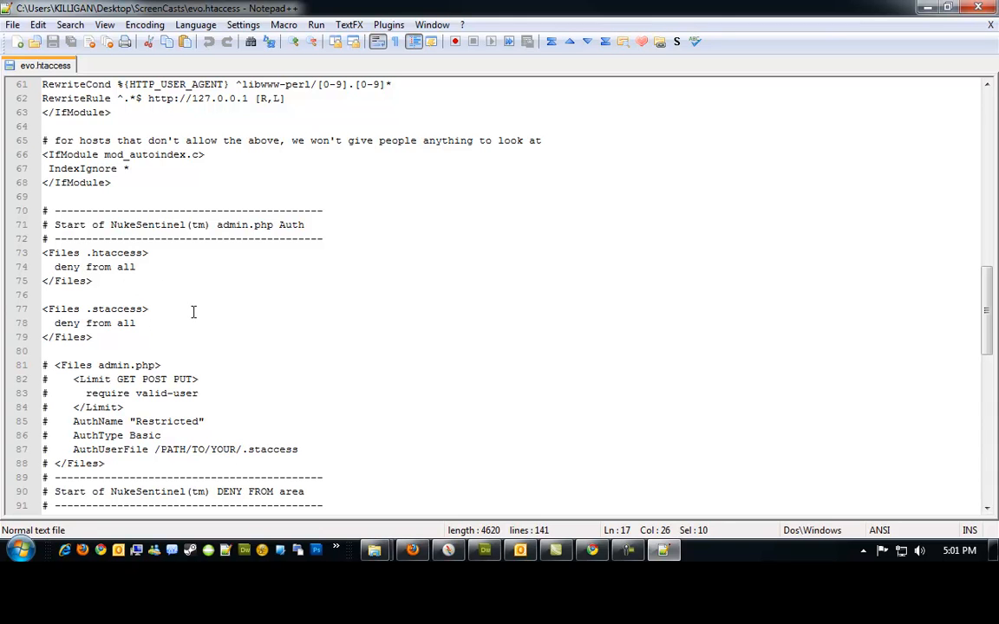
Read the NukeSentinel admin.php Auth, DENY FROM and Setup caching sections through to the end of evo.htaccess.
scroll(195, 304, "down", 1)
scroll(209, 269, "down", 1)
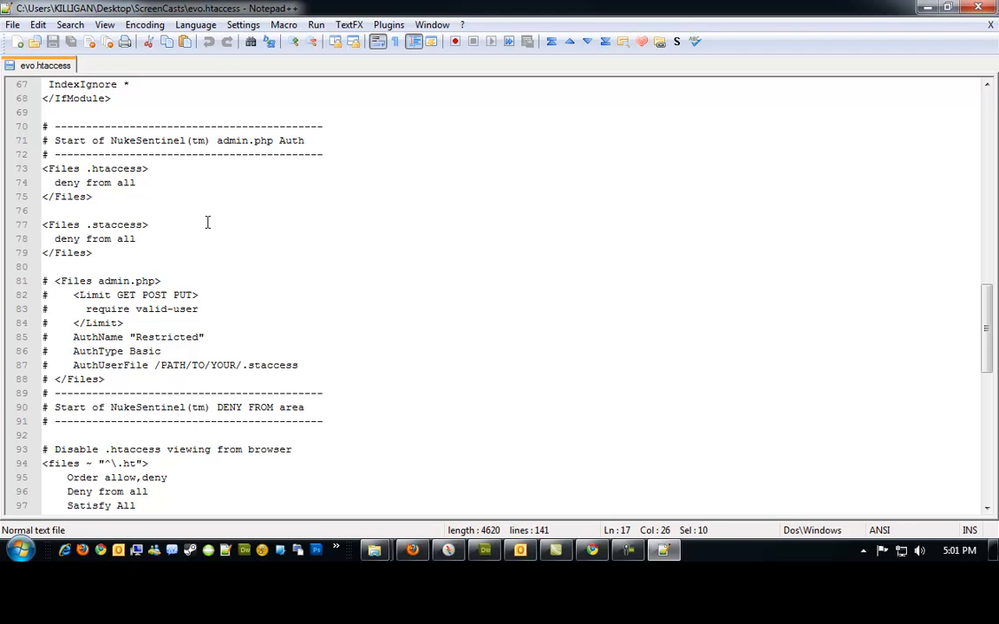
scroll(192, 238, "down", 1)
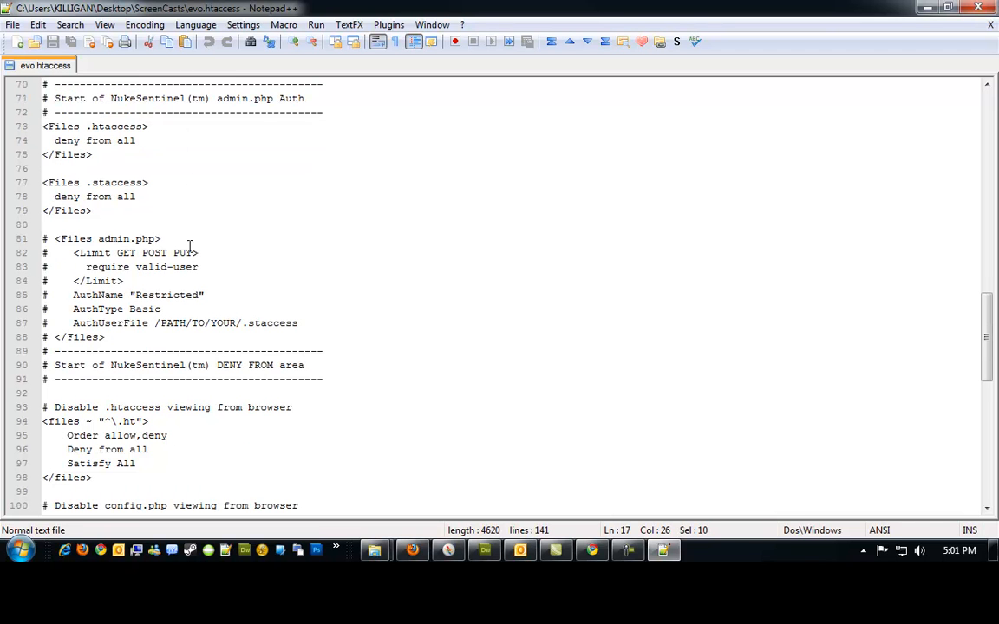
scroll(196, 188, "down", 2)
scroll(172, 286, "down", 1)
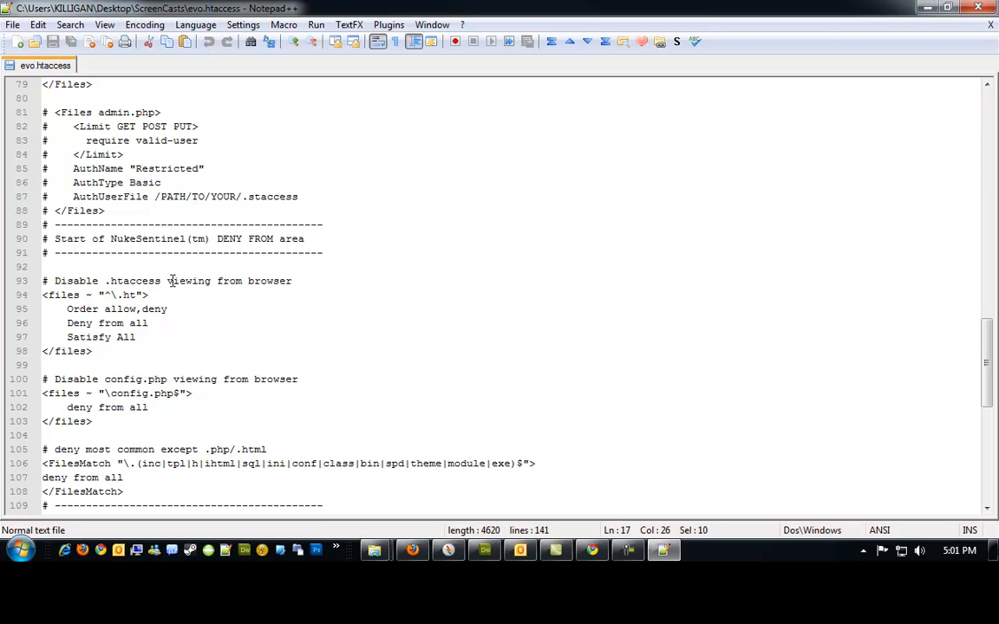
scroll(221, 407, "down", 2)
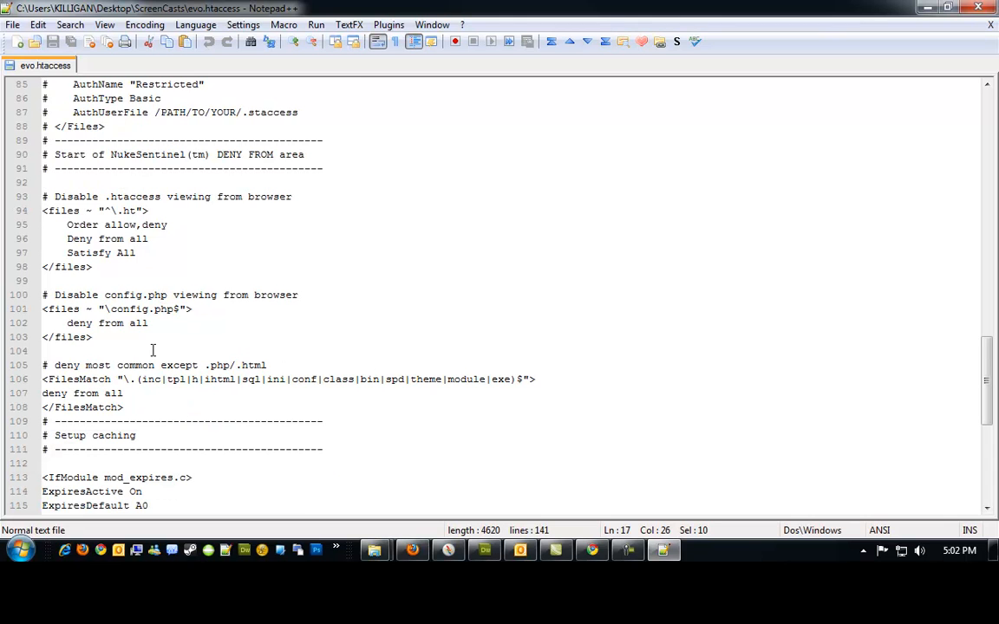
scroll(152, 350, "down", 2)
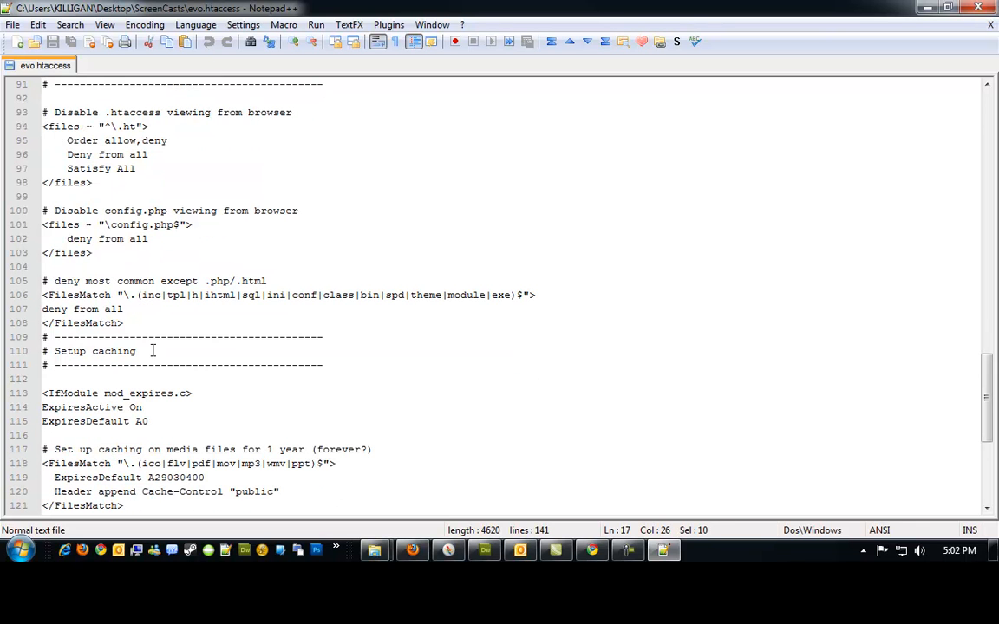
scroll(144, 289, "down", 2)
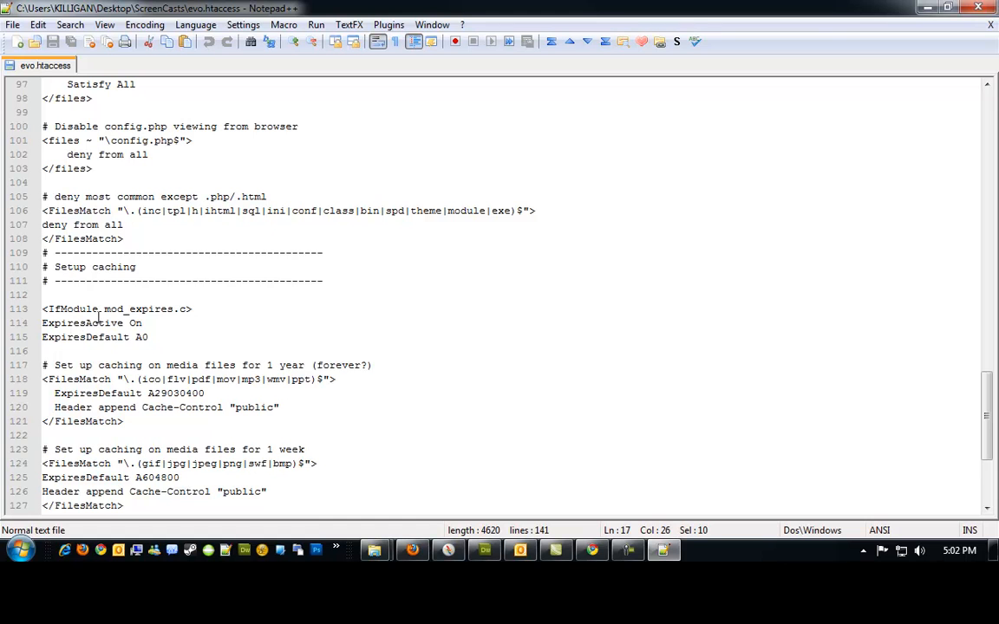
scroll(89, 286, "down", 4)
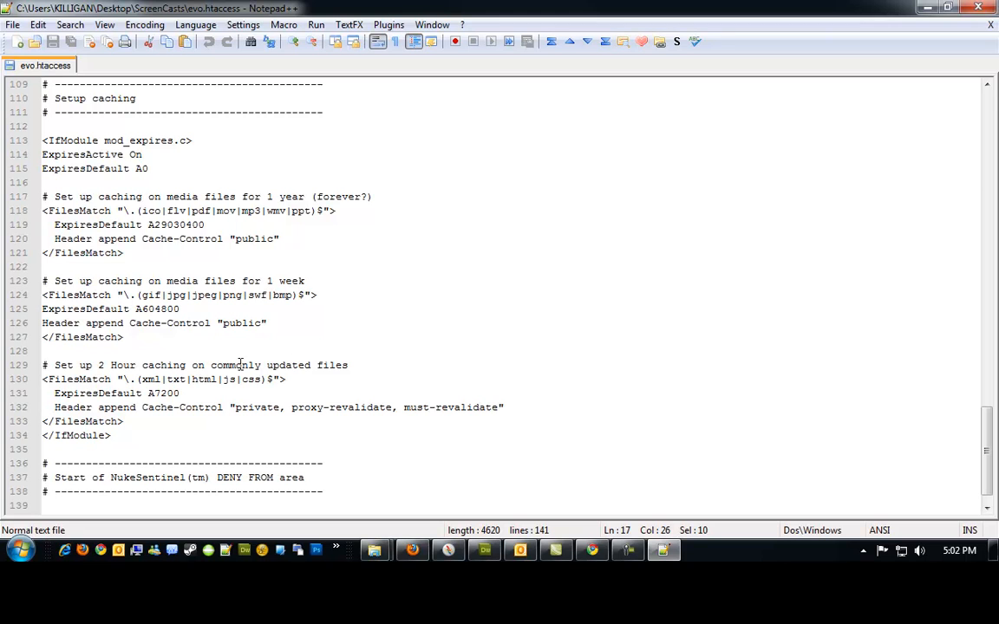
scroll(387, 330, "down", 1)
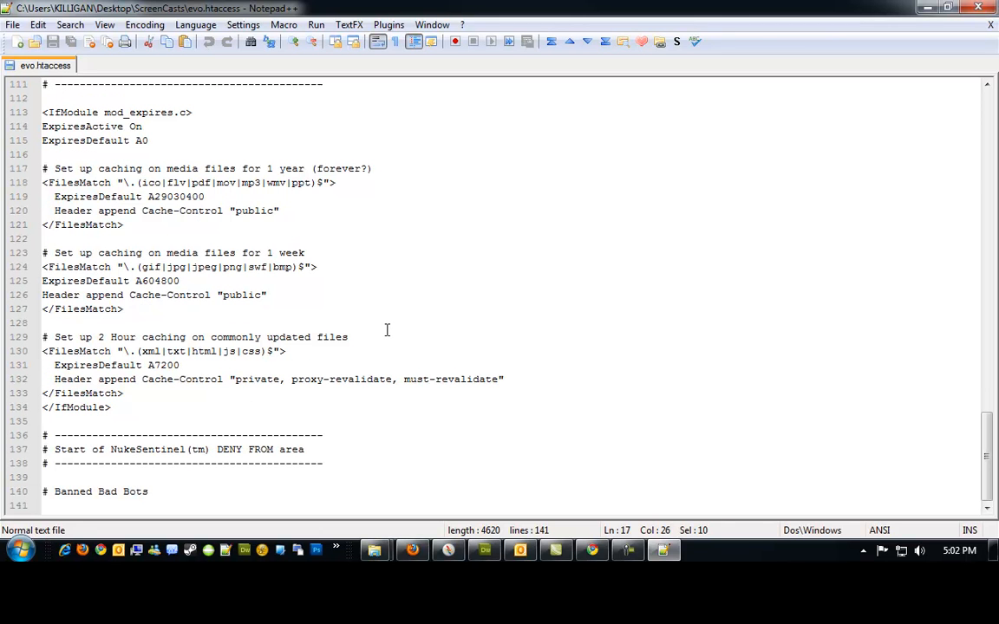
left_click(75, 505)
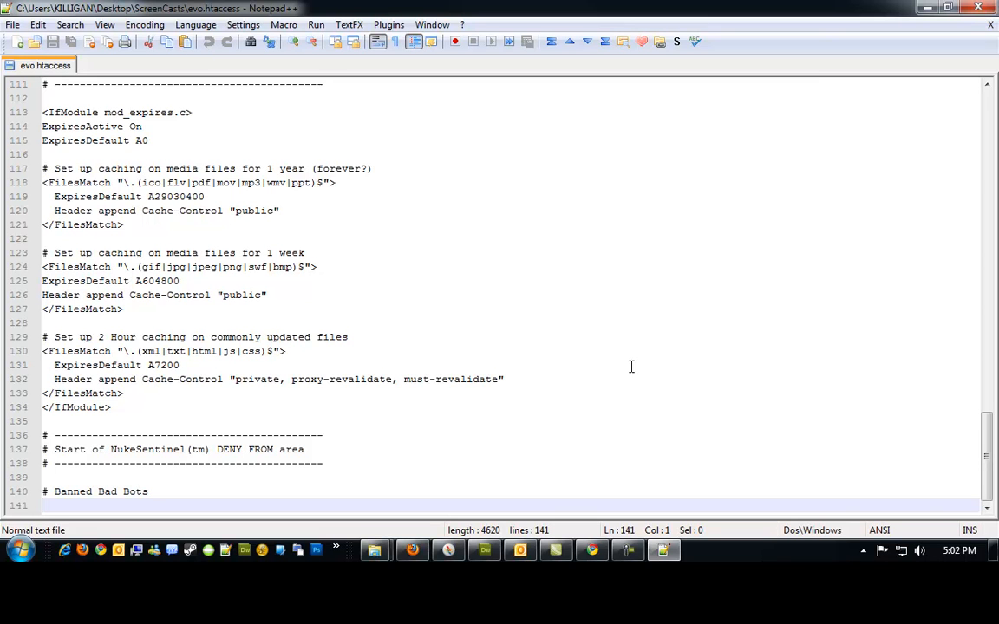
Review evo.htaccess again from its header comments through the rewrite, deny and caching sections.
scroll(284, 312, "up", 20)
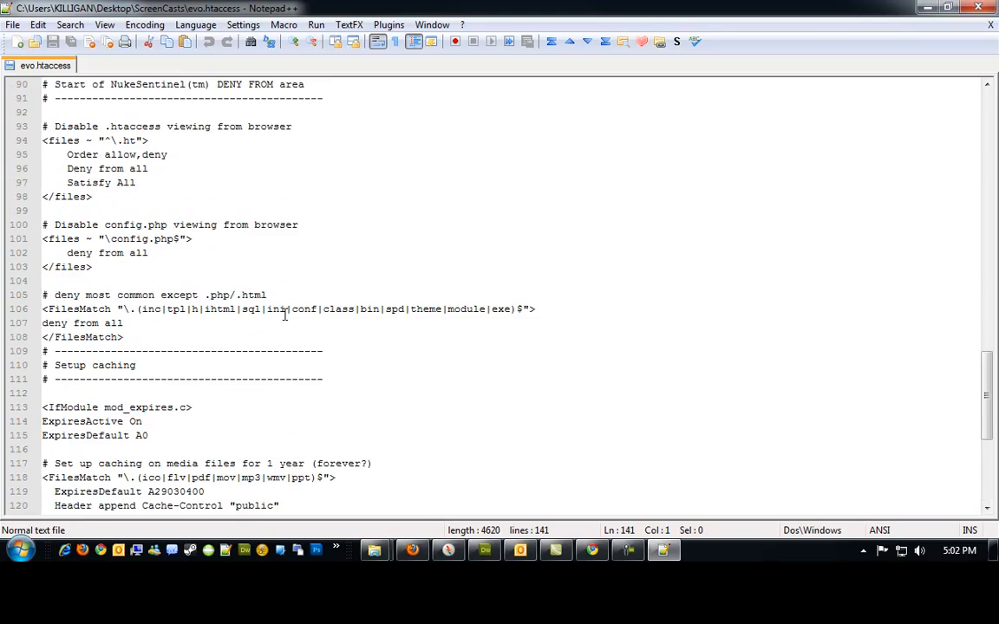
scroll(282, 311, "up", 8)
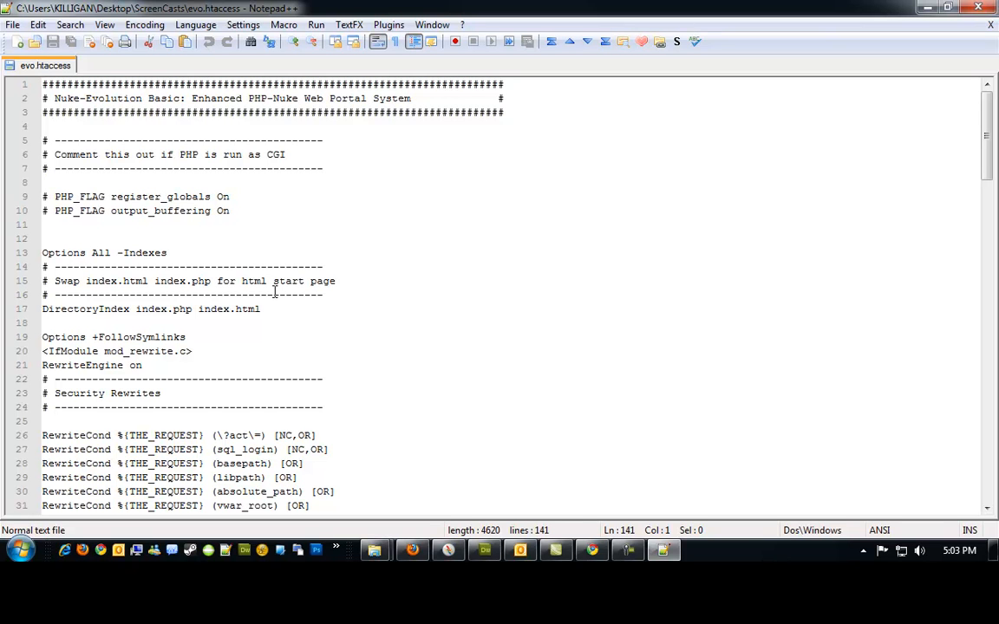
left_click(46, 281)
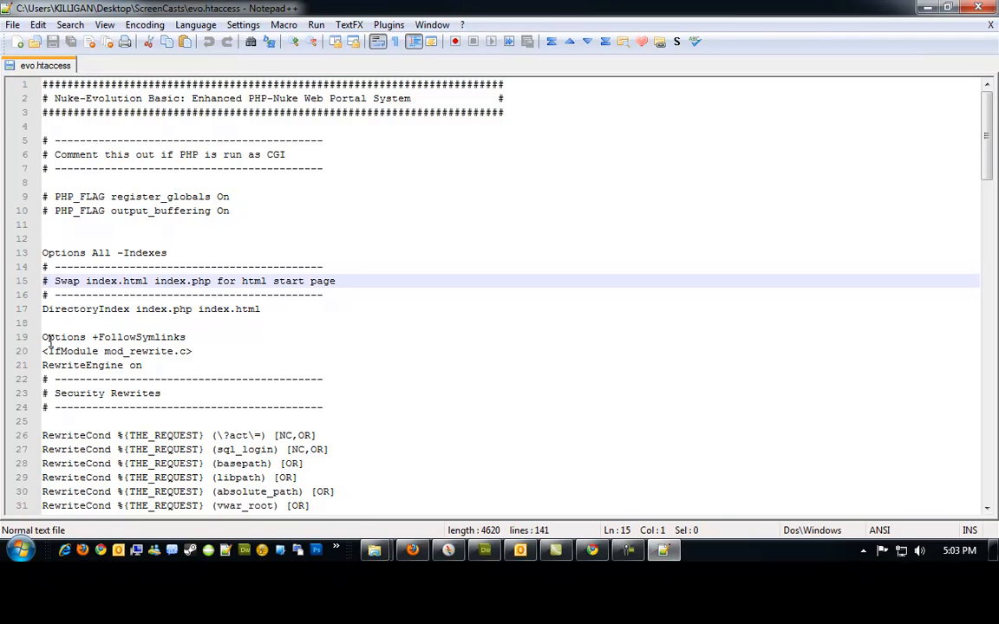
scroll(50, 407, "down", 4)
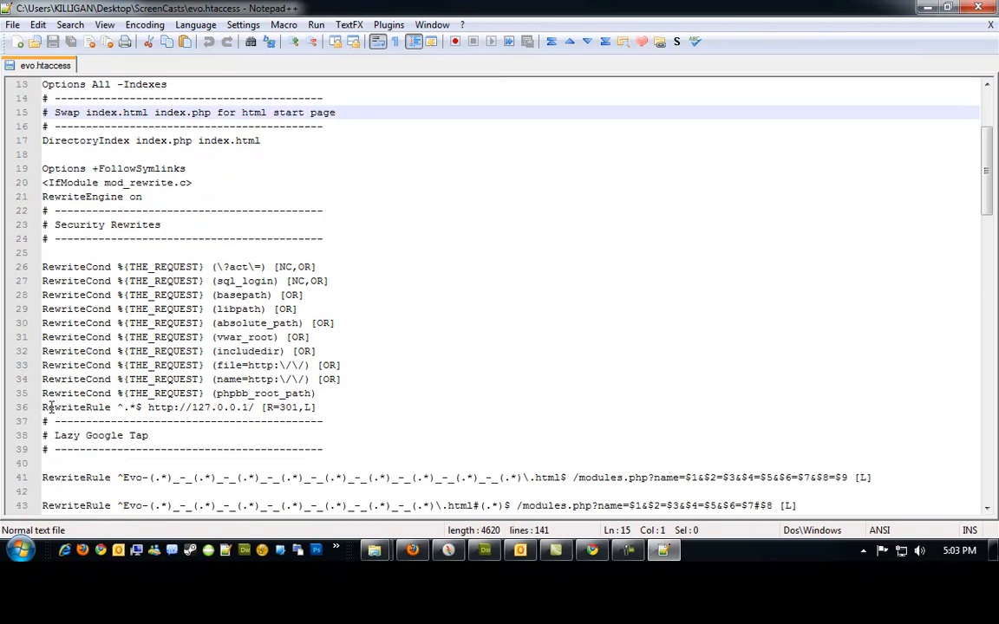
scroll(43, 286, "down", 5)
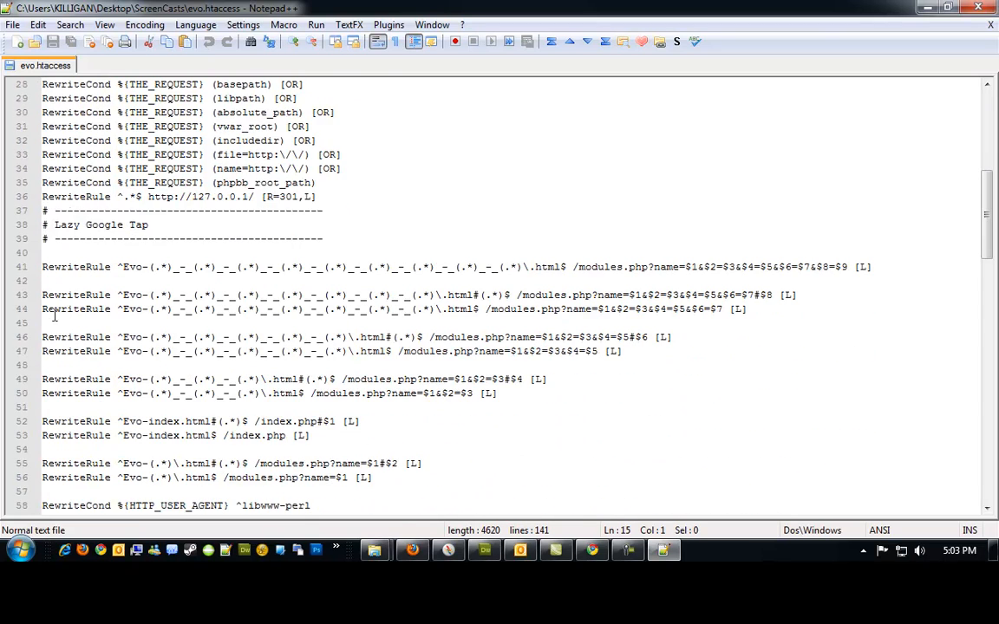
scroll(61, 296, "down", 20)
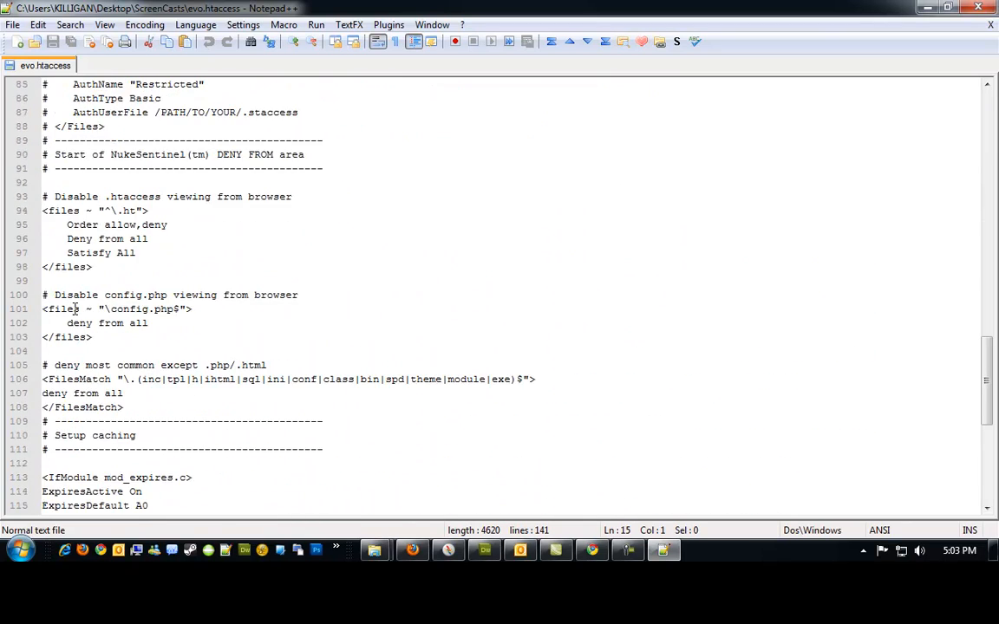
scroll(73, 319, "down", 4)
scroll(73, 319, "up", 20)
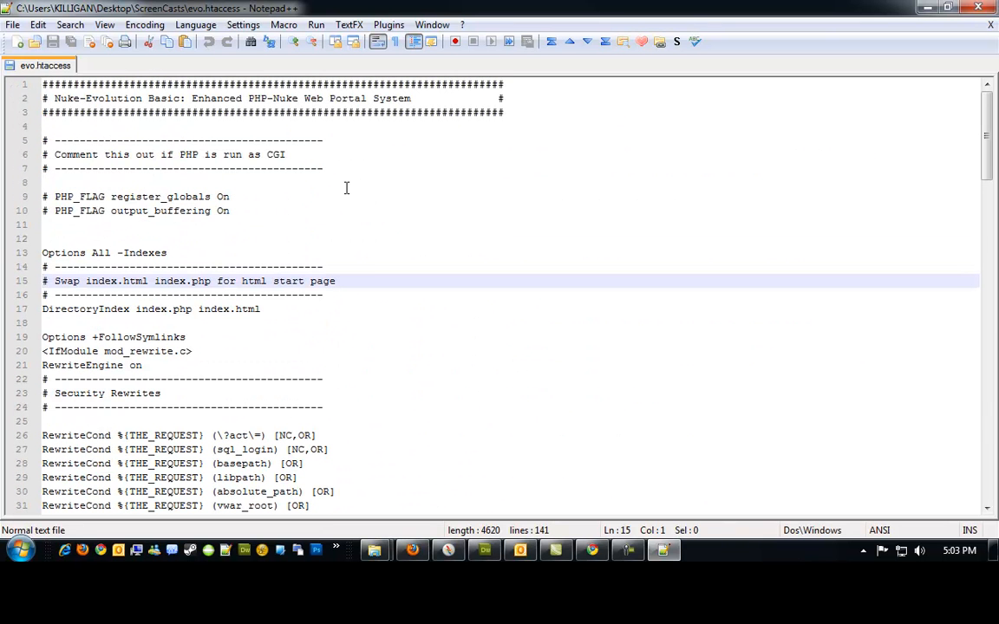
Close evo.htaccess, minimize Notepad++ and return to WS_FTP Professional.
key("ctrl+w")
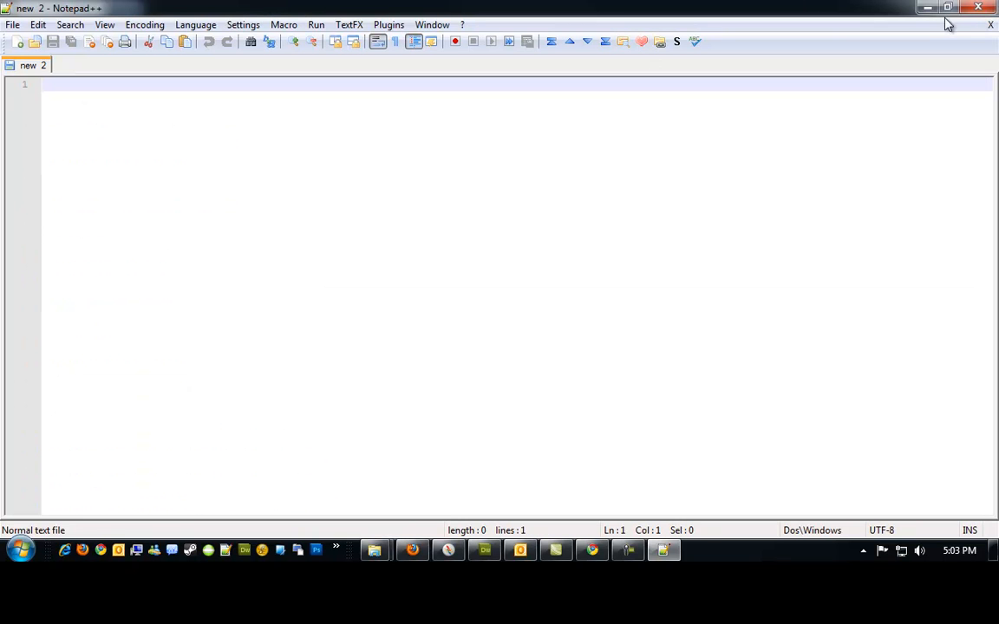
left_click(927, 8)
left_click(102, 253)
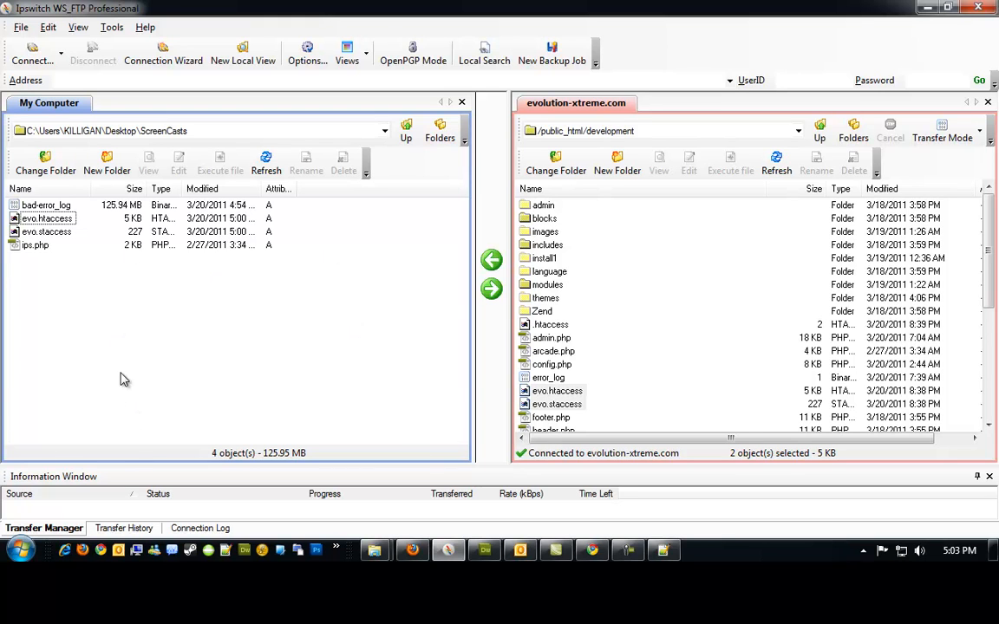
Delete the existing .htaccess file from the remote /public_html/development folder.
left_click(642, 353)
left_click(641, 360)
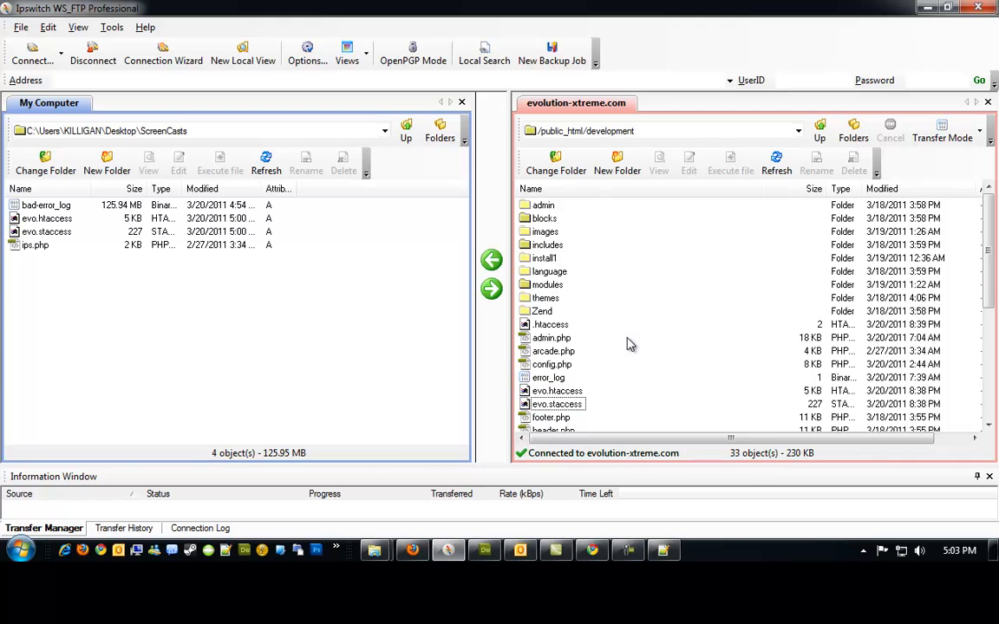
left_click(526, 328)
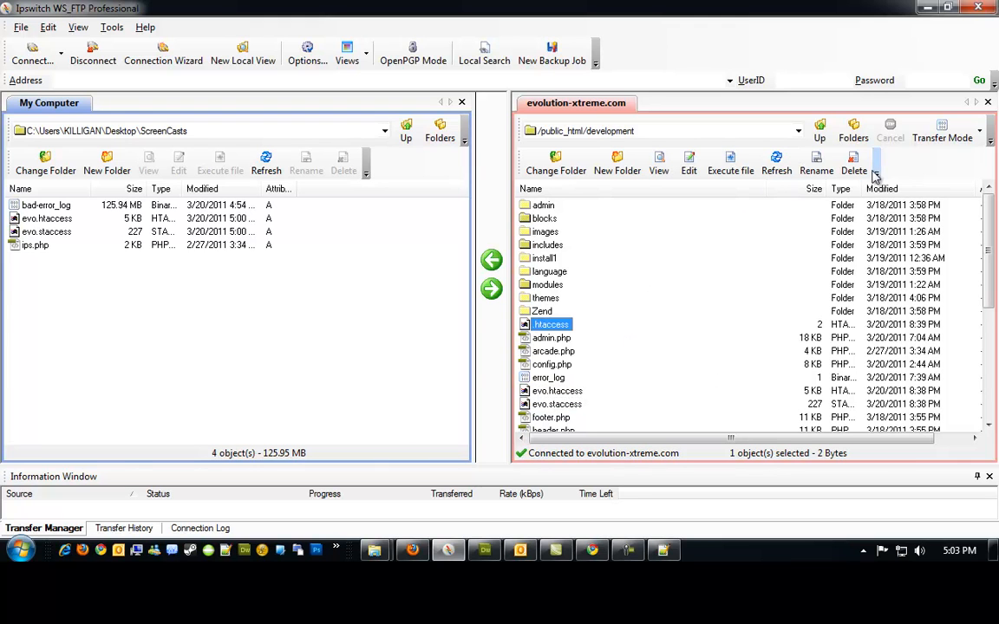
left_click(857, 164)
left_click(431, 312)
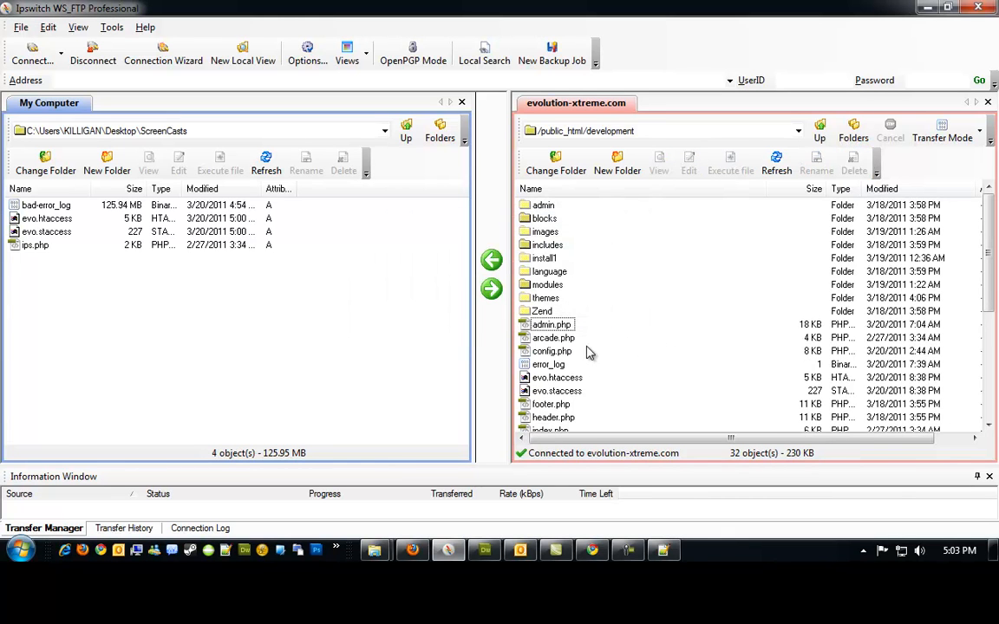
Rename the remote evo.htaccess file to .htaccess.
left_click(548, 380)
left_click(548, 379)
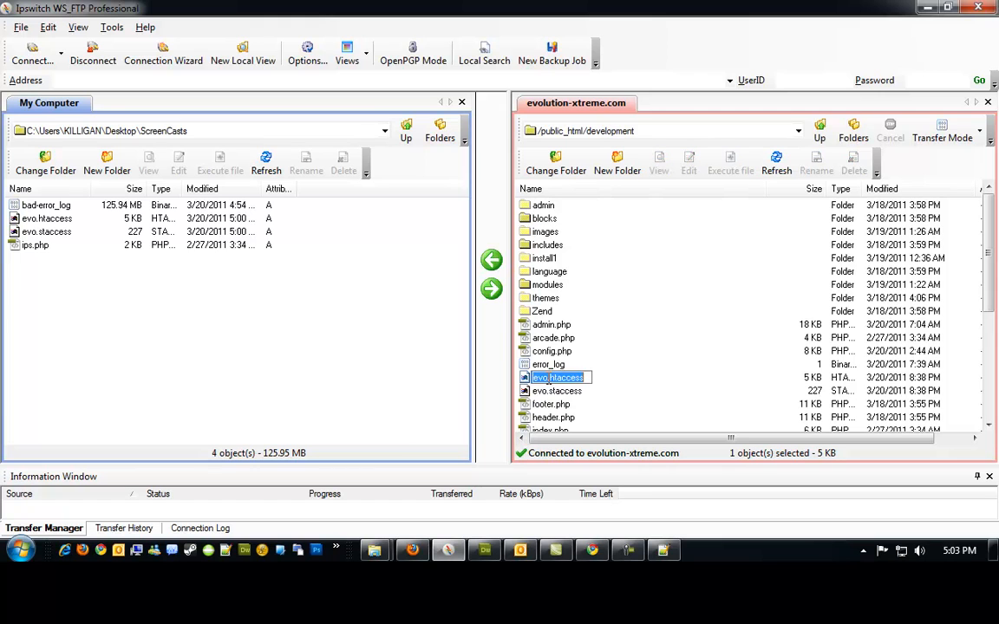
left_click(545, 379)
key("BackSpace")
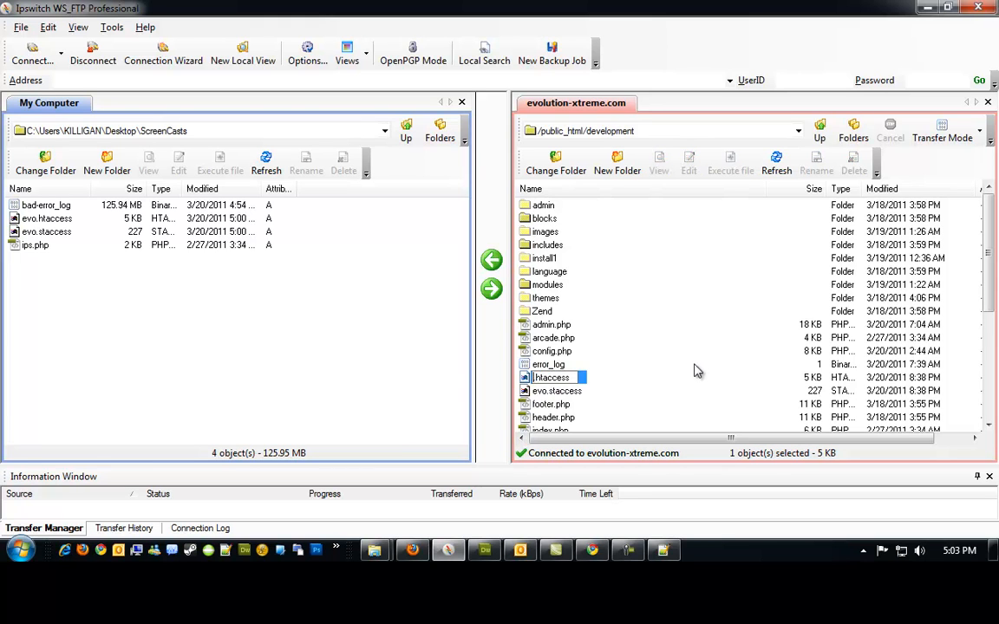
key("Return")
Rename the remote evo.staccess file to .staccess and check the development folder's file list.
left_click(547, 394)
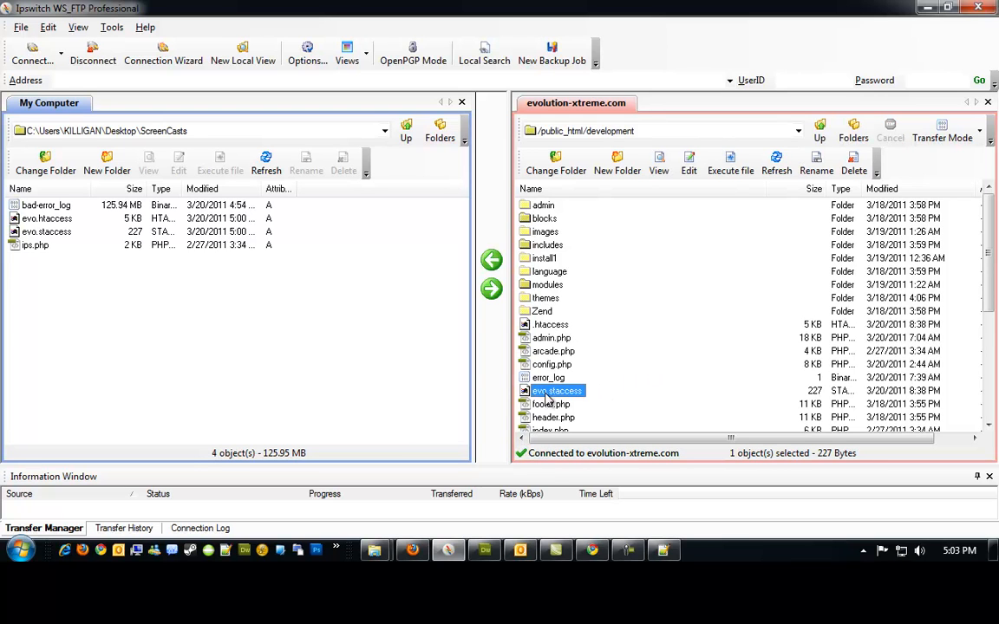
left_click(547, 394)
left_click_drag(548, 394, 487, 352)
key("BackSpace")
key("Return")
scroll(648, 373, "down", 4)
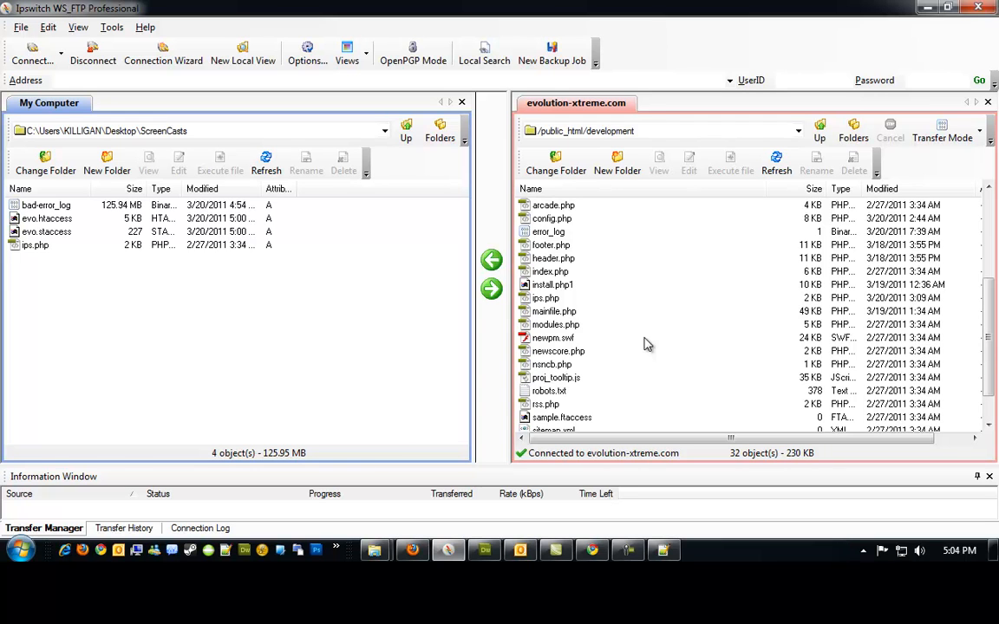
scroll(644, 344, "down", 1)
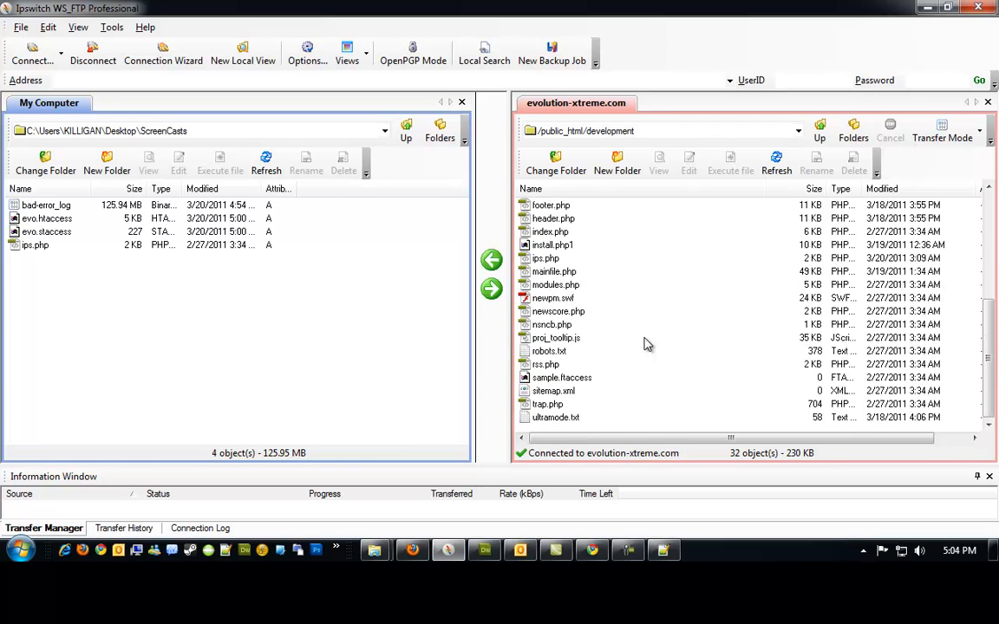
scroll(644, 344, "up", 5)
Remove evo.htaccess and evo.staccess from the local ScreenCasts folder and refresh its file list.
left_click(143, 307)
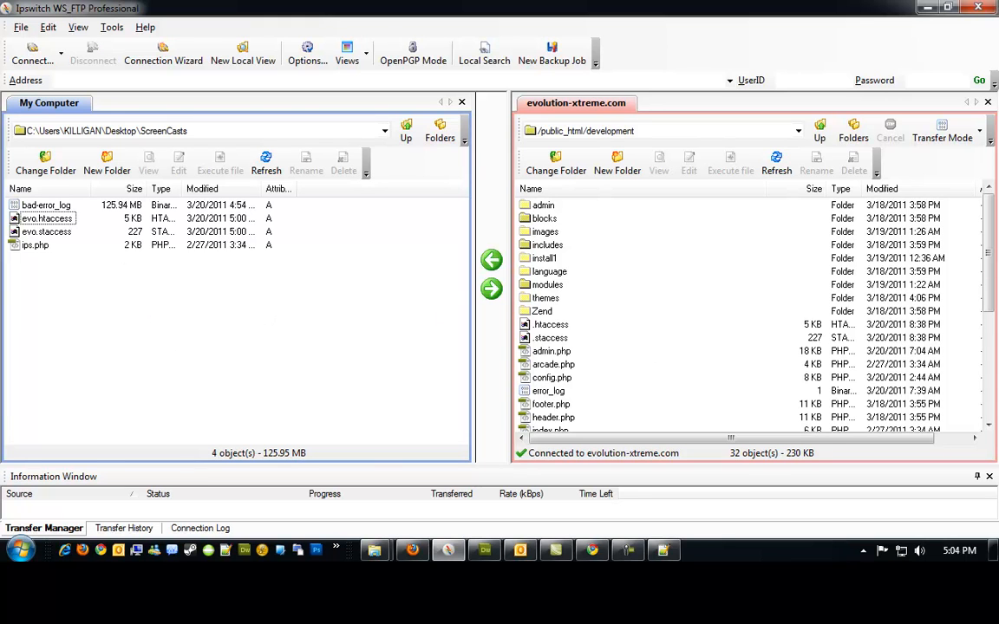
key("super+e")
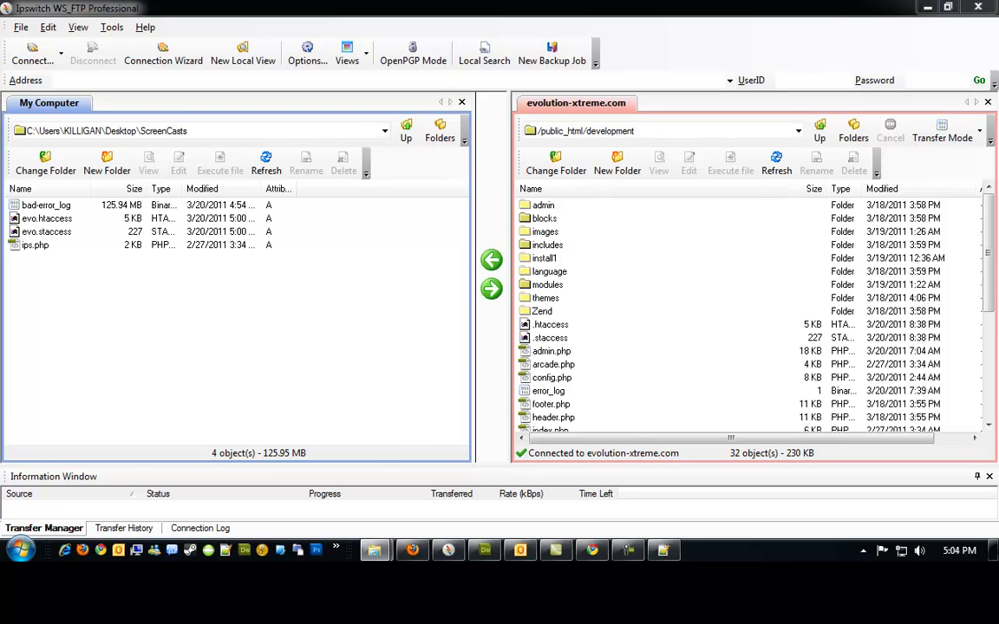
left_click(265, 166)
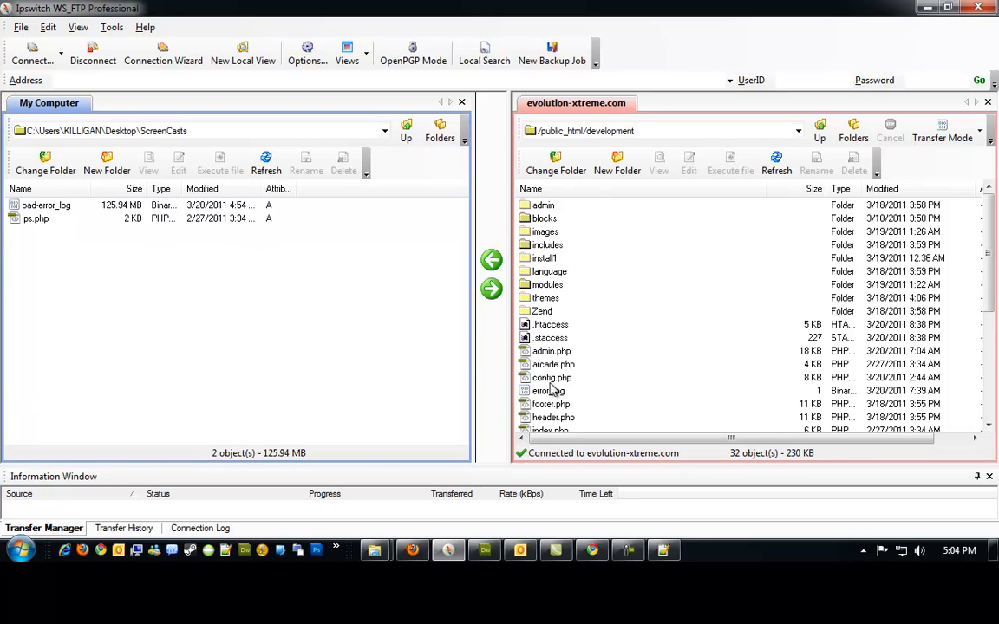
Download error_log from the development folder and view its contents in Notepad++.
left_click(549, 393)
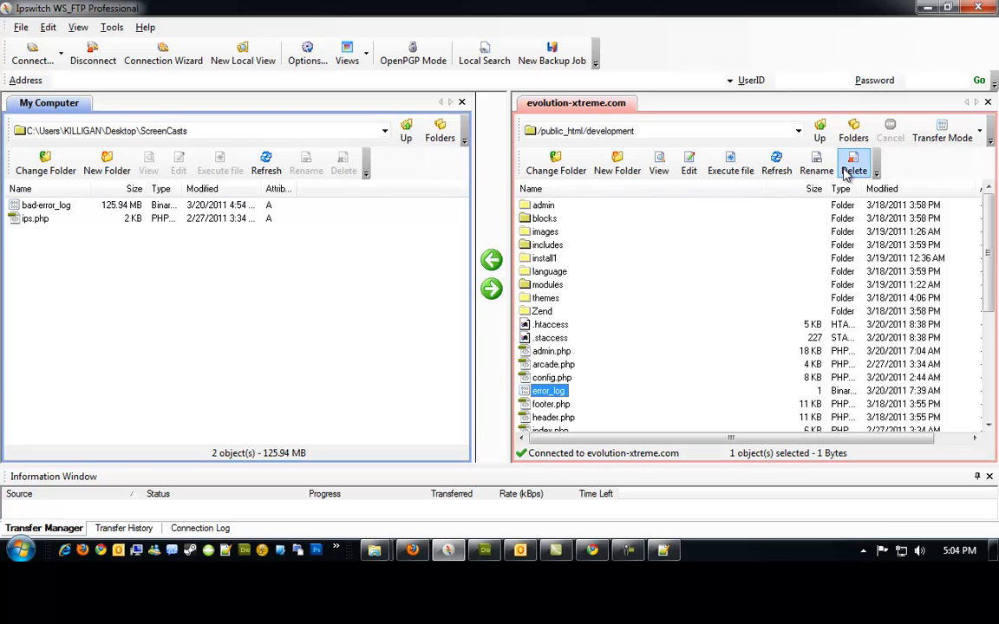
left_click(491, 260)
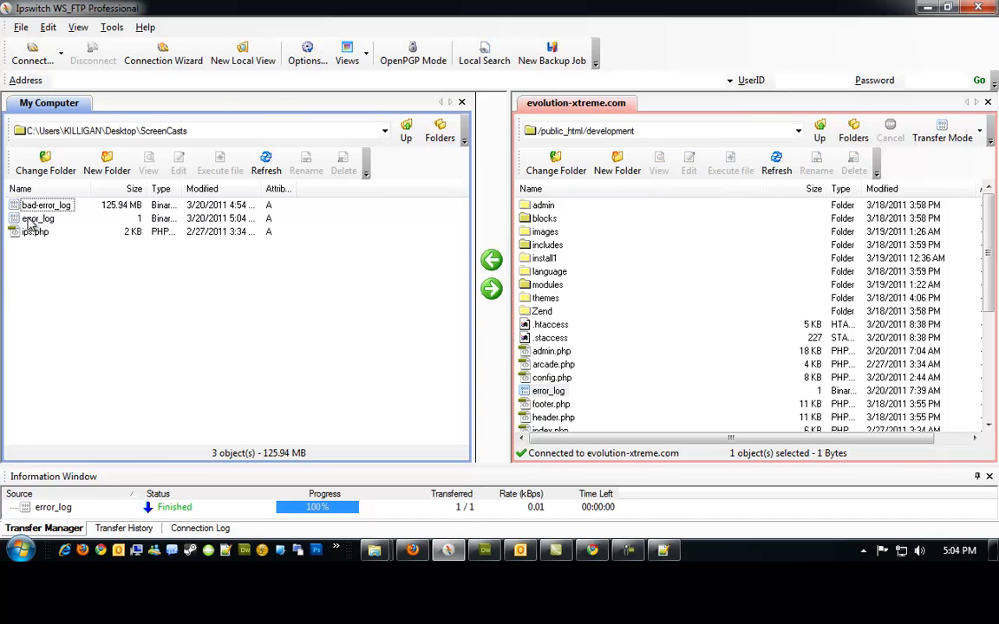
right_click(37, 219)
left_click(130, 155)
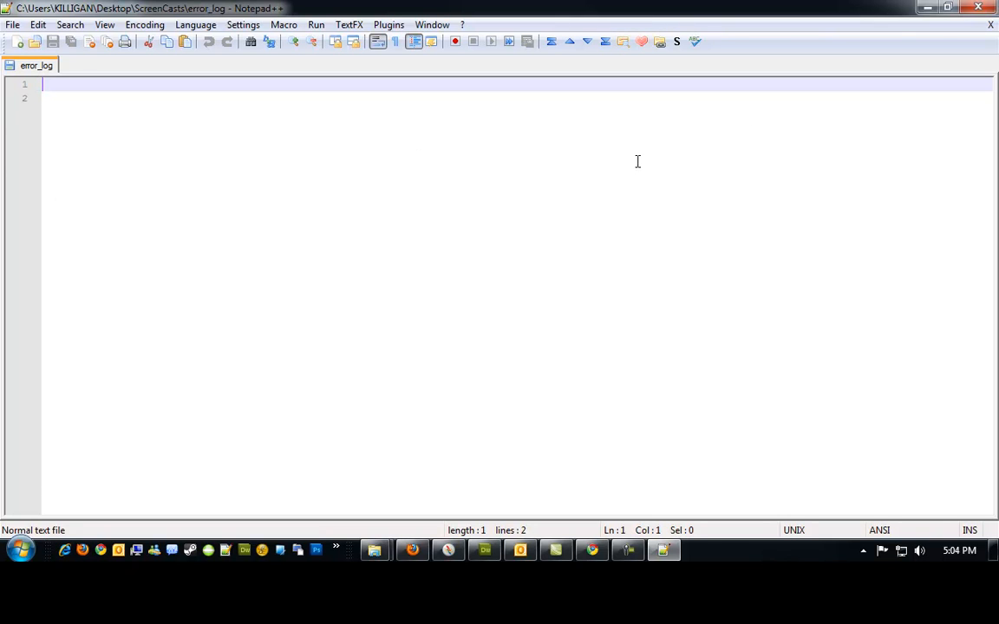
left_click(992, 28)
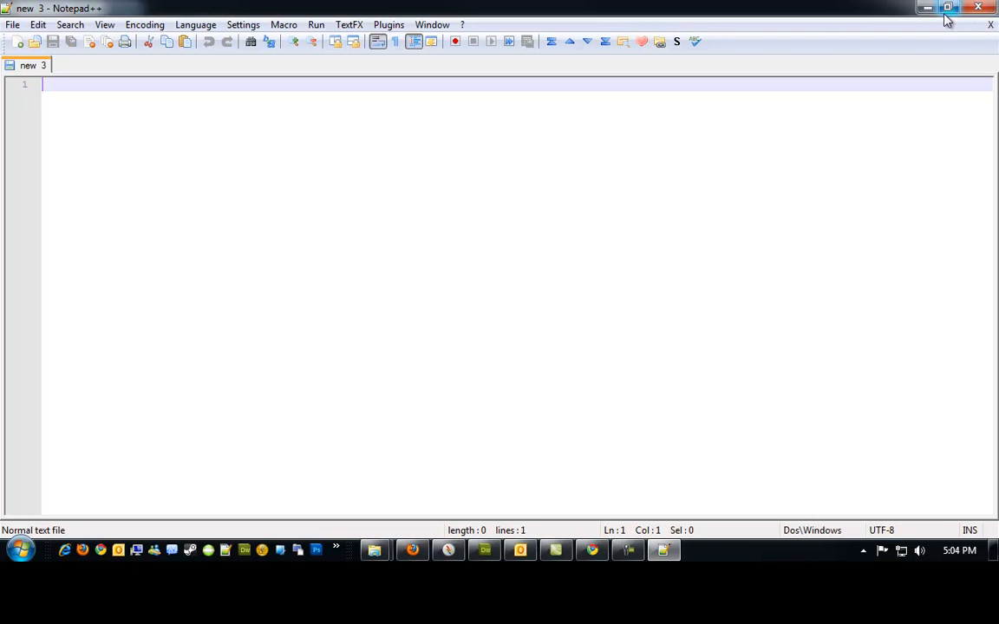
left_click(927, 7)
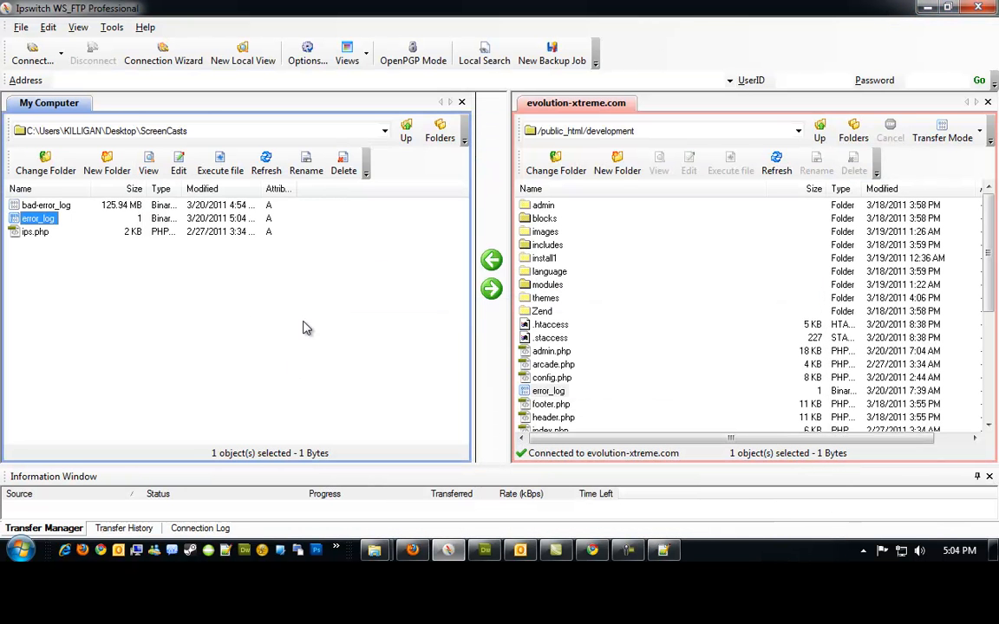
left_click(106, 299)
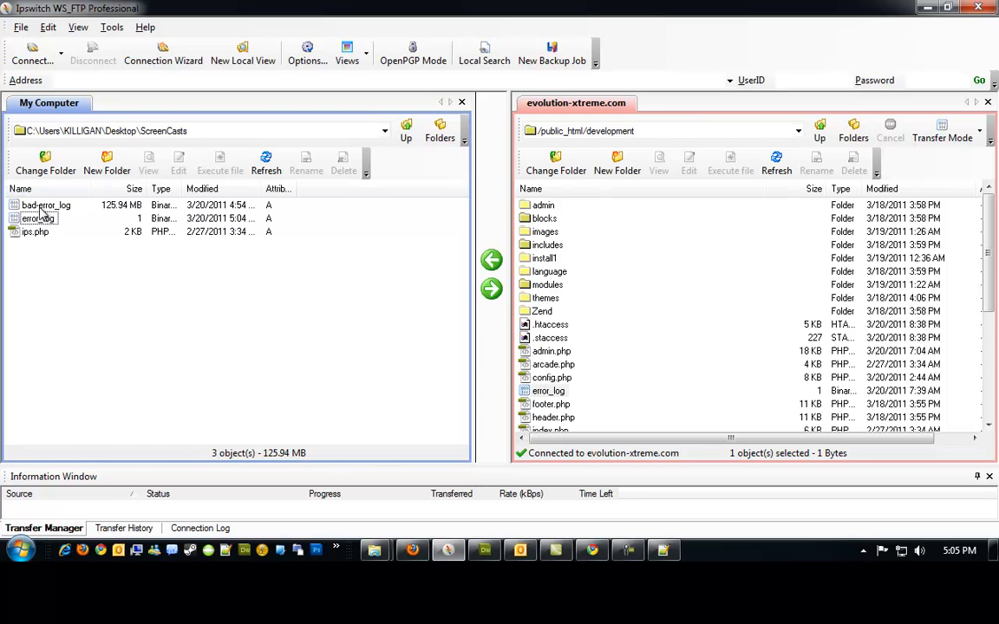
Open the local bad-error_log in UEStudio without converting it to DOS format.
right_click(41, 212)
left_click(122, 225)
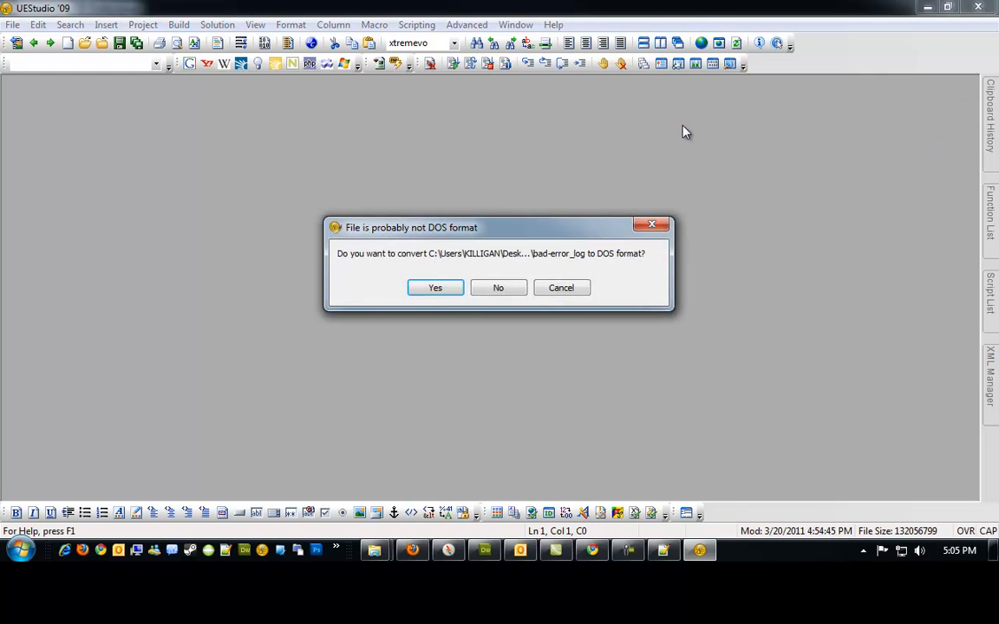
left_click(498, 288)
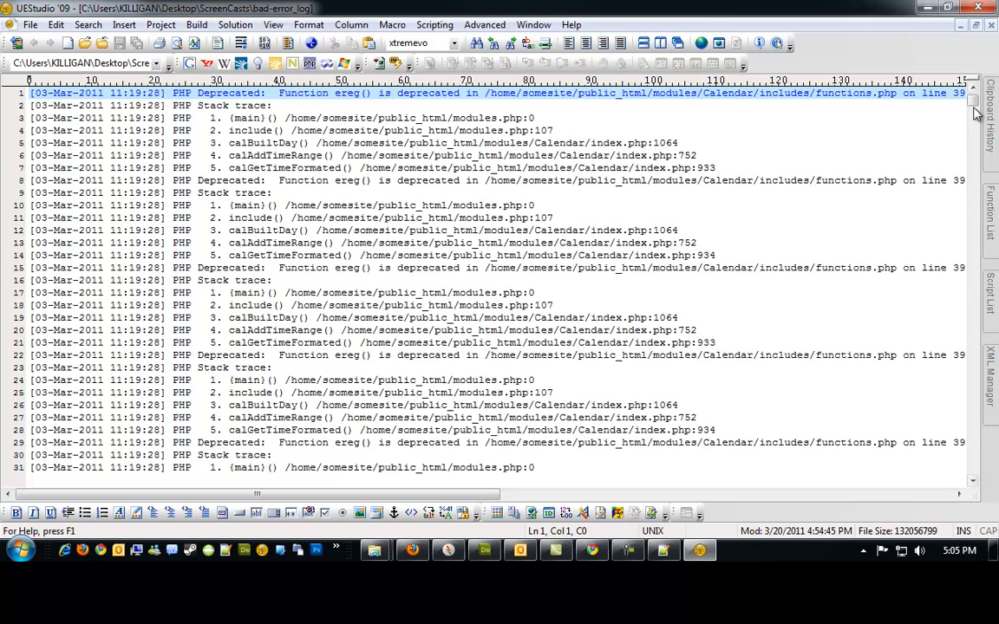
Examine the deprecated ereg() entries and stack traces from start to end of bad-error_log, and close the log.
left_click_drag(973, 95, 977, 460)
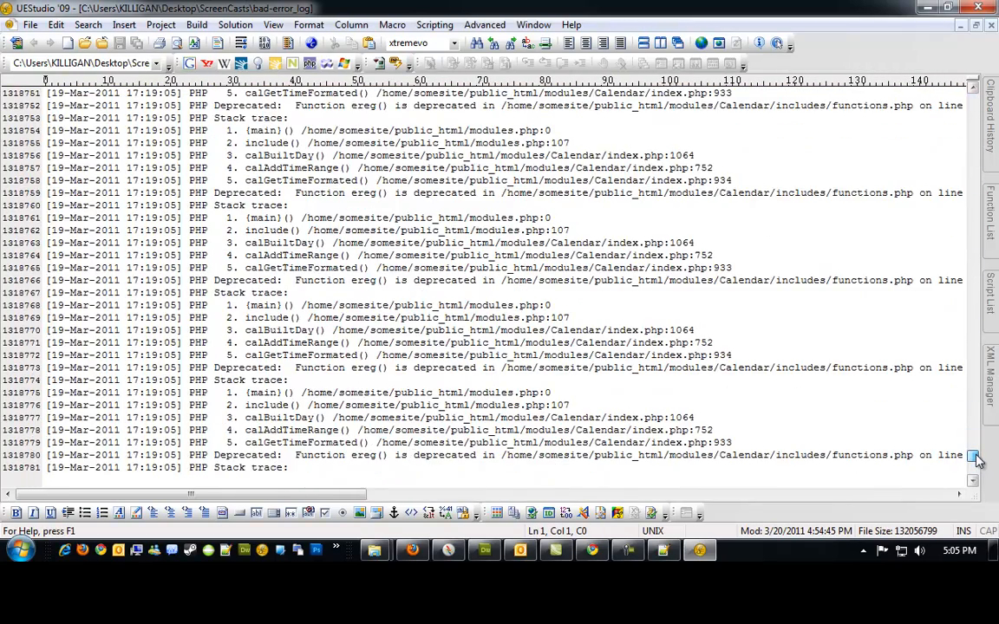
left_click_drag(218, 193, 491, 197)
mouse_move(214, 206)
left_mouse_down()
mouse_move(555, 230)
mouse_move(620, 270)
left_mouse_up()
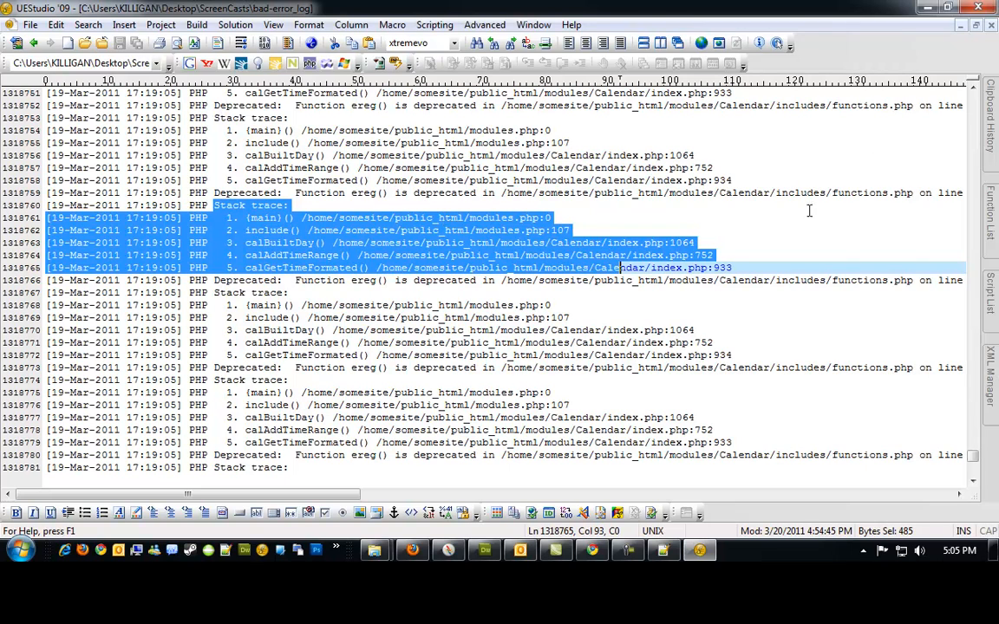
scroll(986, 374, "up", 20)
left_click_drag(972, 455, 973, 94)
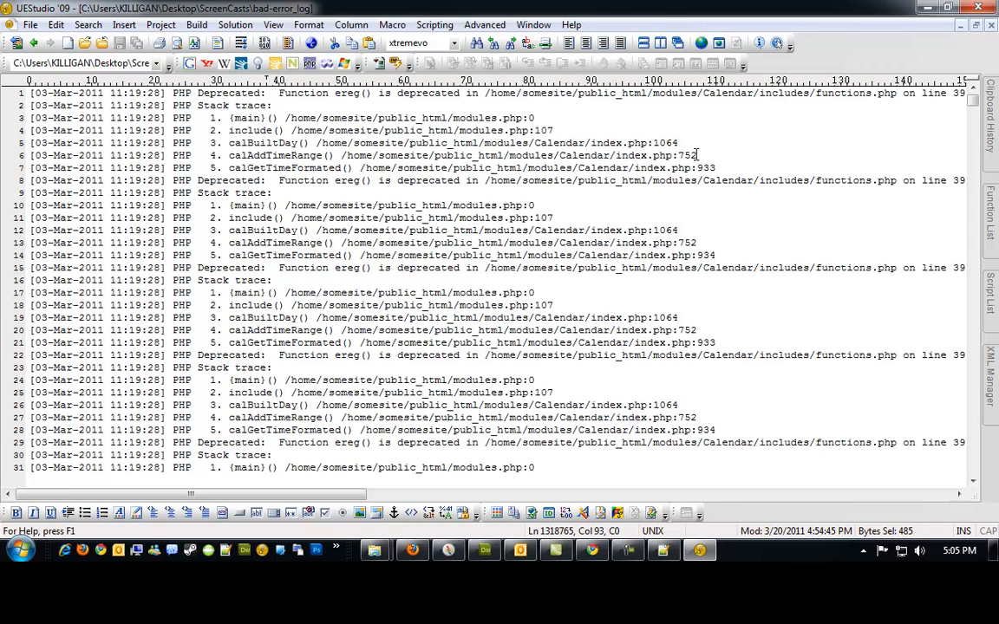
left_click(992, 27)
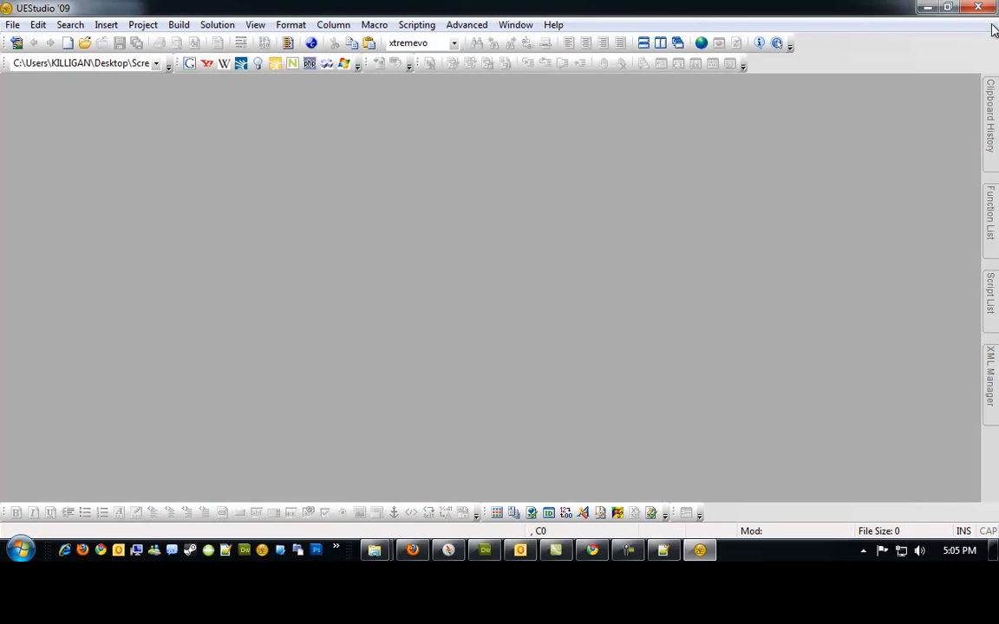
left_click(928, 8)
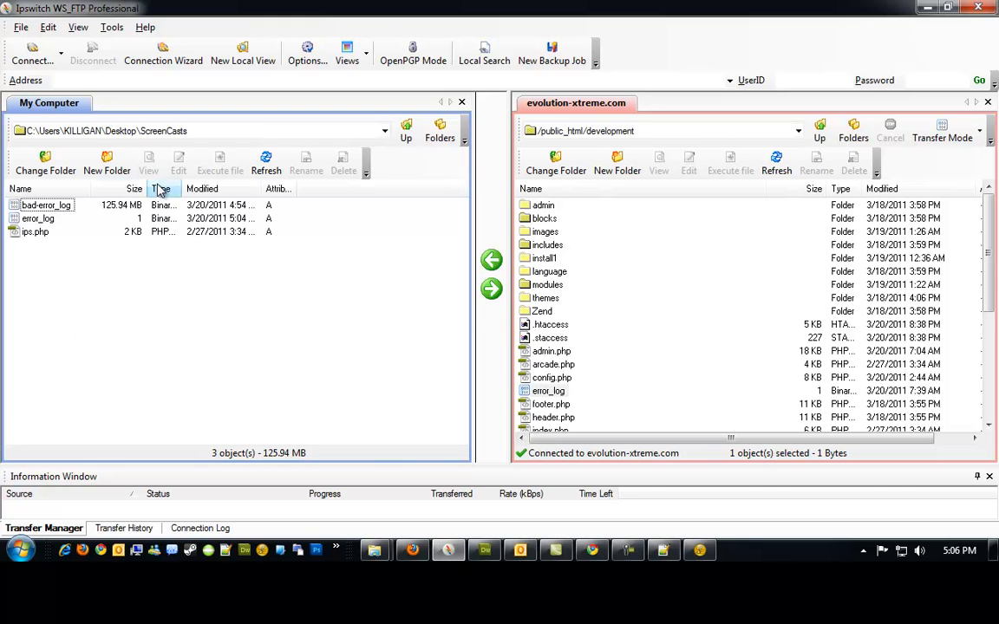
Delete bad-error_log and error_log from the local ScreenCasts folder.
left_click(28, 208)
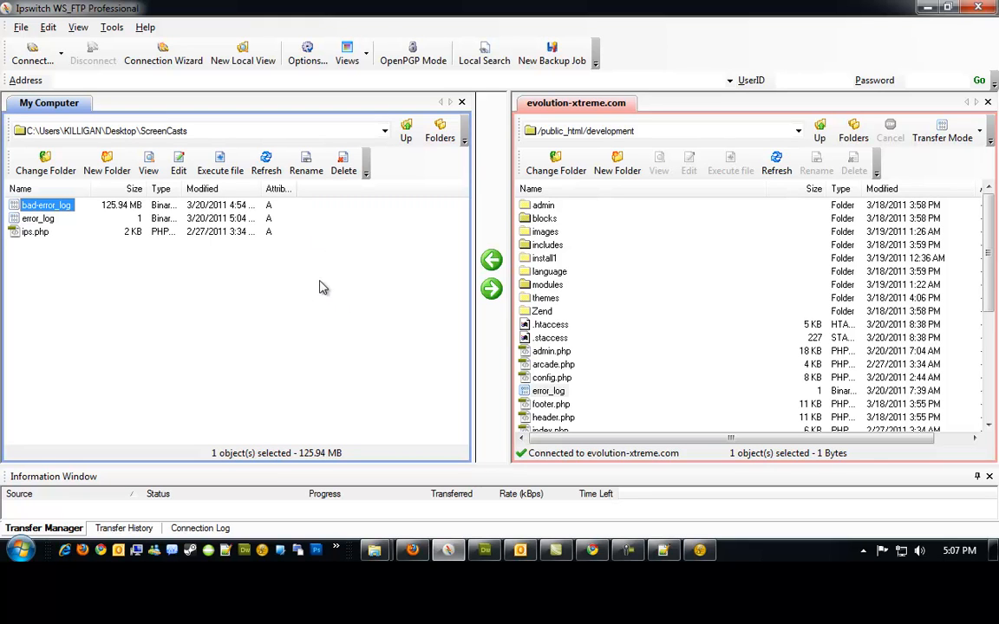
left_click(431, 251)
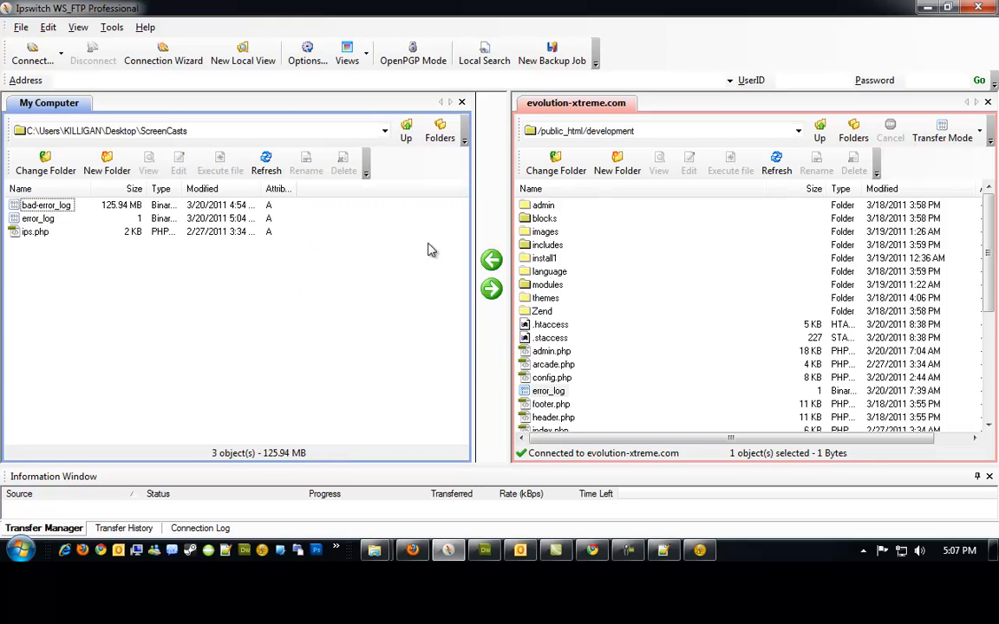
left_click(33, 220)
left_click(48, 206, "ctrl")
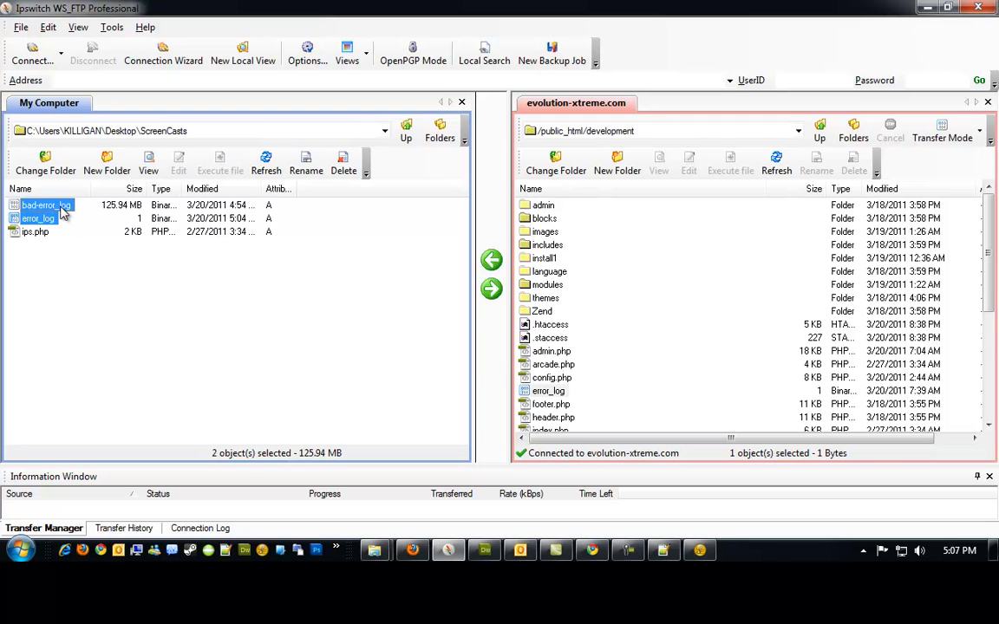
right_click(53, 205)
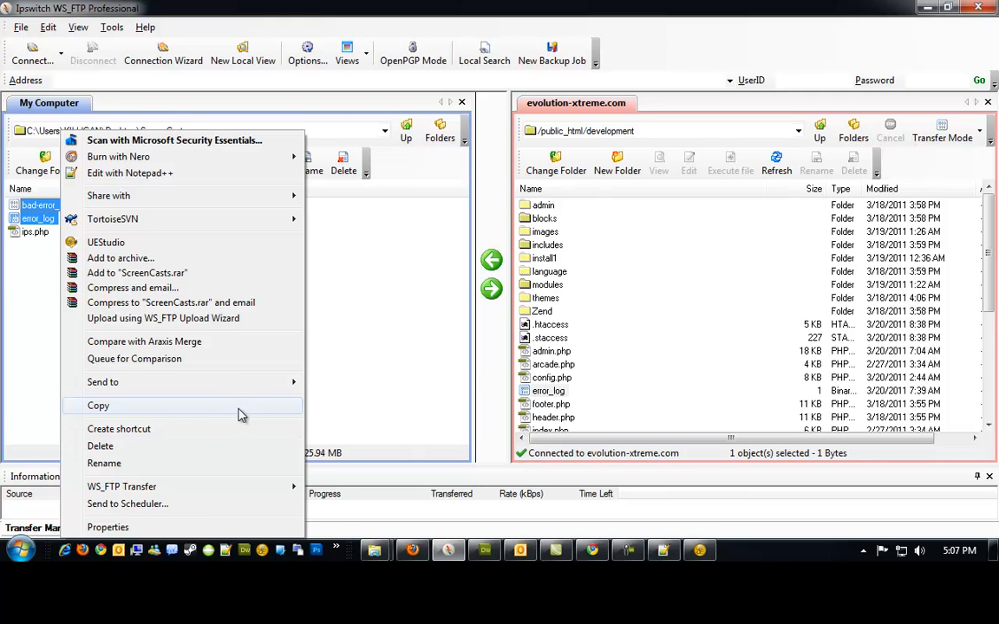
left_click(198, 448)
left_click(569, 290)
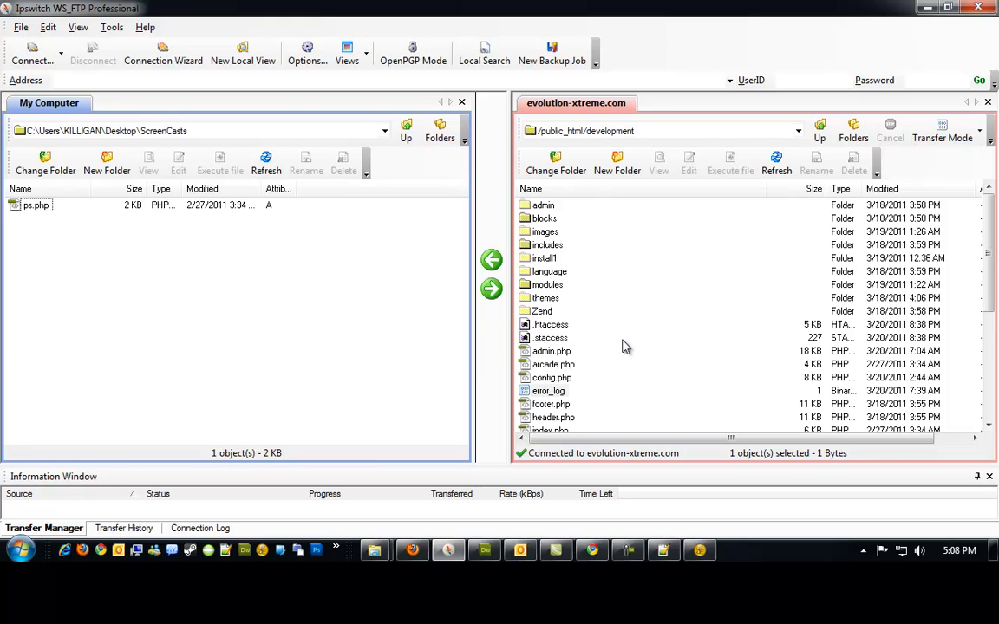
Download .htaccess from the remote development folder to the local ScreenCasts folder.
left_click(551, 324)
left_click(492, 262)
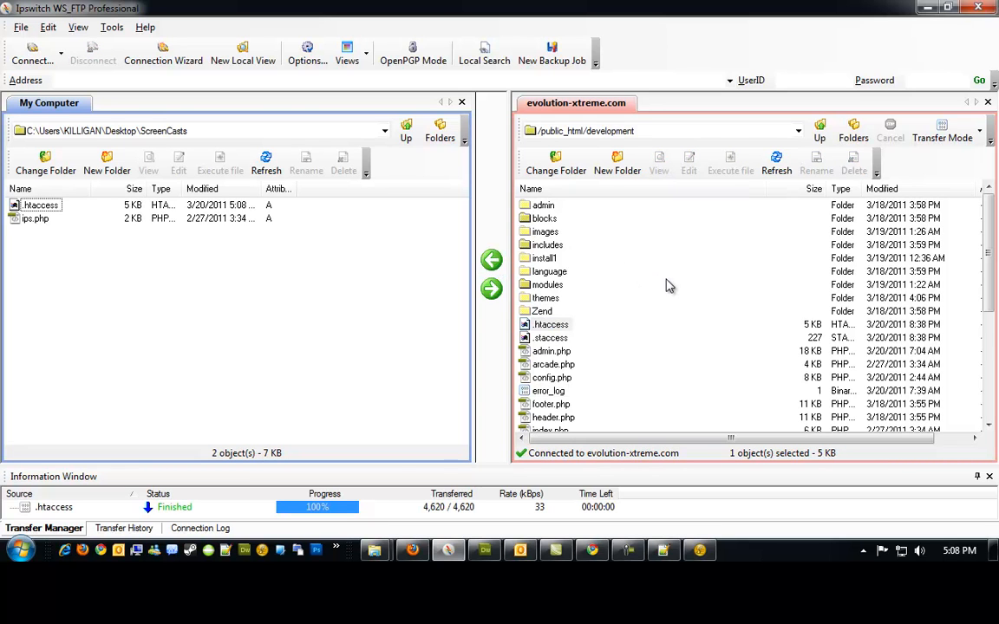
left_click(664, 313)
Switch to Firefox and open the NukeSentinel administration page from the development site's home page.
left_click(412, 550)
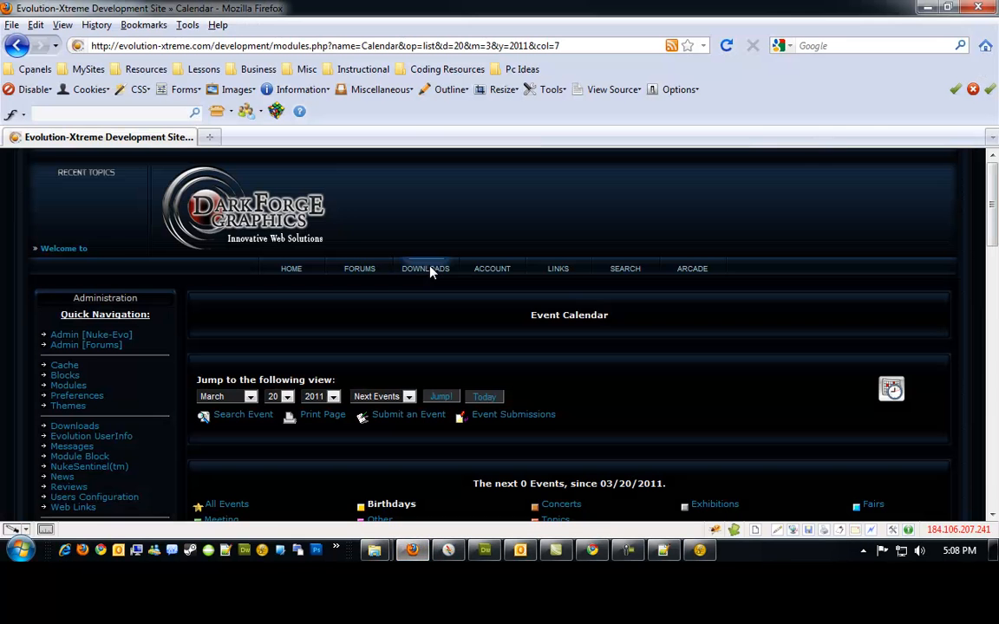
left_click(291, 272)
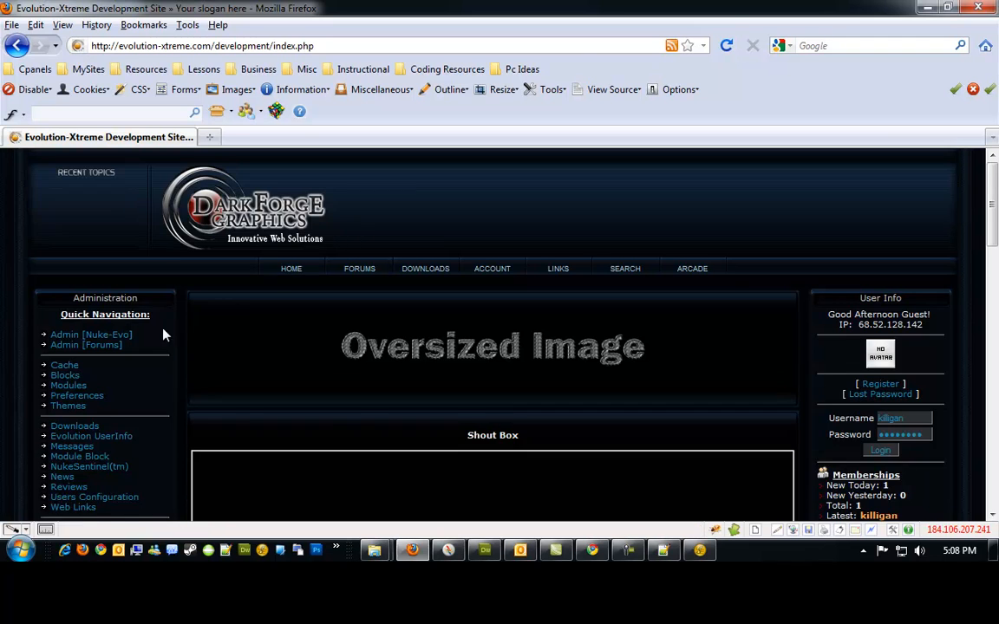
scroll(95, 386, "down", 2)
left_click(96, 384)
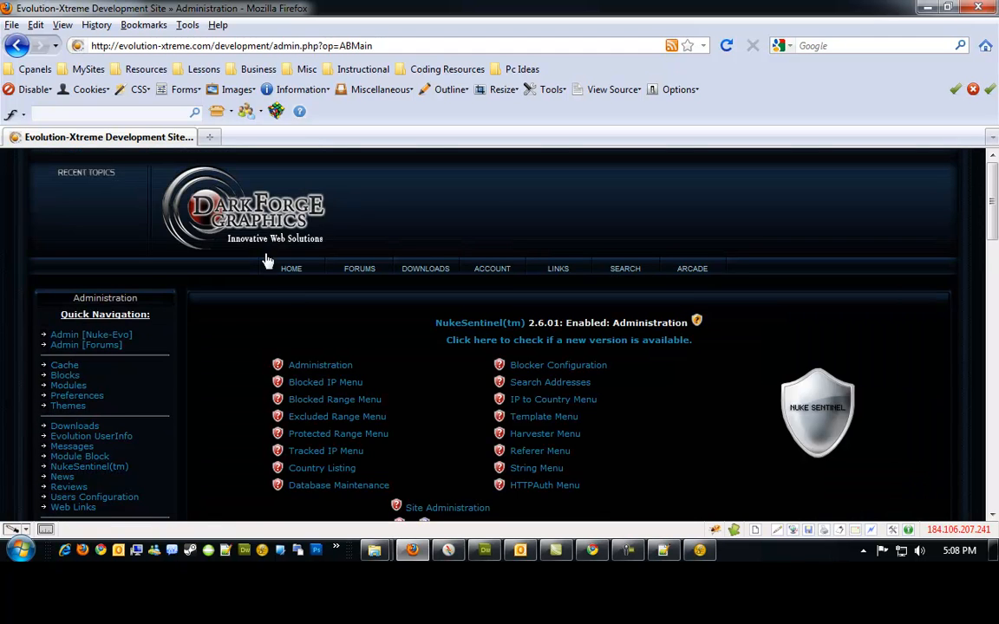
Copy the suggested htaccess path line, /home/xtremevo/public_html/development/.htaccess, from NukeSentinel's Administrative Settings.
scroll(299, 287, "down", 5)
scroll(301, 289, "down", 6)
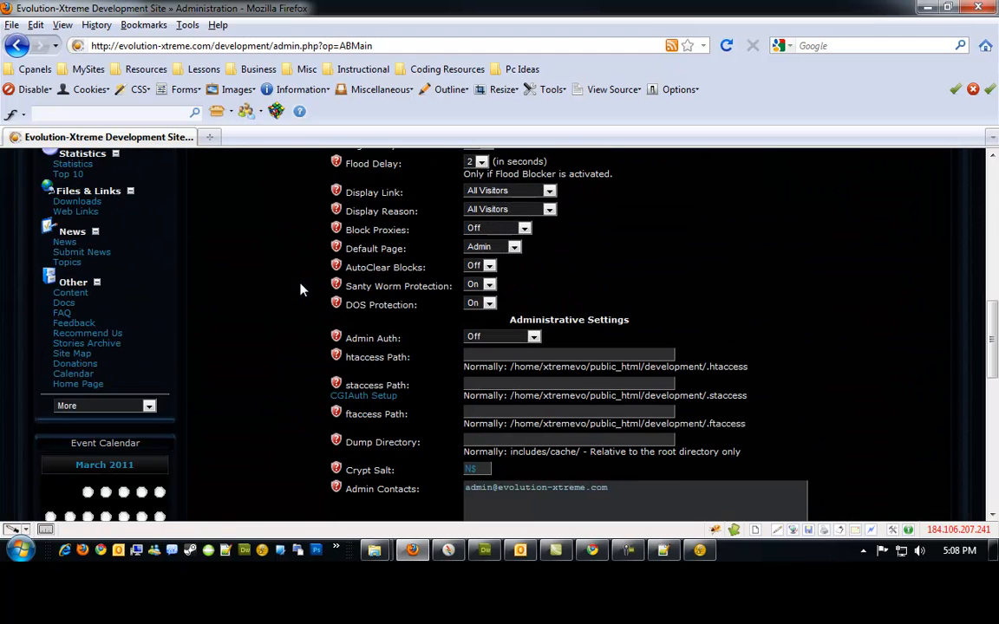
scroll(301, 289, "up", 2)
scroll(301, 289, "down", 2)
left_click_drag(756, 373, 513, 379)
key("ctrl+c")
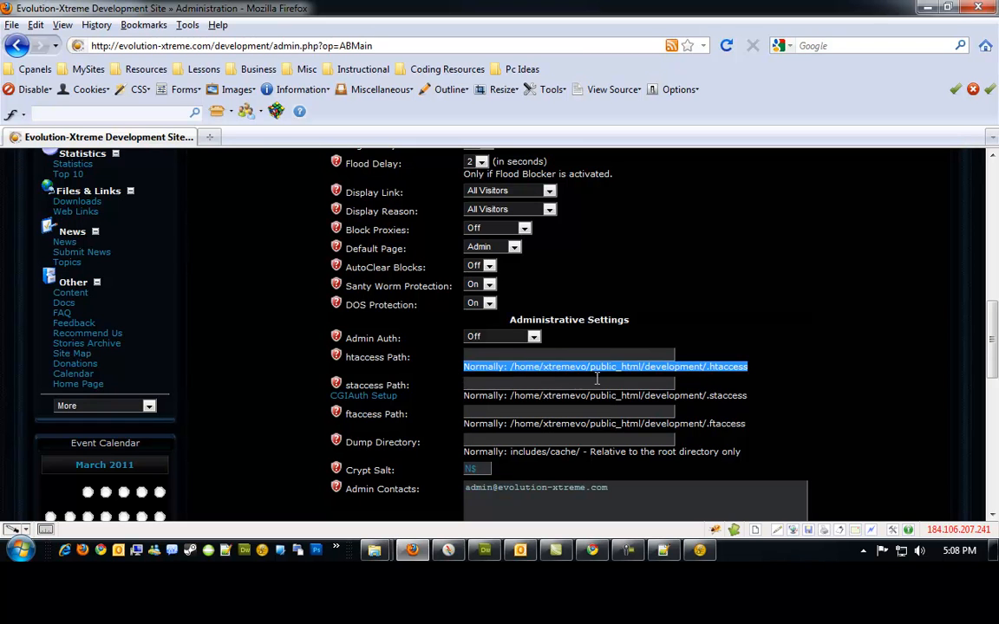
left_click_drag(763, 372, 577, 372)
left_click(537, 355)
key("ctrl+v")
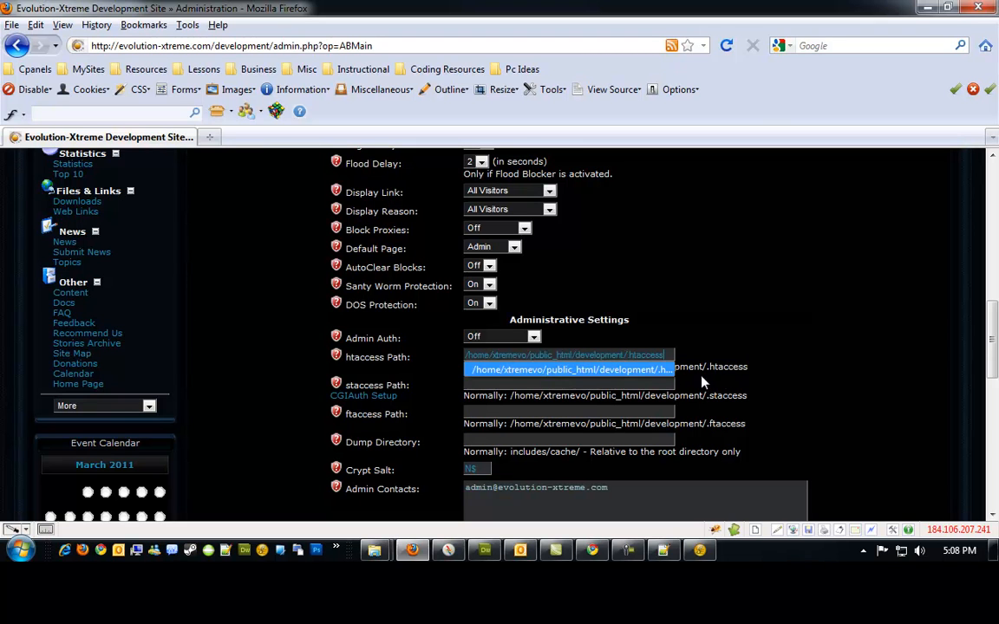
Copy /home/xtremevo/public_html/development/.staccess into the staccess path and save the NukeSentinel settings.
left_click_drag(747, 396, 512, 402)
key("ctrl+c")
left_click(520, 384)
key("ctrl+v")
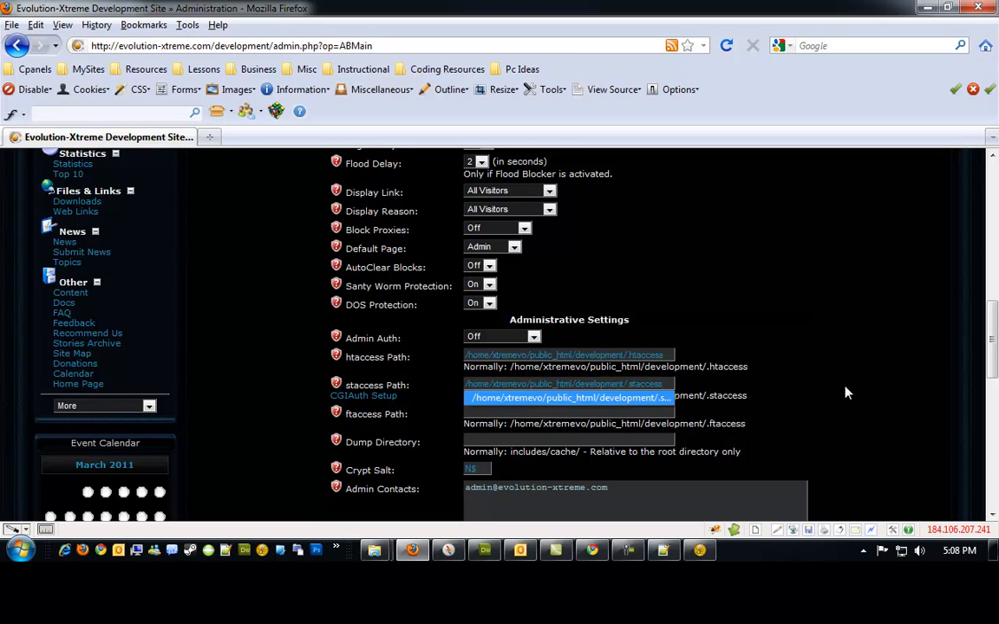
key("Escape")
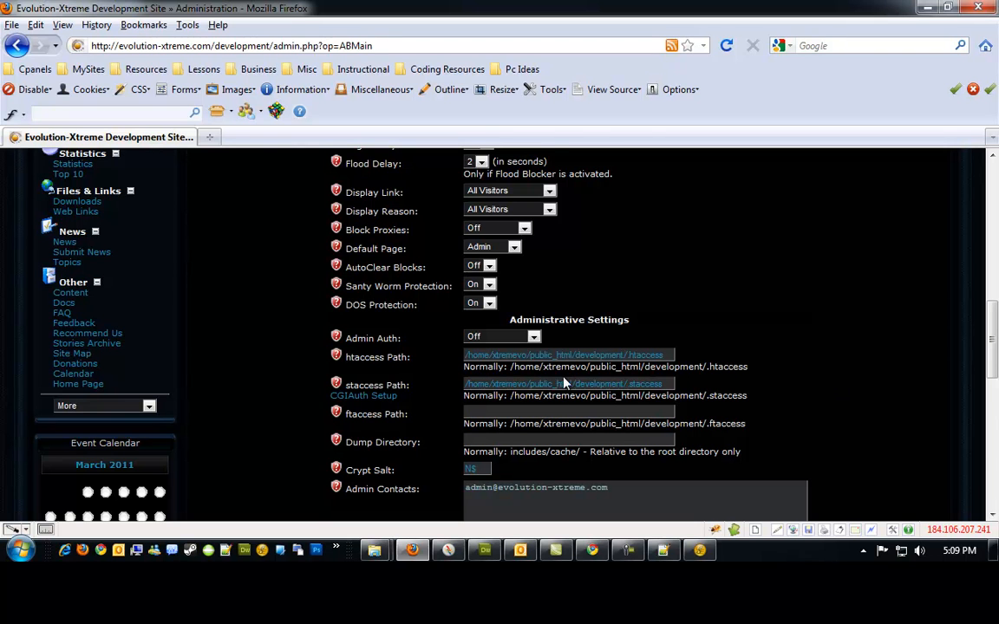
scroll(390, 381, "down", 4)
scroll(434, 424, "down", 4)
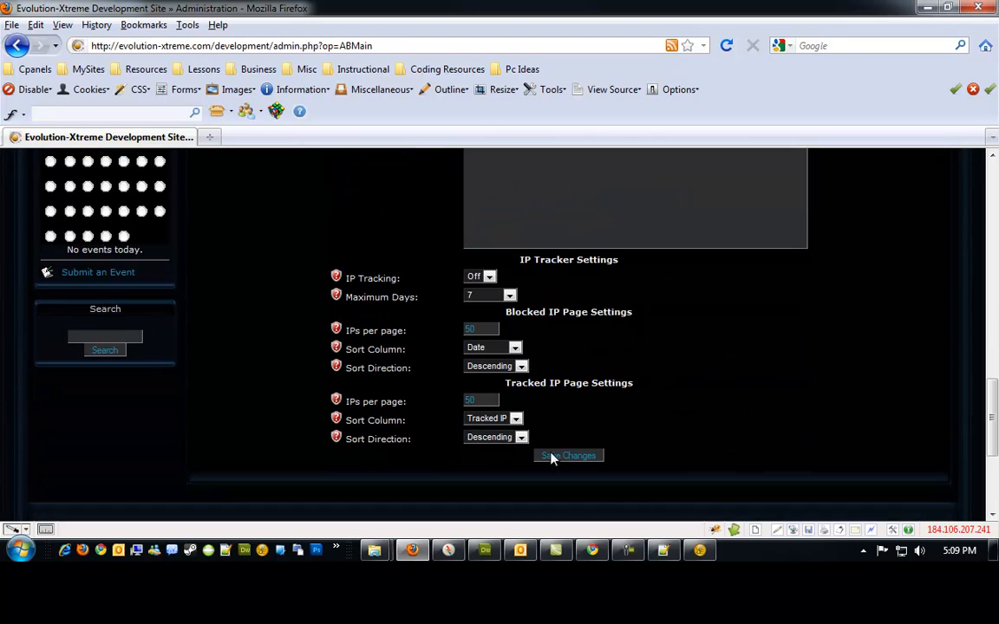
left_click(575, 458)
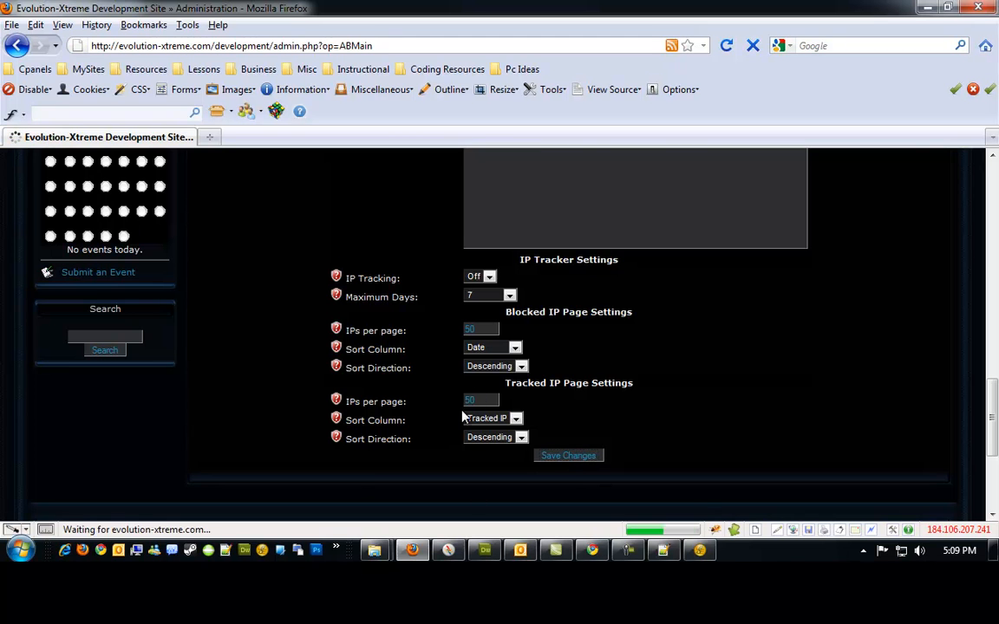
Scan for new admins from NukeSentinel's HTTPAuth Menu.
scroll(451, 408, "down", 4)
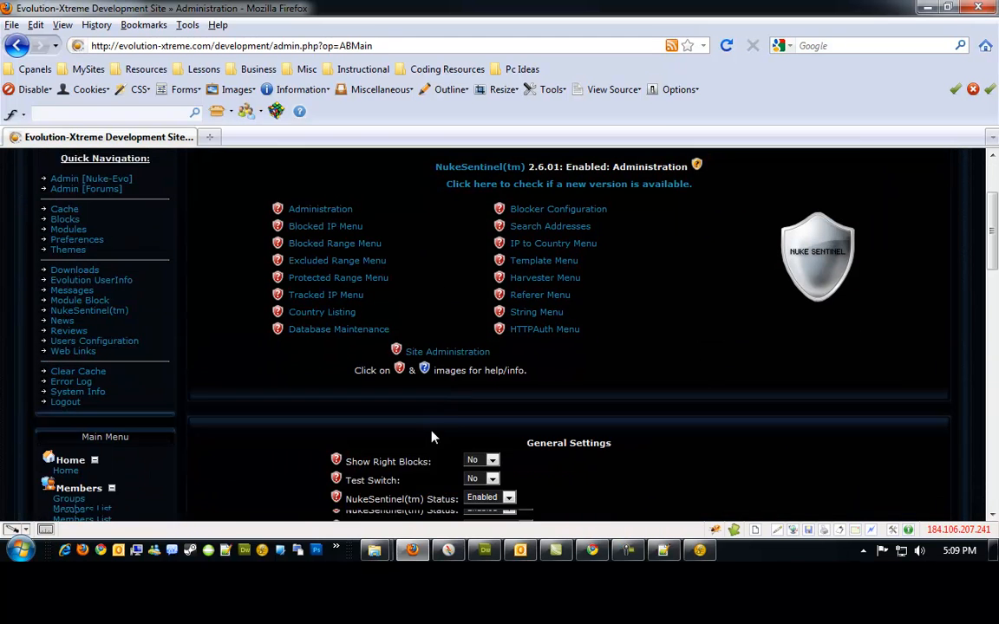
left_click(521, 314)
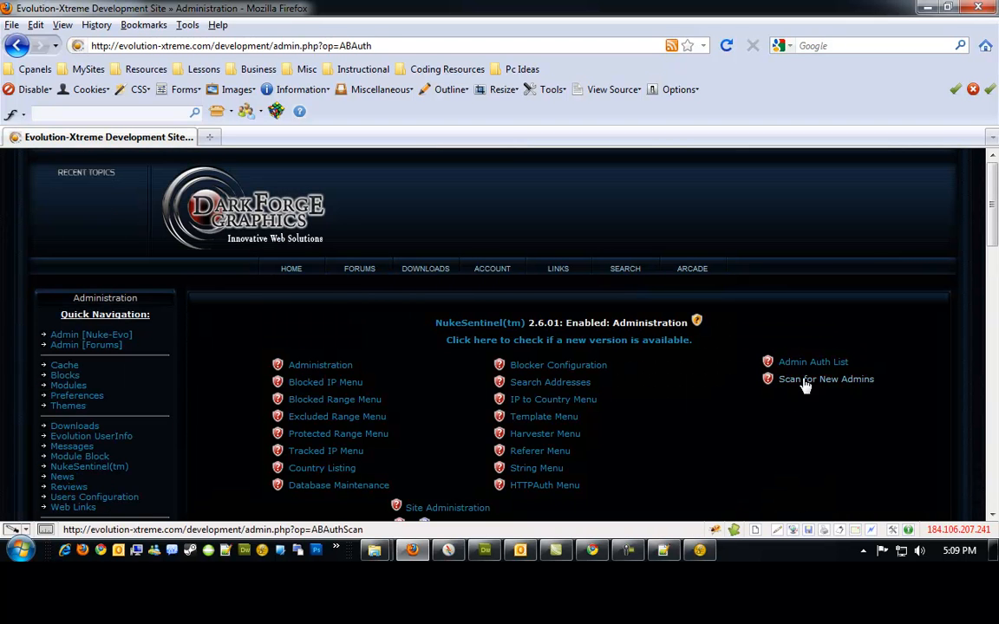
left_click(805, 385)
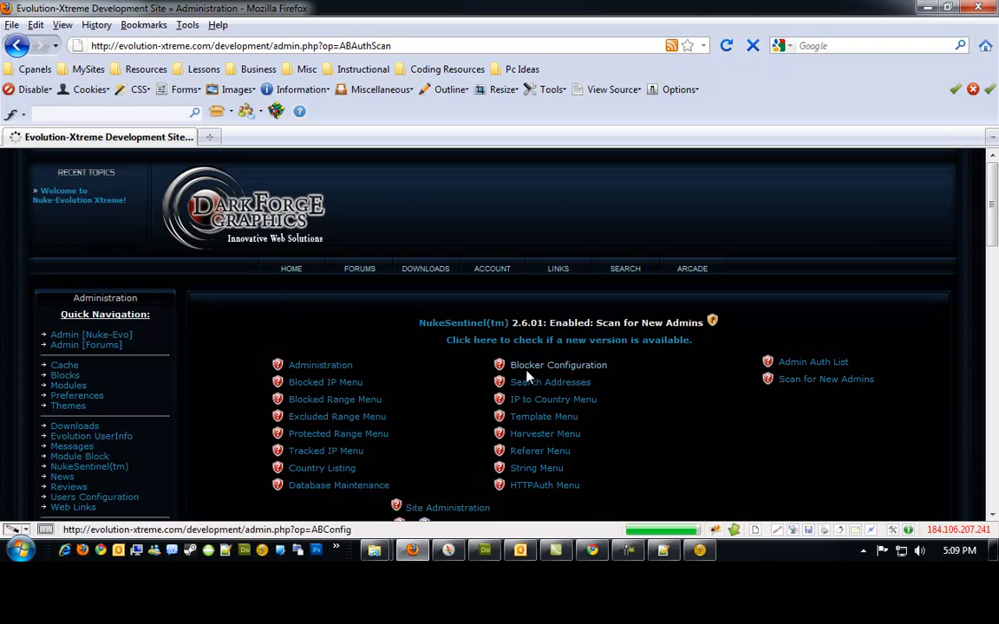
scroll(486, 386, "down", 5)
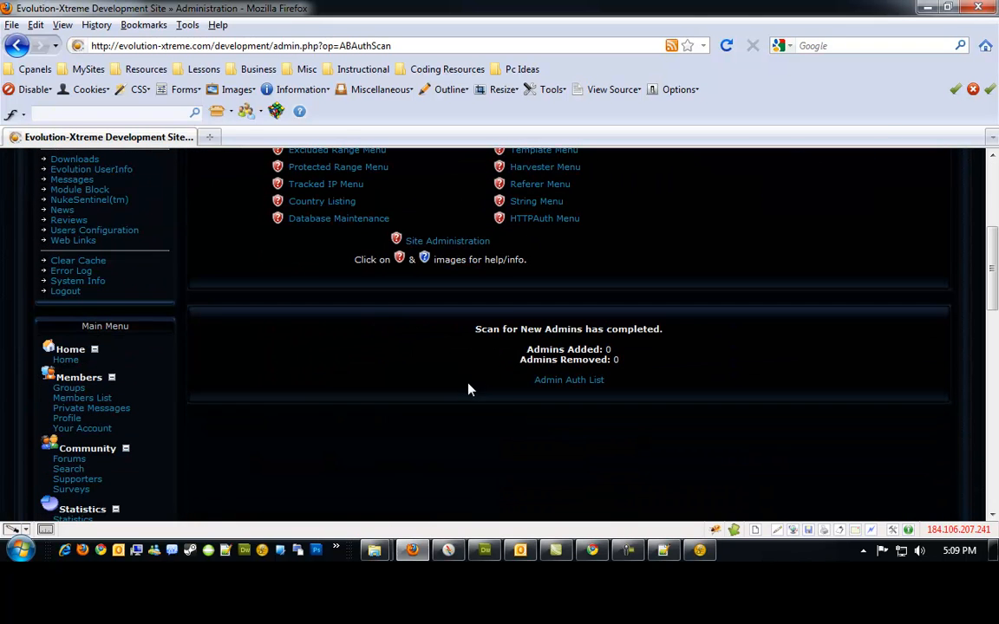
Open the Admin Auth List and email the authentication details to the listed admin.
left_click(574, 380)
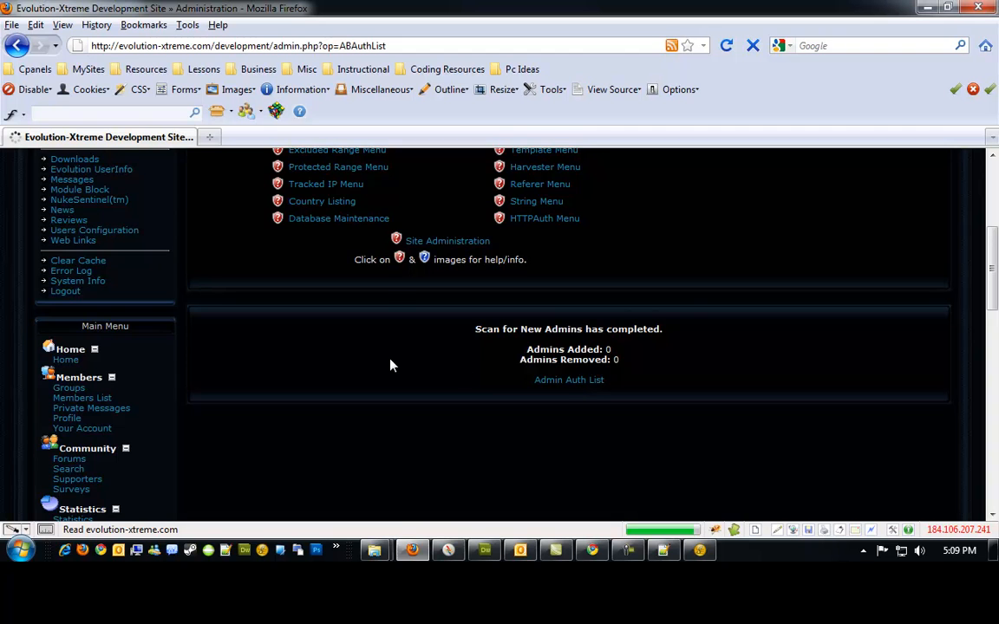
scroll(390, 364, "down", 5)
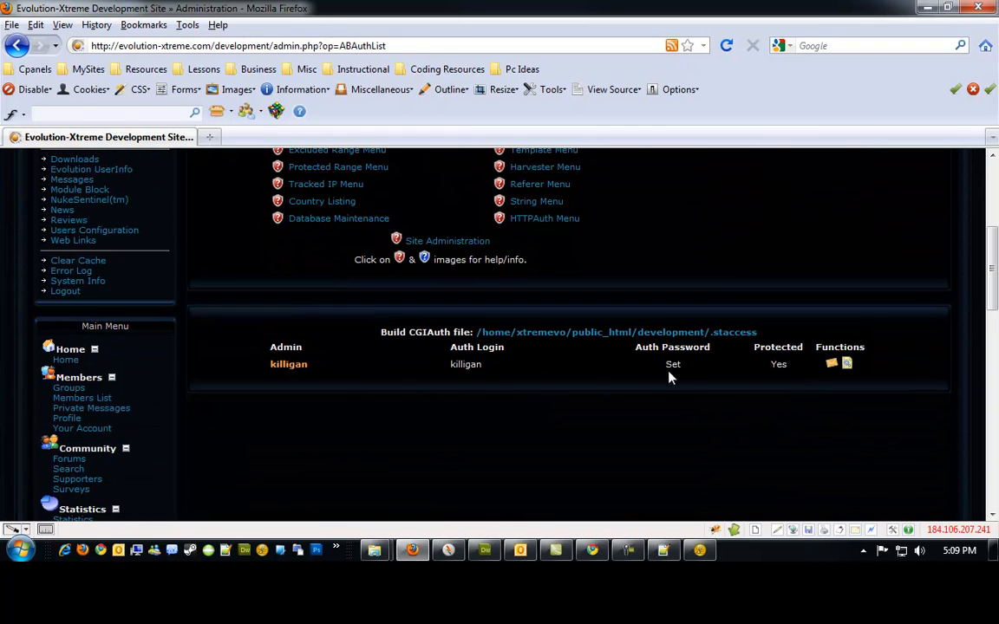
left_click(833, 367)
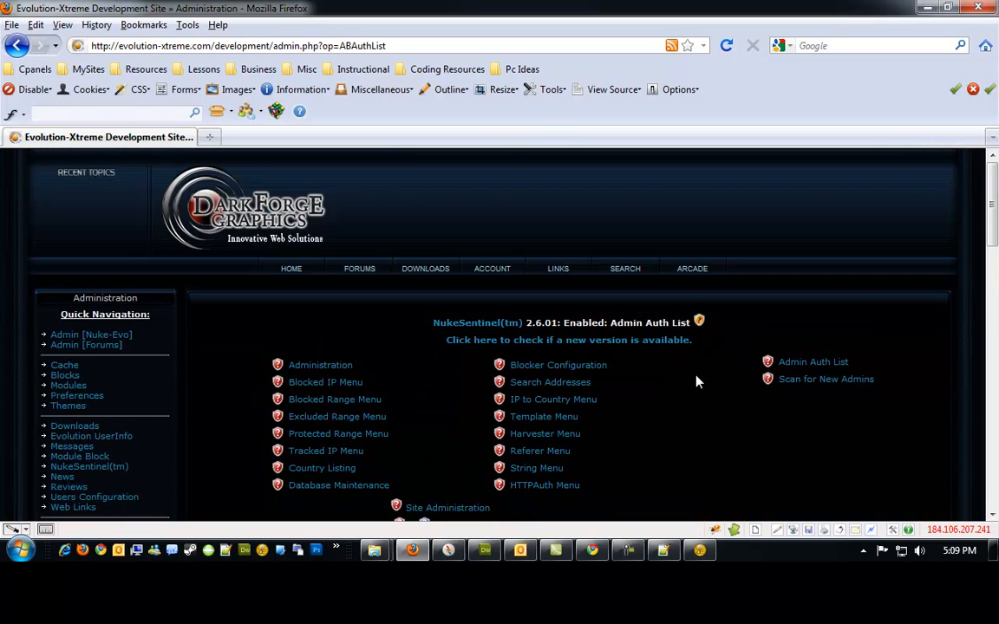
scroll(668, 397, "down", 10)
scroll(633, 388, "up", 4)
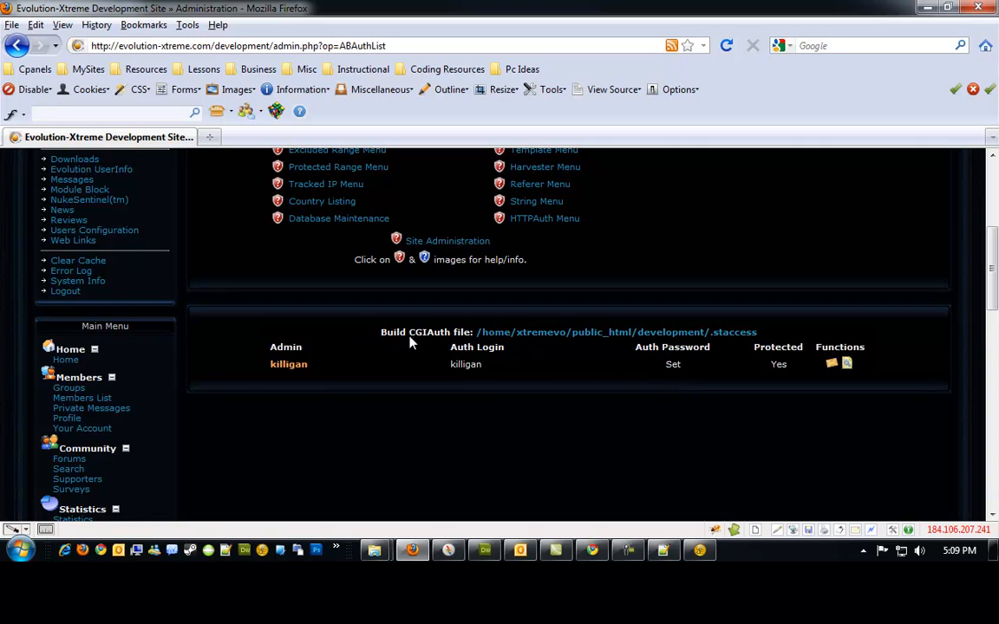
Build the CGIAuth file /home/xtremevo/public_html/development/.staccess from the Admin Auth List.
left_click(609, 334)
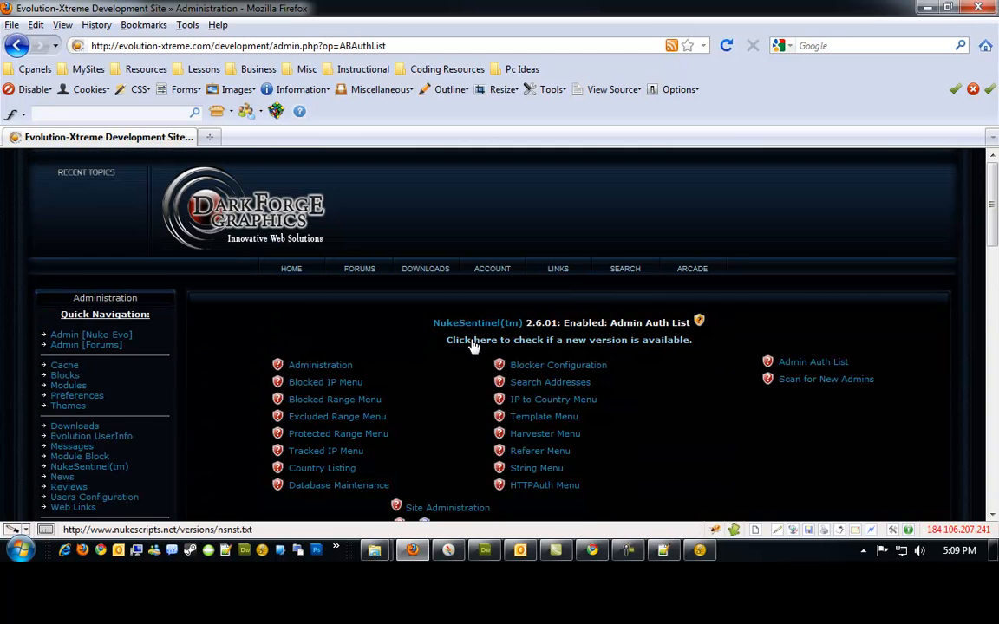
scroll(473, 345, "down", 3)
scroll(485, 345, "down", 2)
scroll(486, 347, "up", 5)
Return to NukeSentinel's Administration page and open CGIAuth Setup from the Administrative Settings in a new tab.
left_click(341, 367)
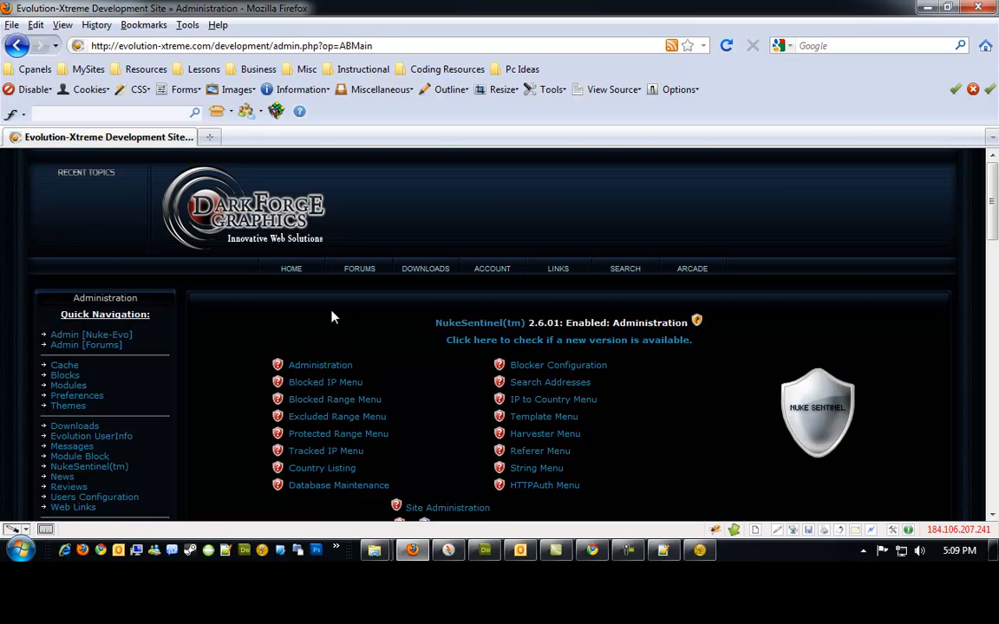
scroll(338, 323, "down", 10)
scroll(329, 329, "down", 3)
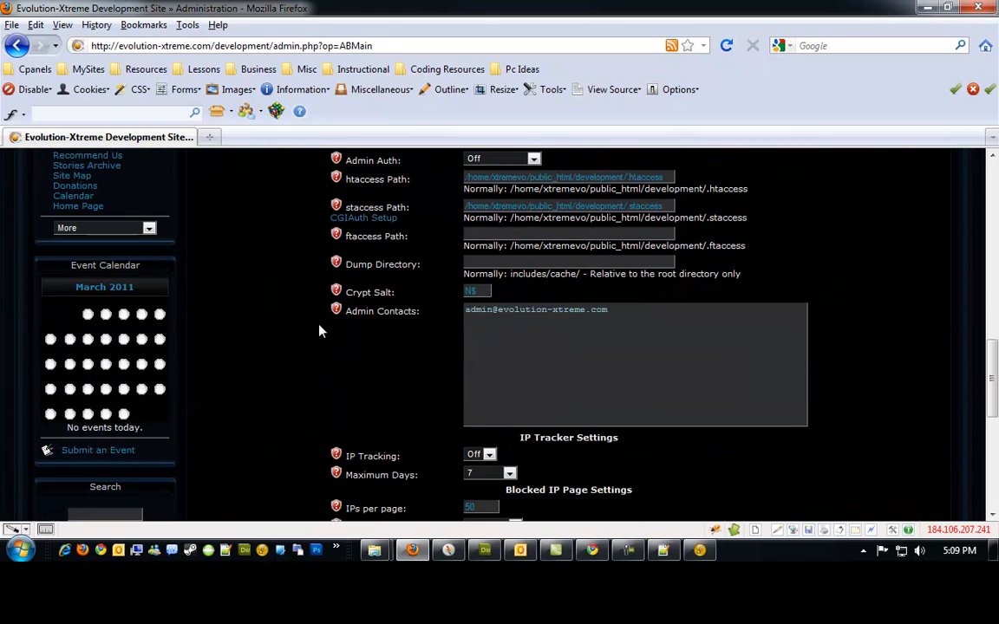
scroll(304, 277, "up", 2)
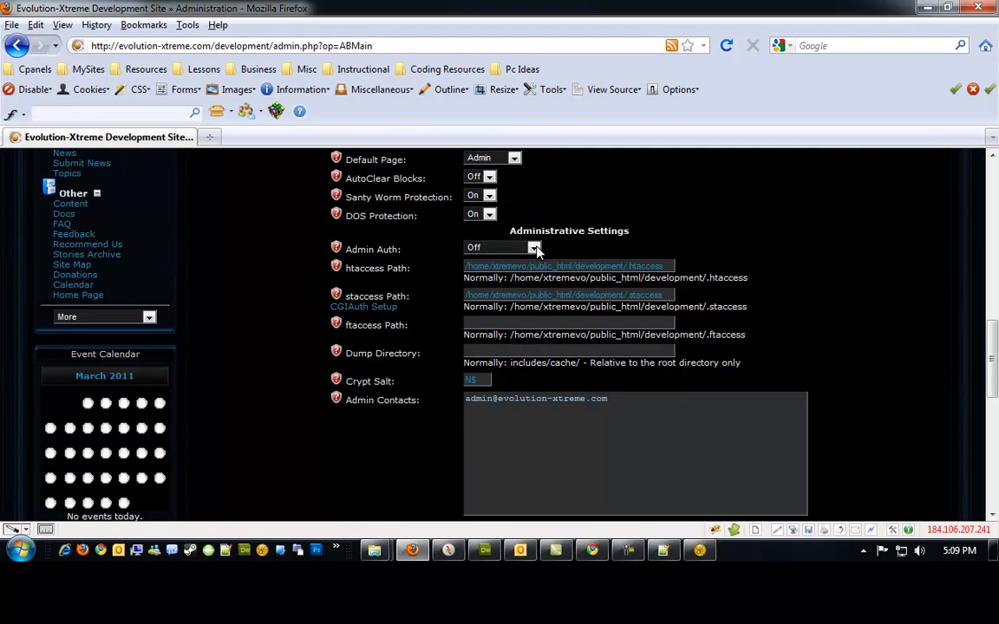
left_click(364, 308)
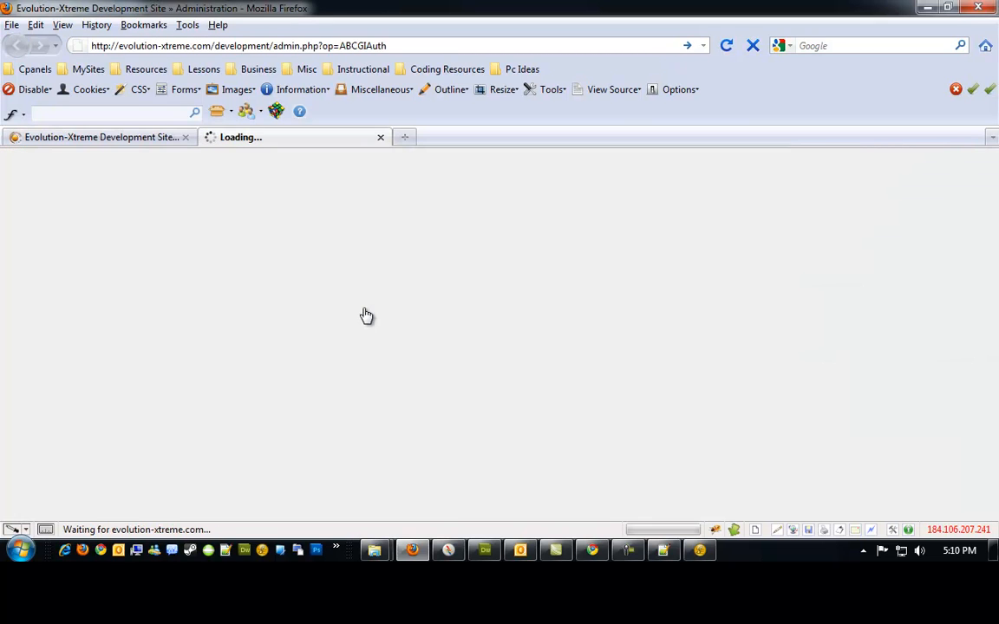
scroll(369, 364, "down", 4)
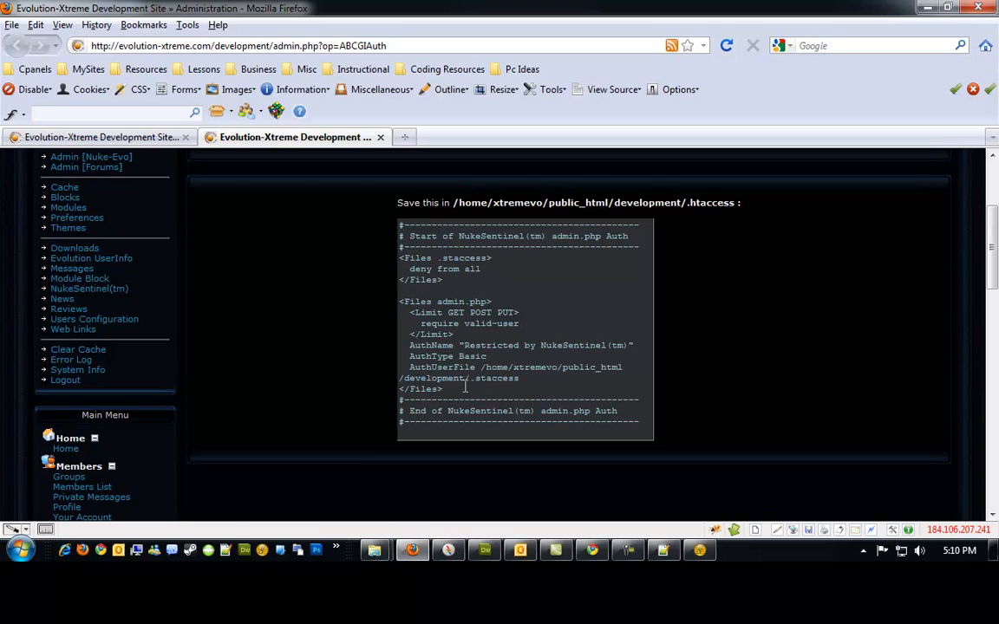
Copy the complete NukeSentinel admin.php Auth block, including its opening and closing comment lines.
left_click_drag(641, 421, 391, 236)
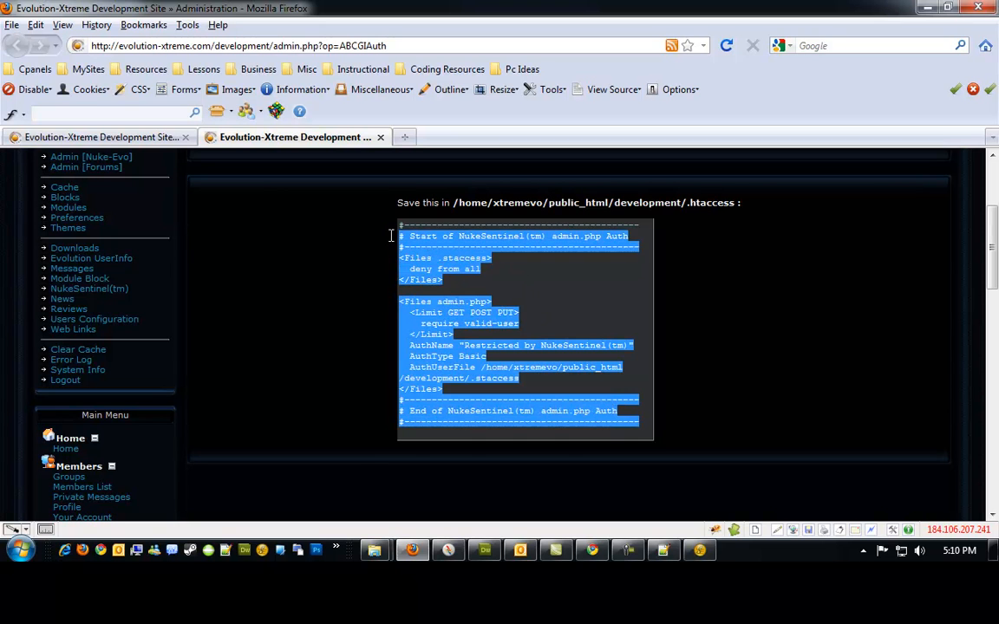
left_click_drag(651, 427, 384, 223)
key("ctrl+c")
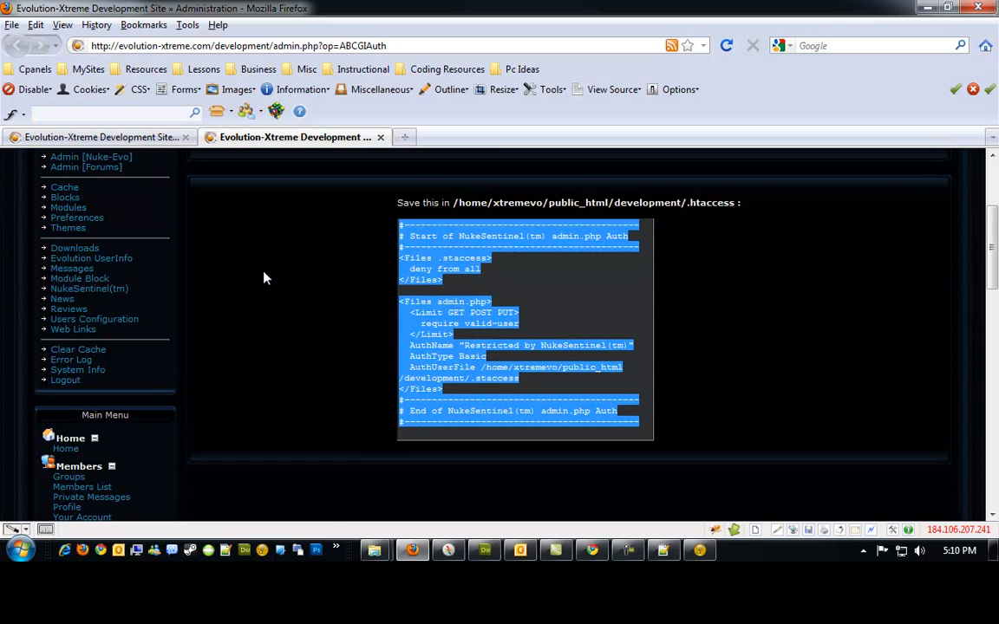
Set Admin Auth to Admin CGIAuth in NukeSentinel's Administrative Settings and save the changes.
scroll(210, 276, "up", 2)
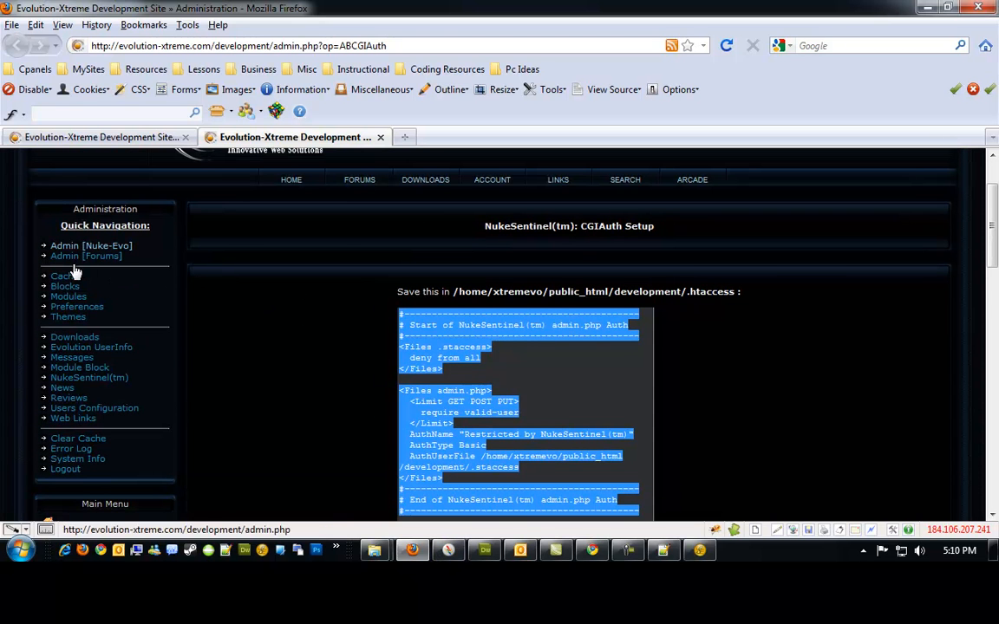
left_click(103, 385)
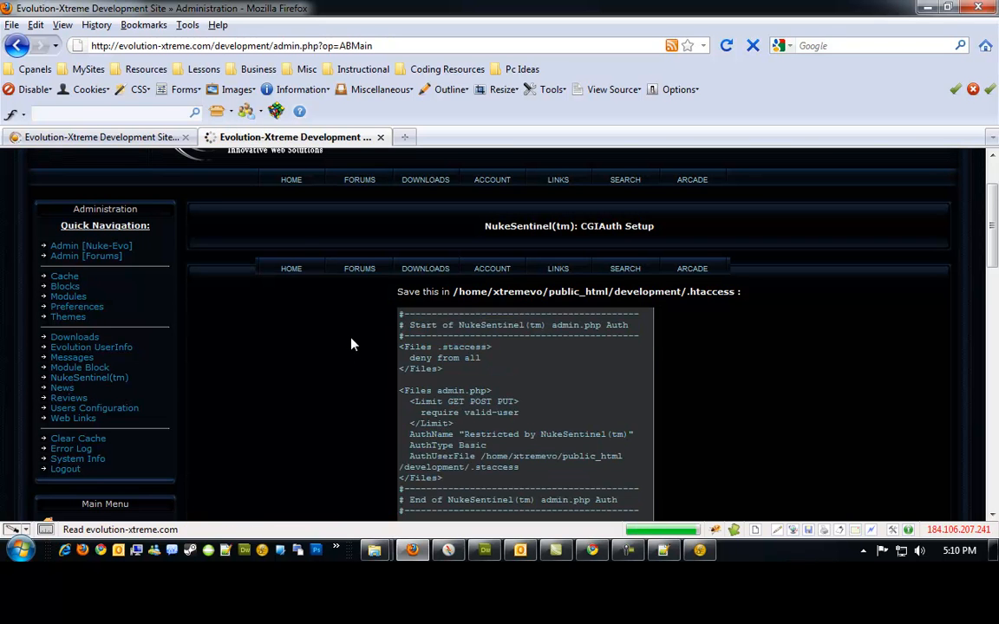
scroll(373, 366, "down", 8)
scroll(379, 367, "down", 5)
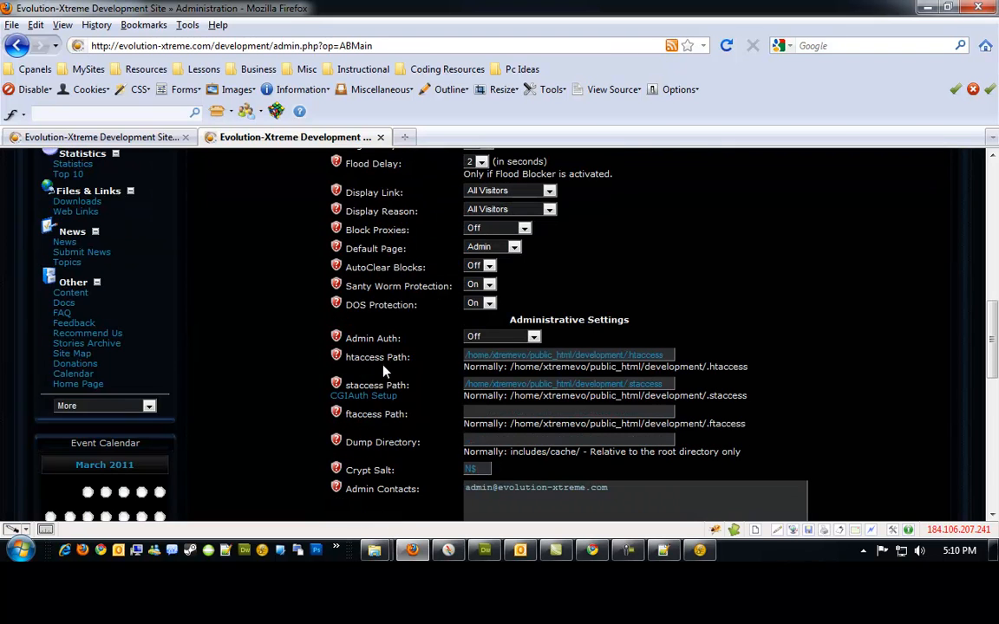
left_click(533, 338)
left_click(490, 356)
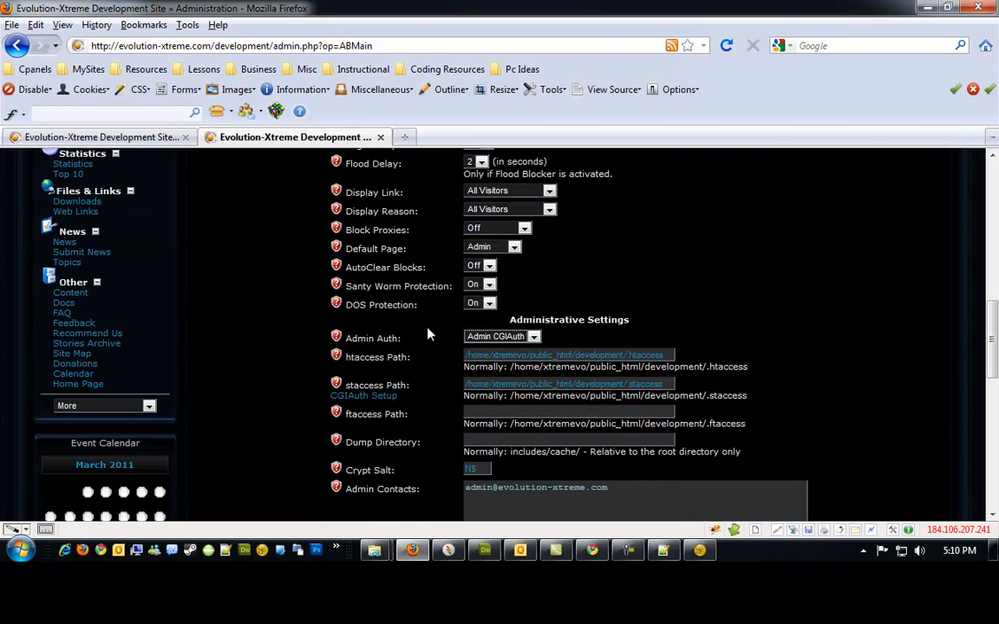
scroll(427, 338, "down", 8)
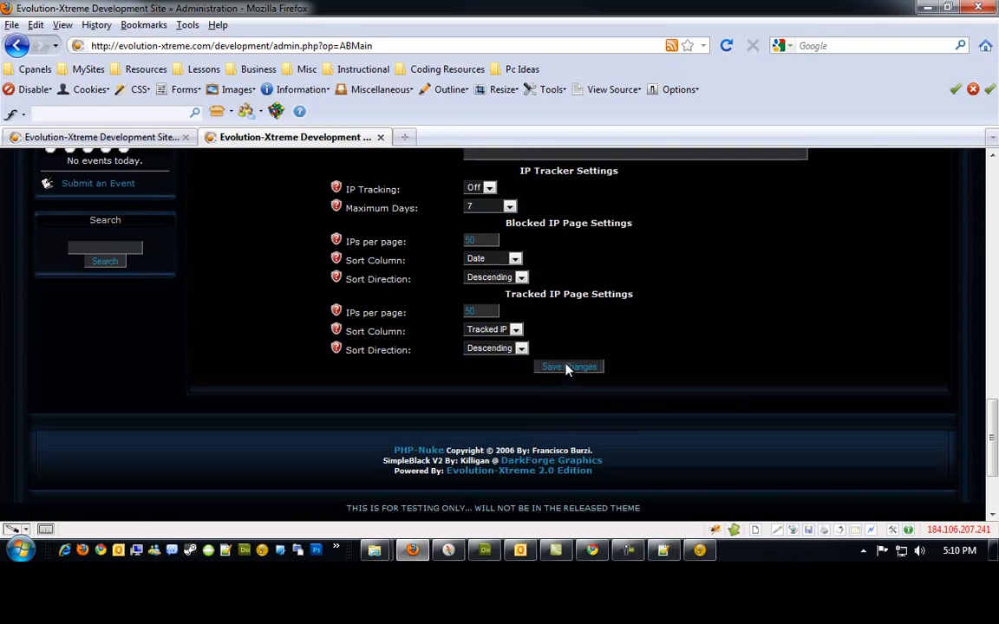
left_click(567, 367)
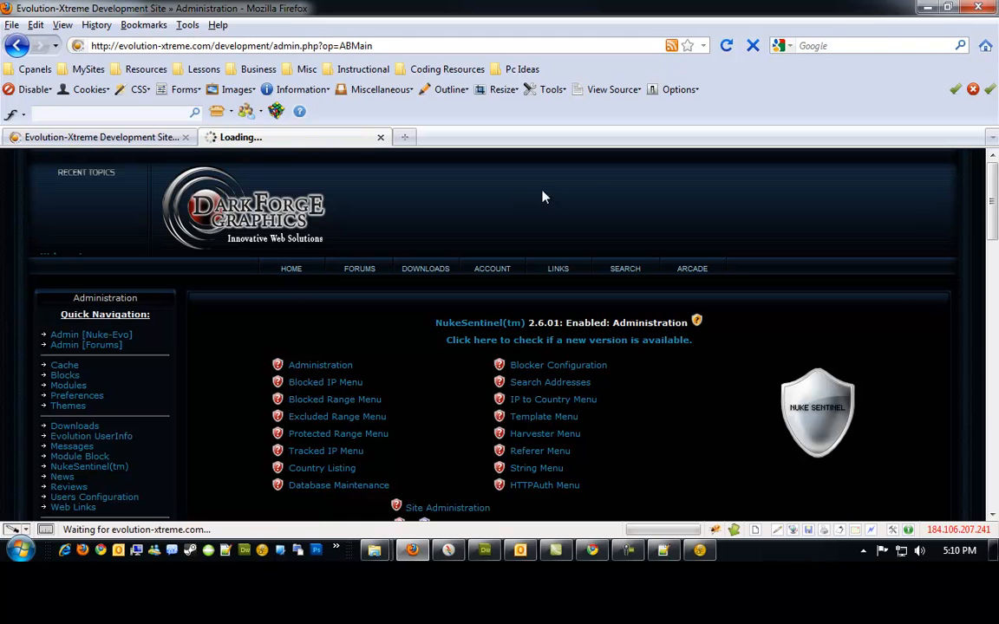
Switch to WS_FTP and open the local .htaccess file in Notepad++ at its NukeSentinel admin.php Auth section.
left_click(928, 7)
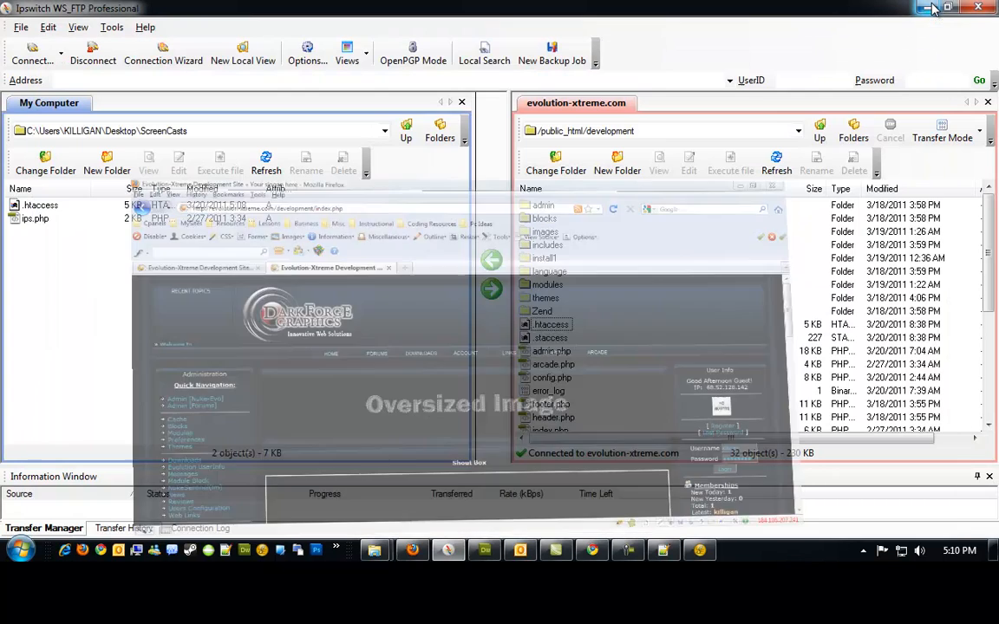
right_click(34, 205)
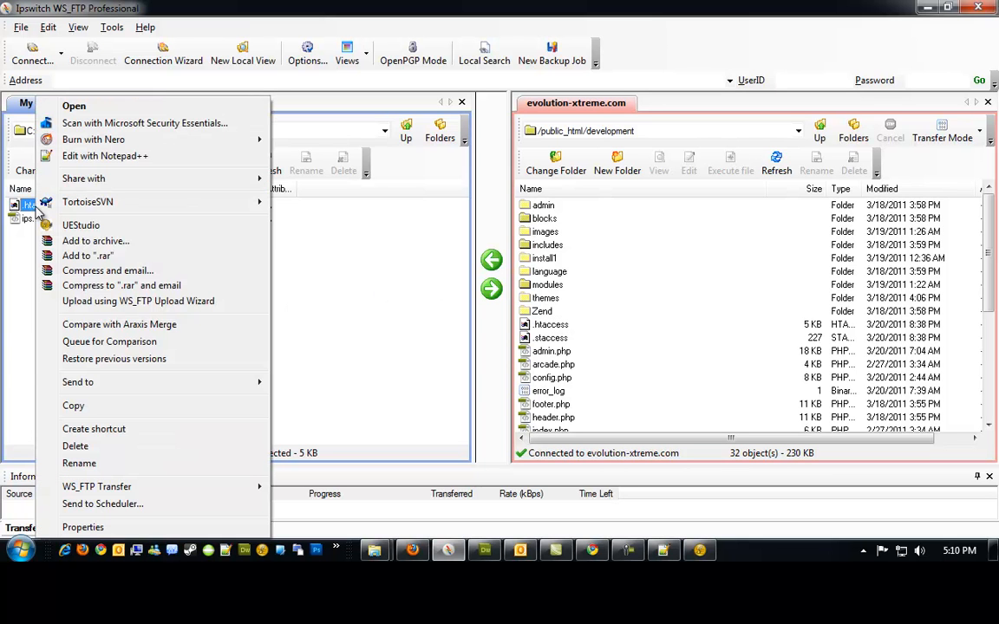
left_click(170, 157)
scroll(144, 309, "down", 12)
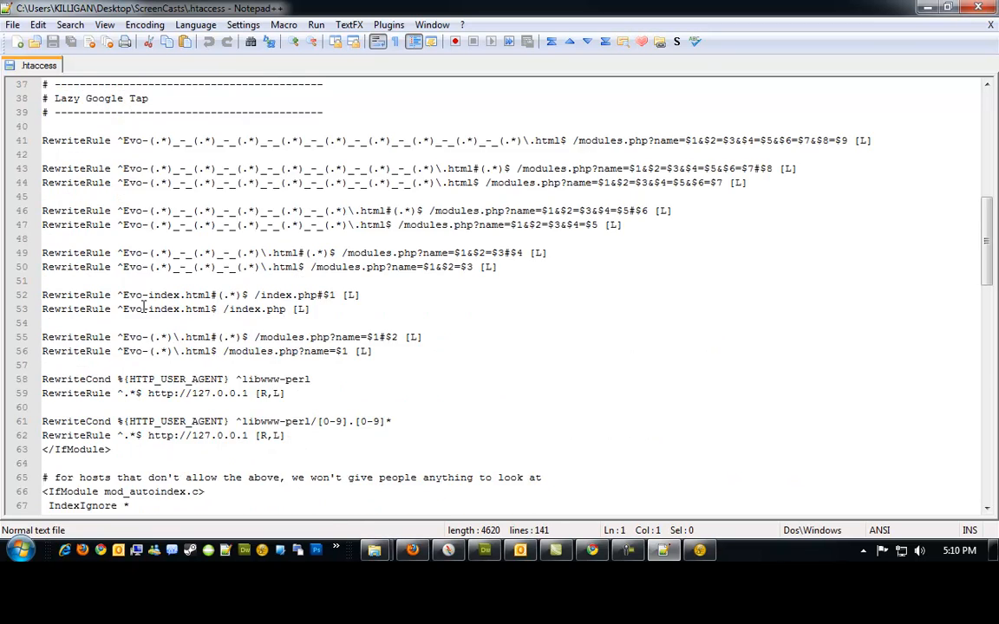
scroll(144, 309, "down", 10)
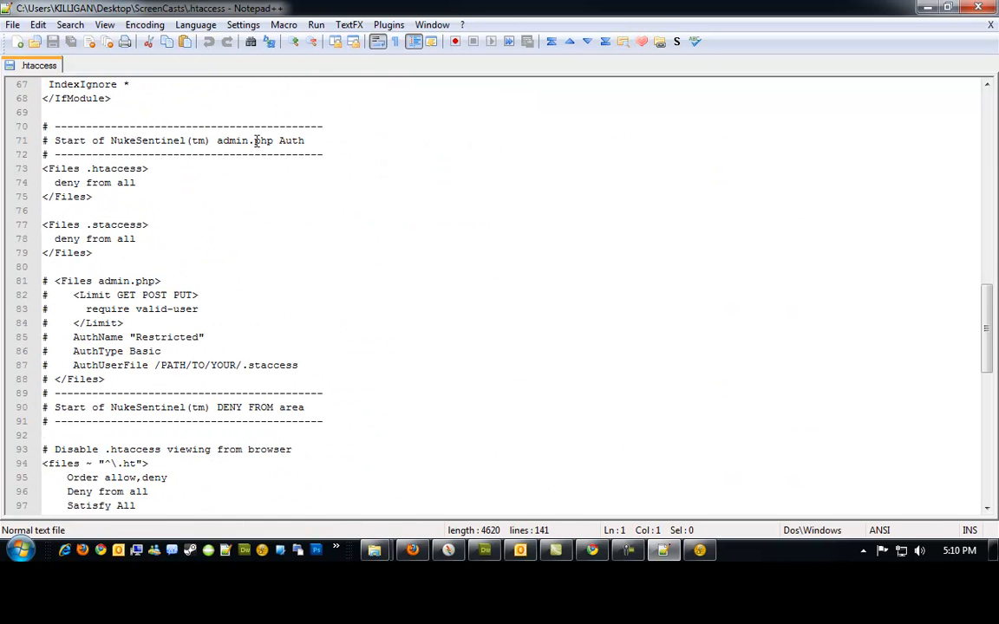
Replace the admin.php Auth section through the DENY FROM heading with the copied CGIAuth block, then save and close .htaccess.
left_click_drag(45, 126, 337, 418)
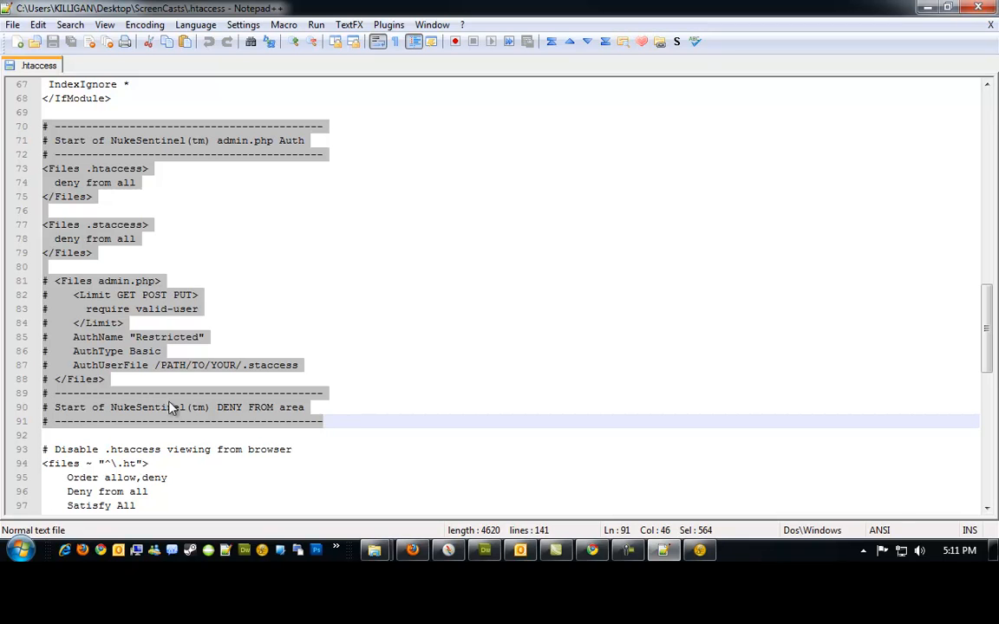
key("ctrl+v")
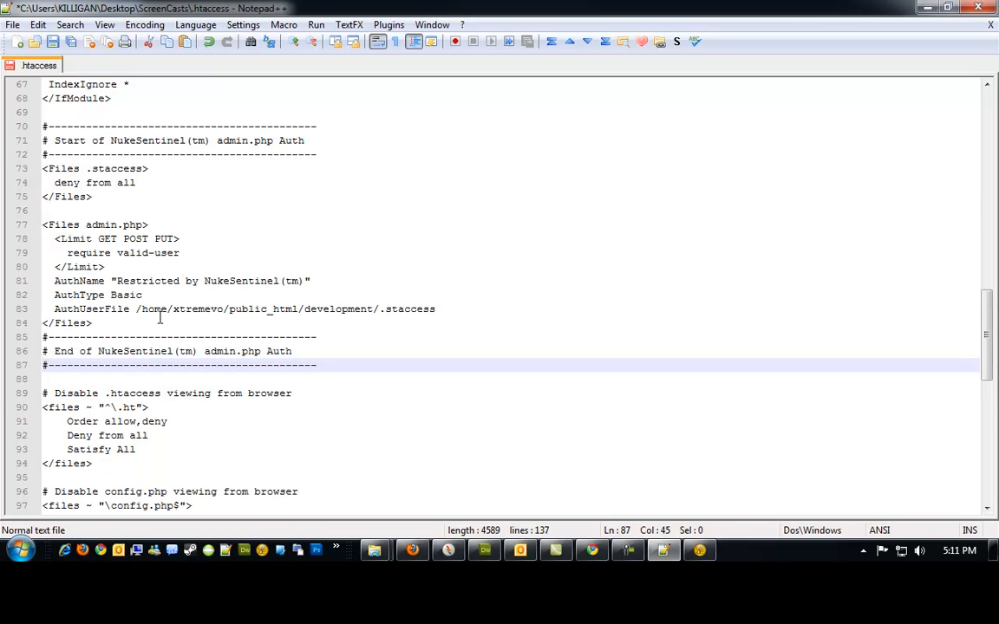
key("ctrl+s")
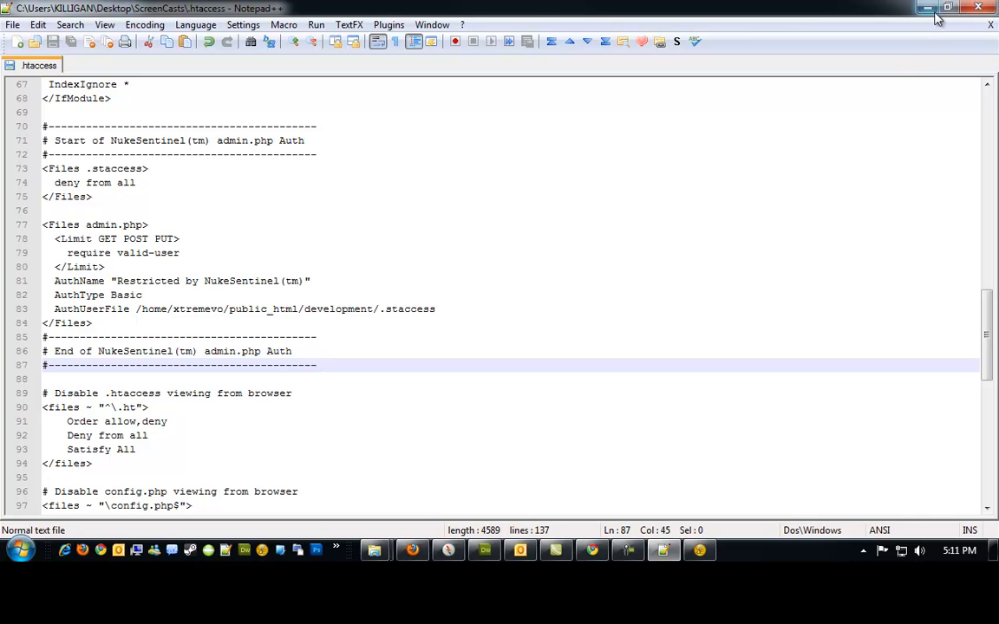
left_click(991, 26)
left_click(928, 7)
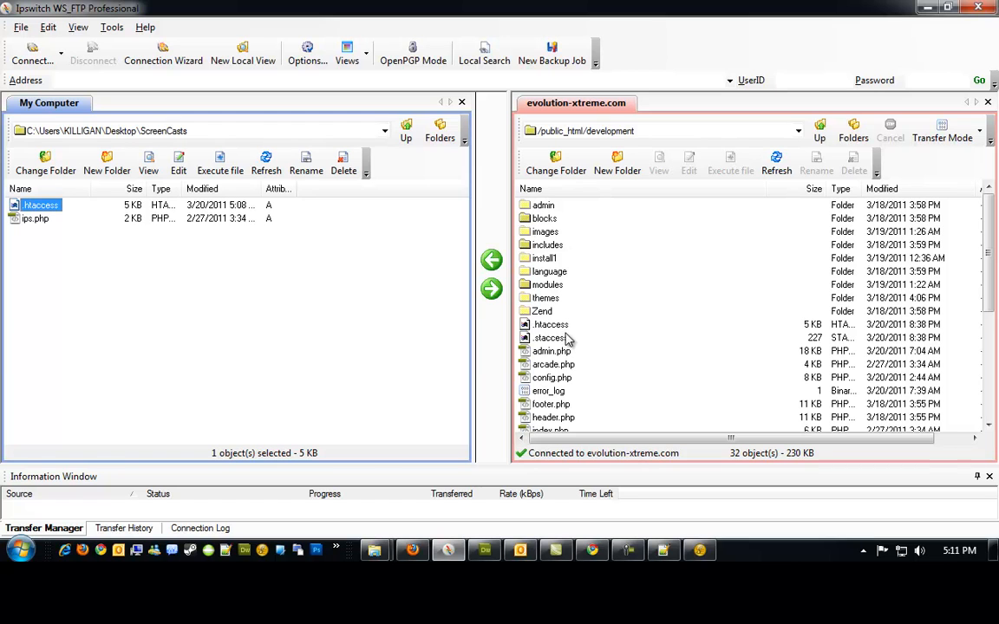
Upload the edited local .htaccess to /public_html/development on the server, overwriting the remote copy.
left_click(491, 288)
left_click(443, 338)
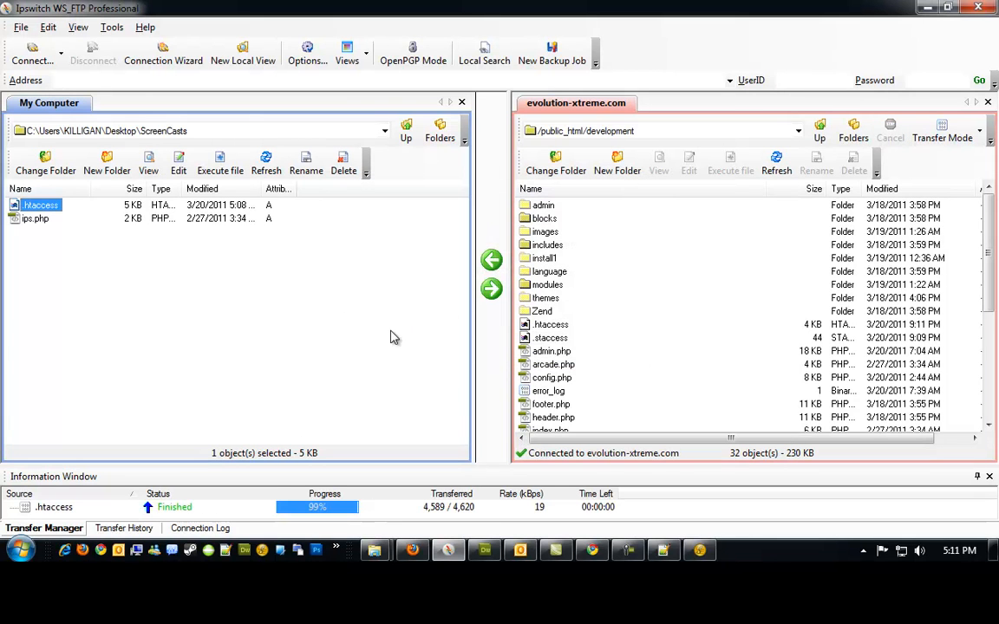
Switch to Firefox, reload the site's home page and open the Nuke-Evo administration.
mouse_move(423, 554)
left_click(412, 551)
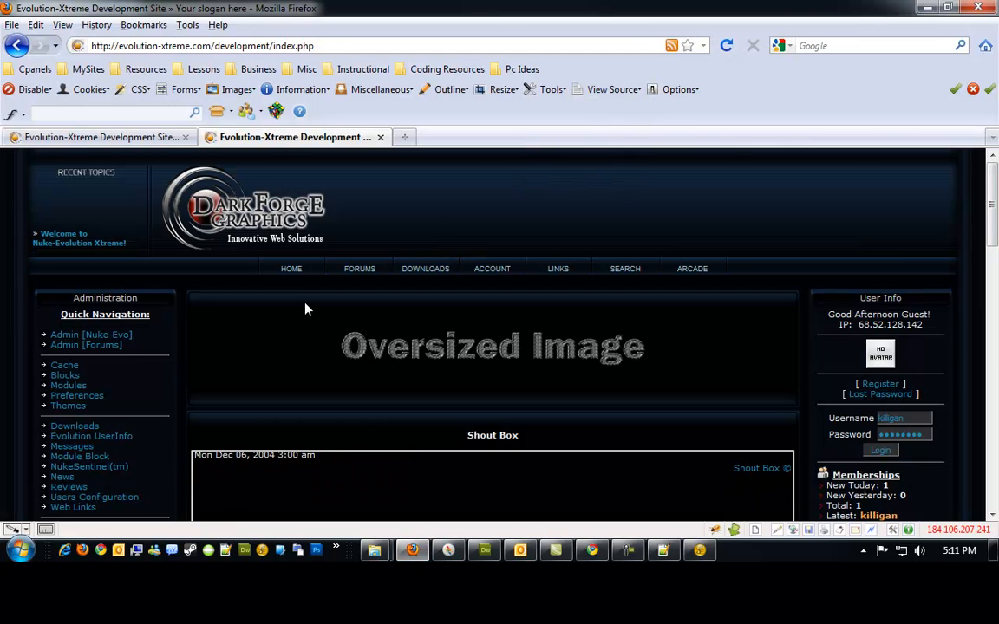
left_click(291, 268)
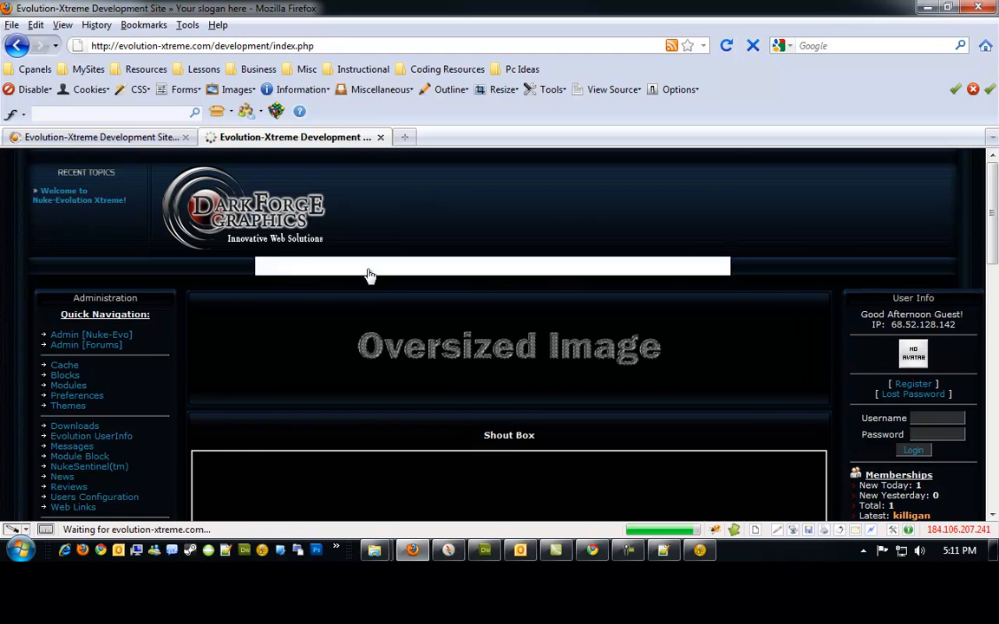
left_click(88, 336)
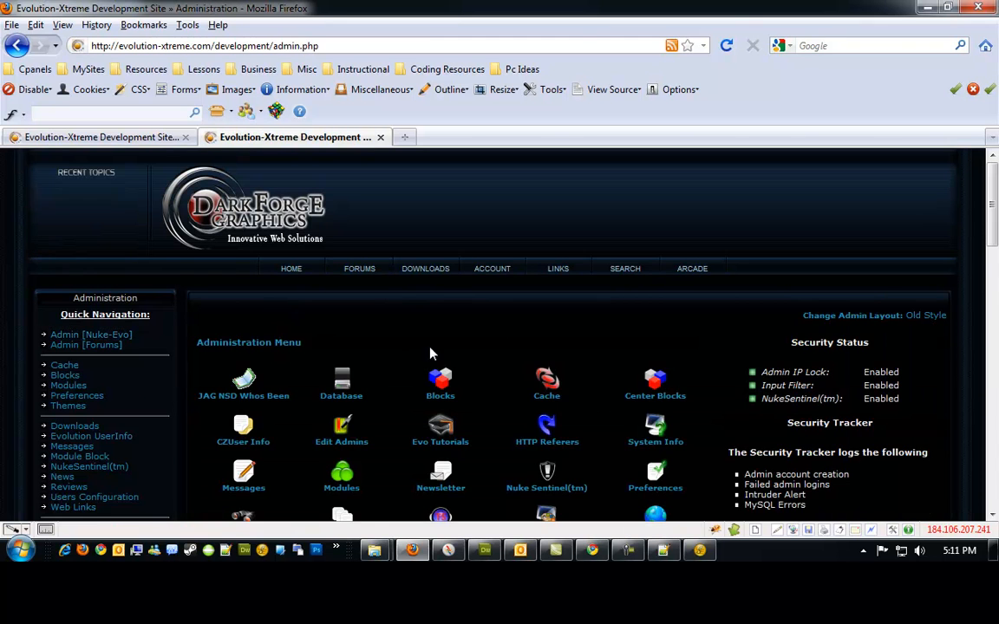
Open the Nuke Sentinel(tm) settings, check that Admin Auth is Admin CGIAuth, and save the changes again.
scroll(398, 333, "down", 5)
scroll(430, 294, "up", 3)
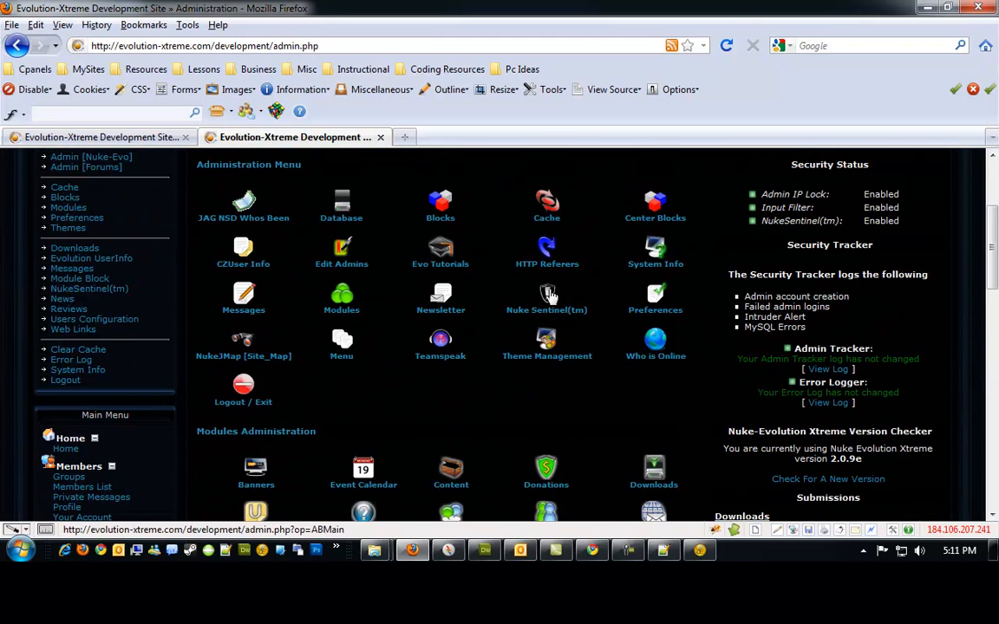
left_click(542, 295)
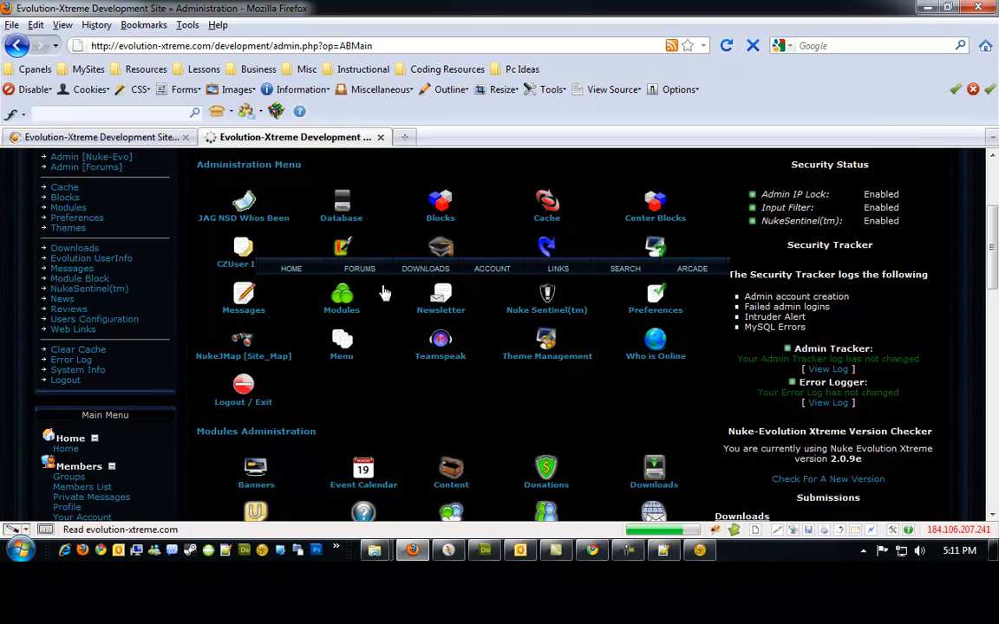
scroll(374, 321, "down", 5)
scroll(374, 323, "down", 3)
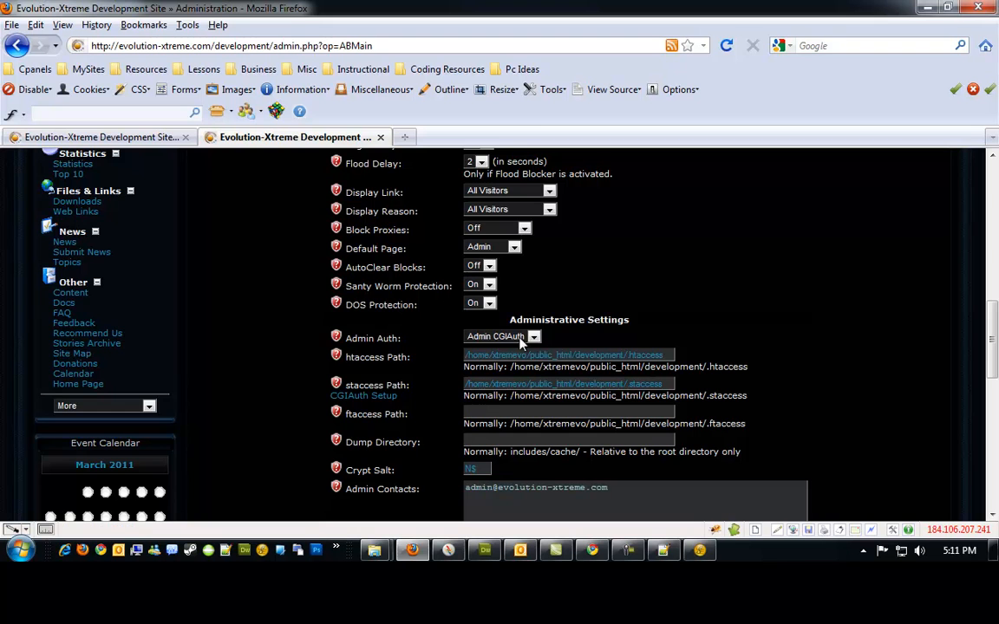
scroll(446, 372, "down", 6)
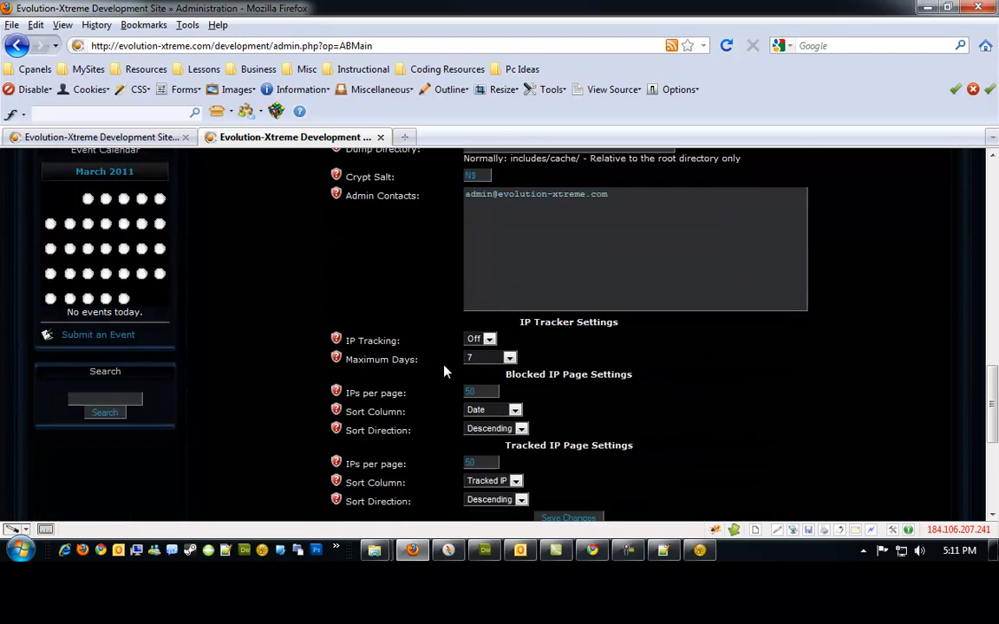
left_click(566, 461)
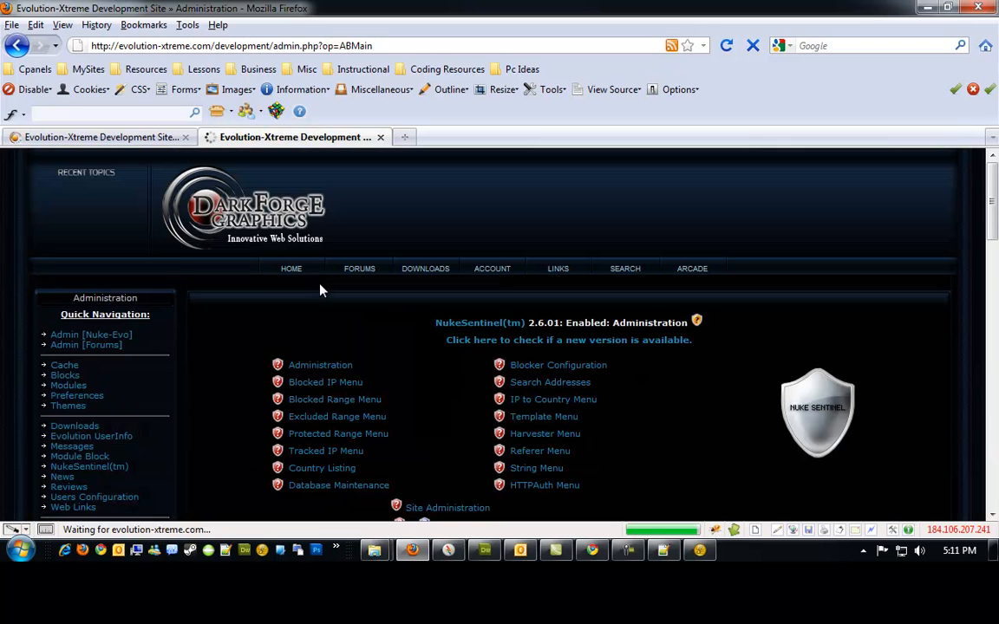
Log out of the site administration and open the home page.
scroll(206, 413, "down", 3)
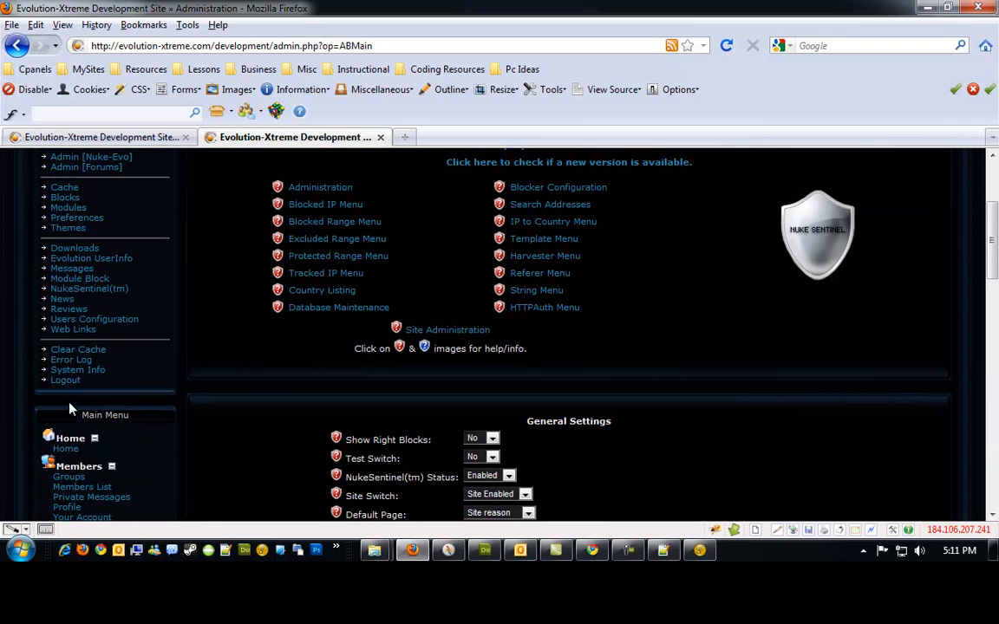
left_click(65, 379)
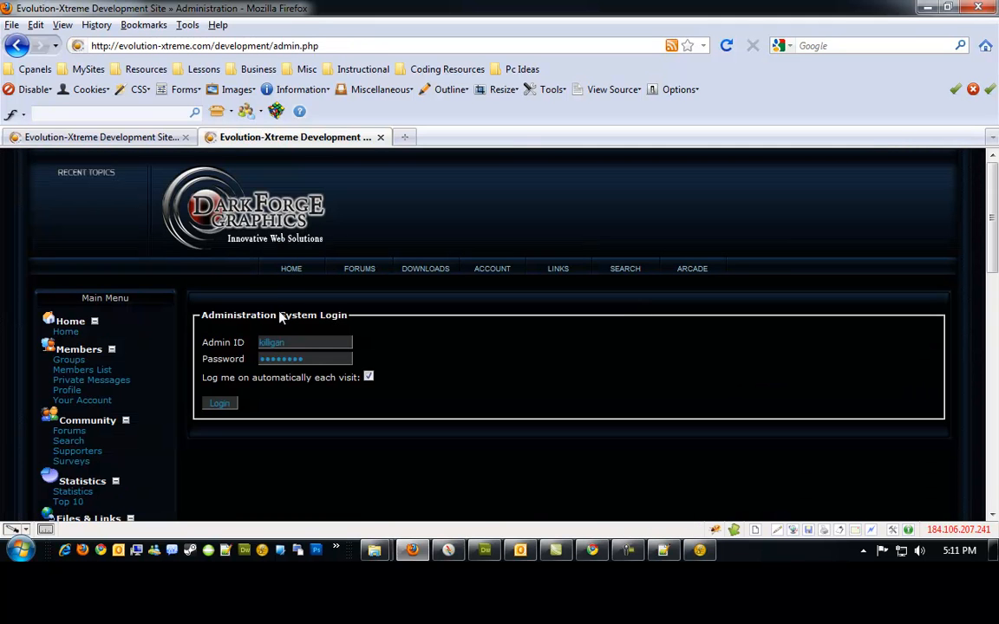
left_click(290, 269)
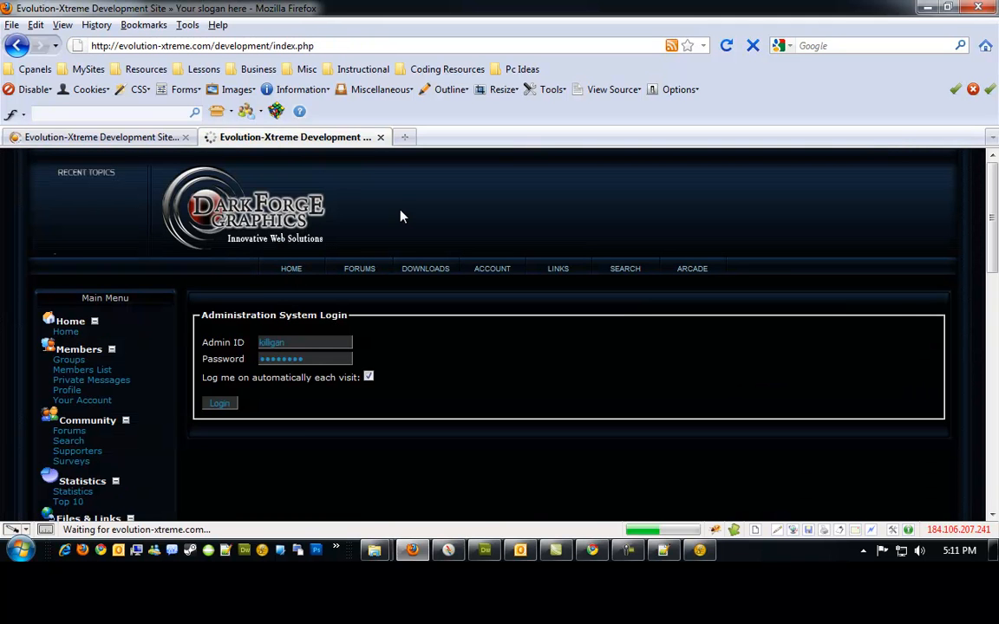
Log in to the site's member account with the account nickname and password.
scroll(780, 434, "down", 2)
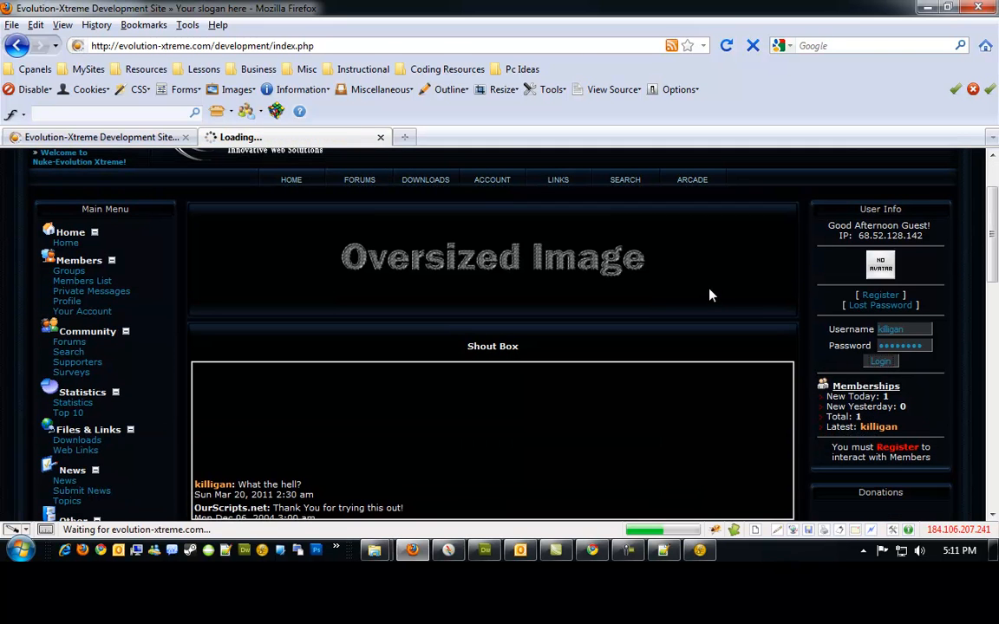
scroll(320, 366, "down", 8)
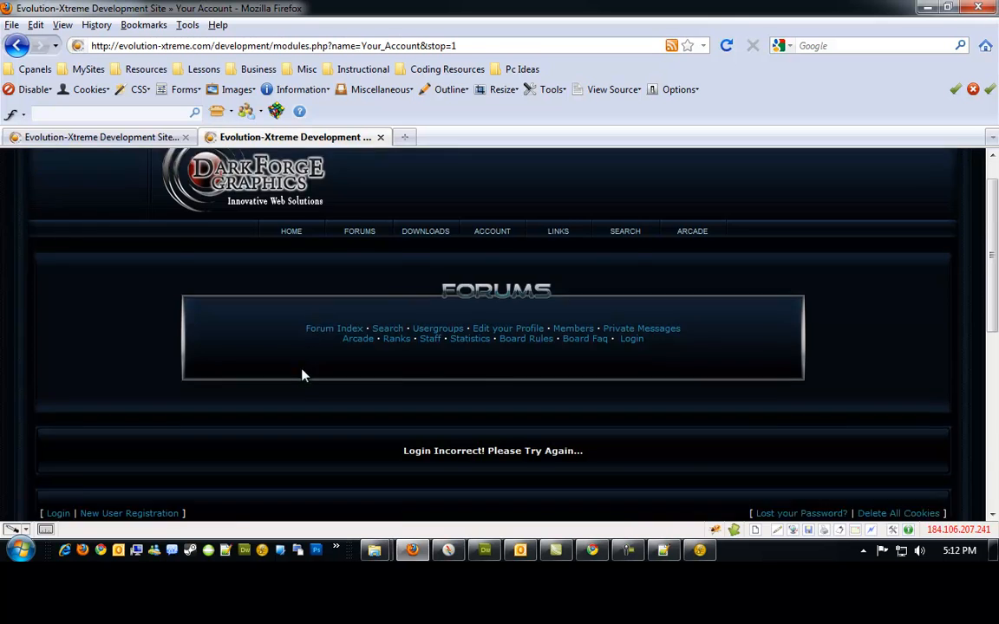
left_click(144, 257)
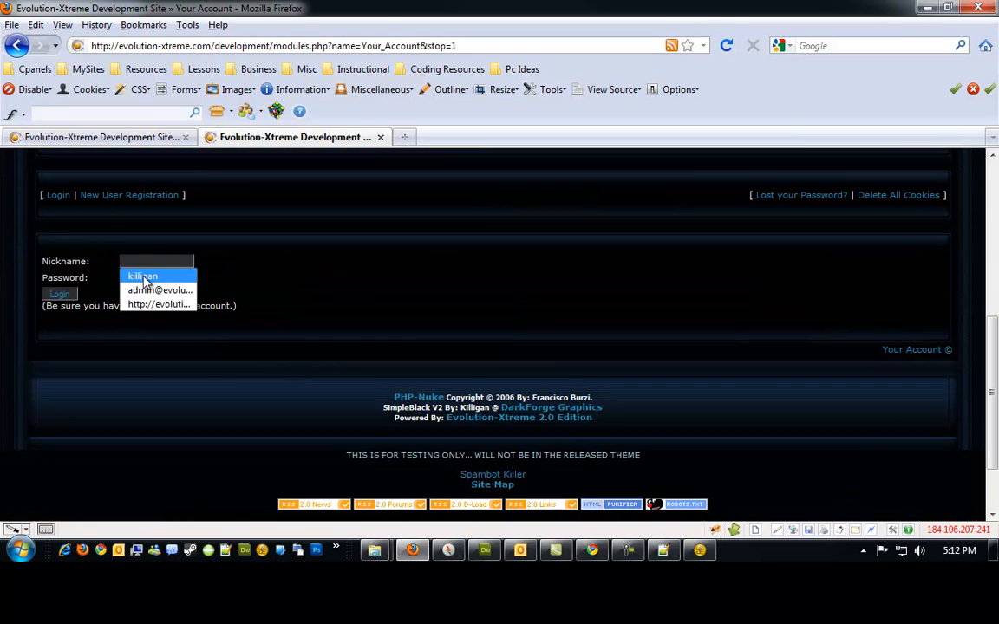
left_click(147, 274)
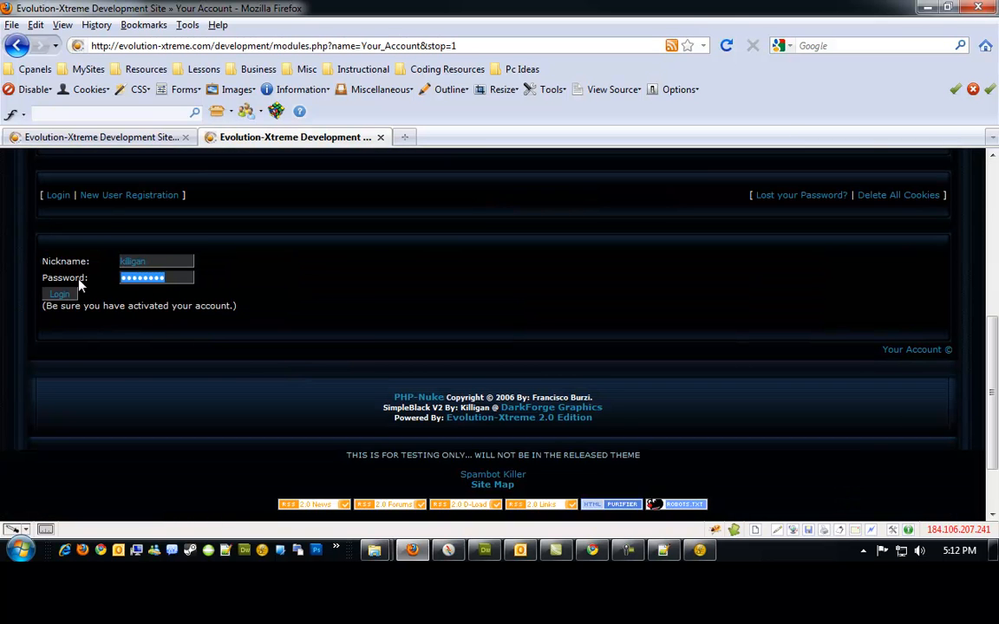
type("******")
key("Return")
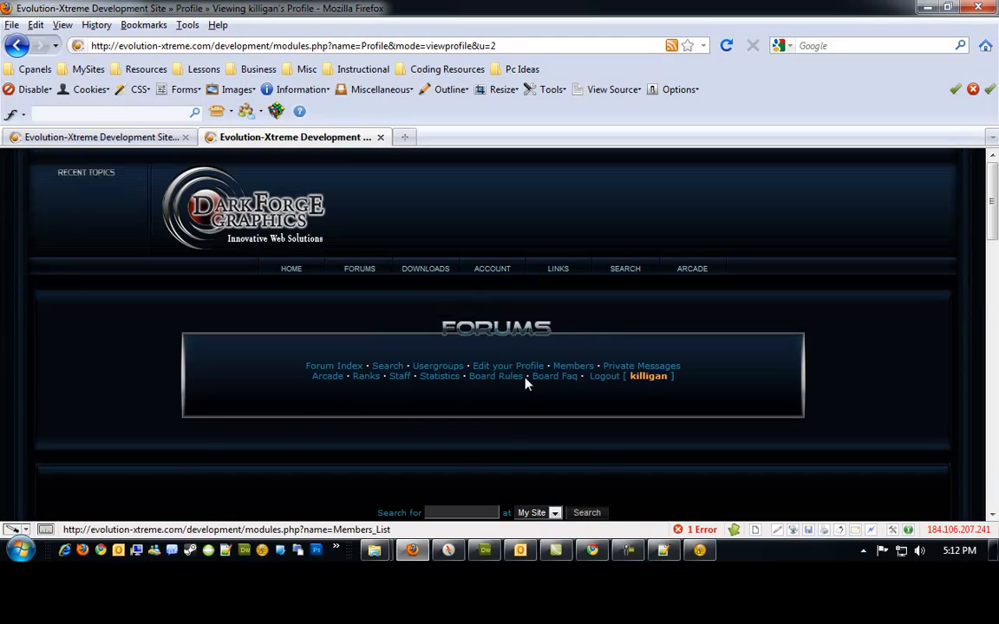
Return to the home page, open the Clear Cookies page and try to delete all of the site's cookies.
scroll(525, 385, "down", 5)
scroll(442, 241, "up", 4)
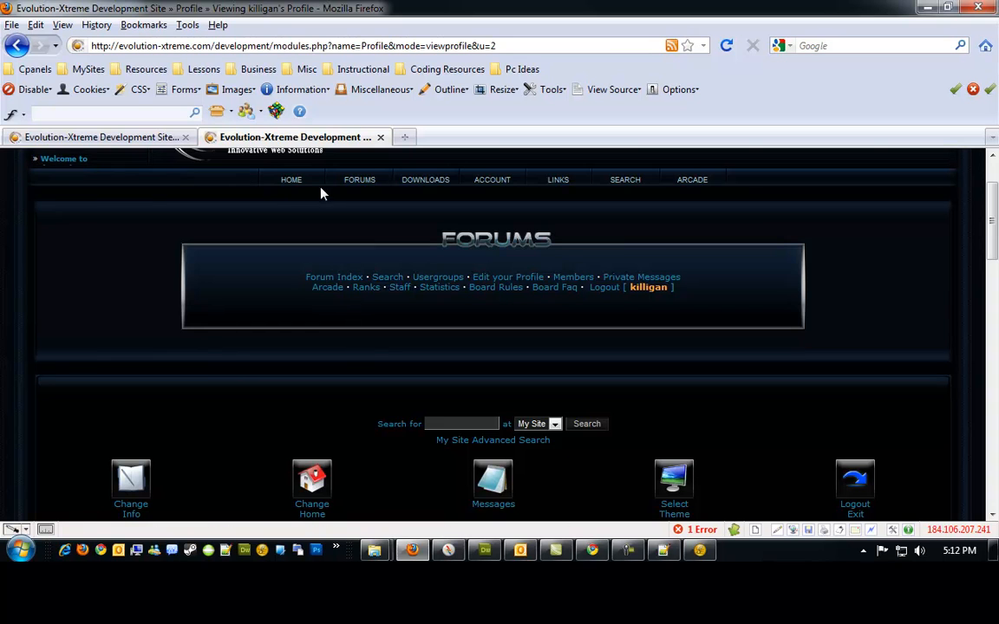
left_click(314, 182)
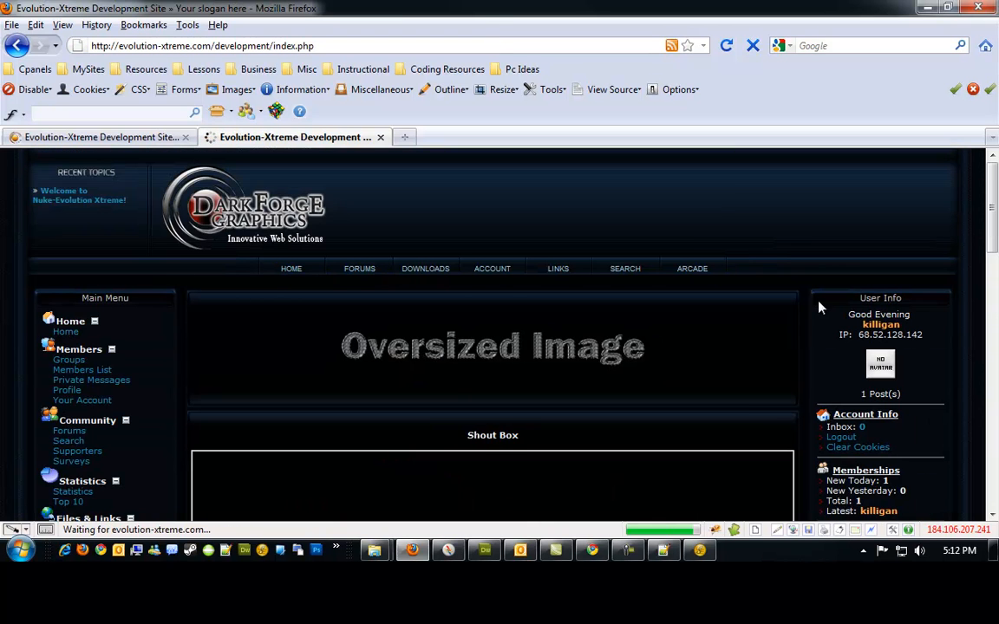
scroll(819, 307, "down", 2)
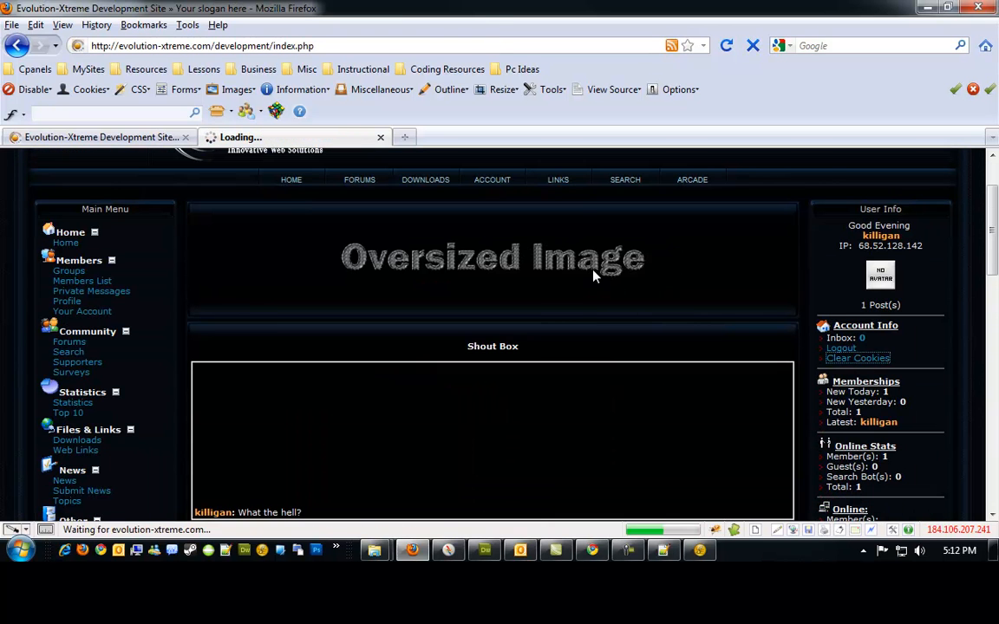
scroll(512, 328, "down", 5)
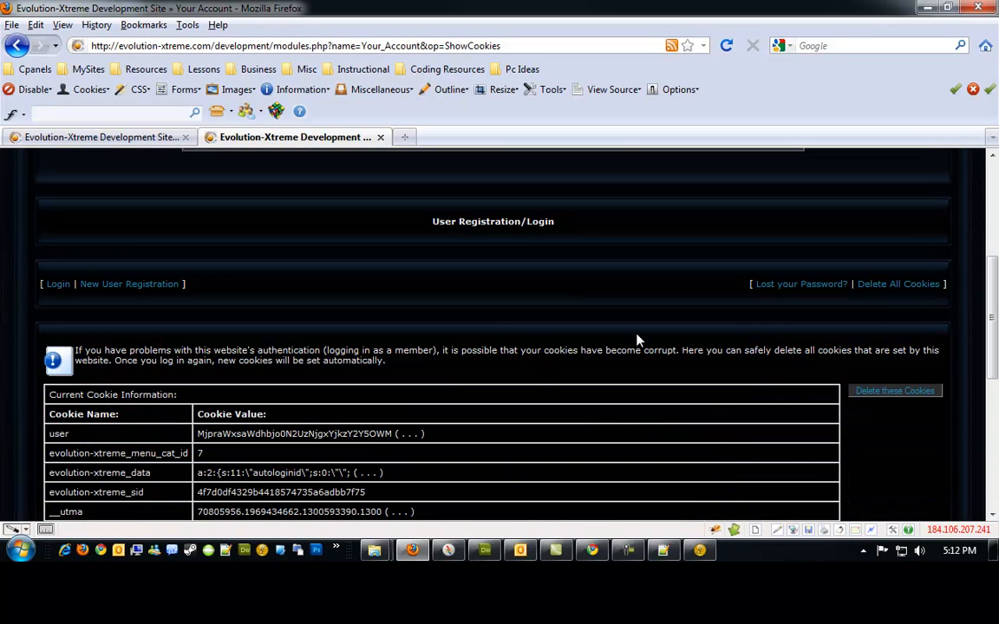
left_click(885, 286)
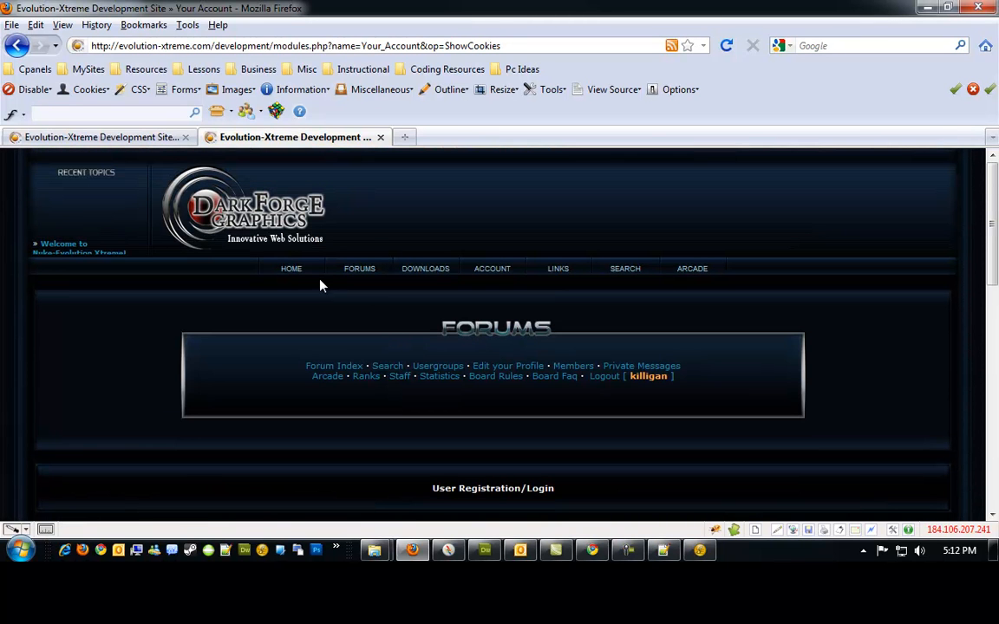
Open evolution-xtreme.com/development/admin.php from the home page address and log in with the prefilled admin credentials.
left_click_drag(313, 46, 276, 49)
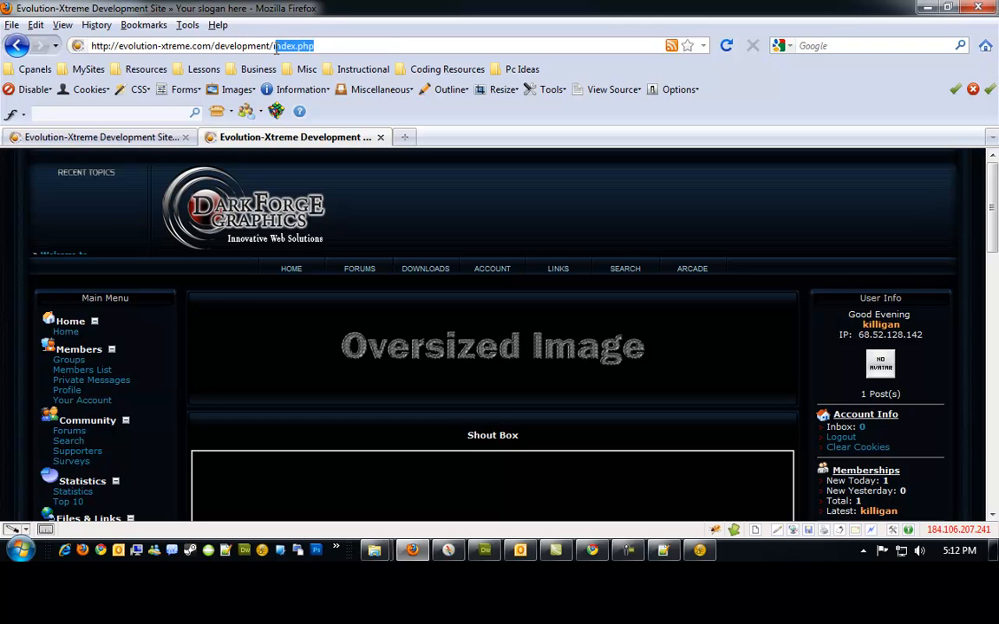
type("admin.php")
key("Return")
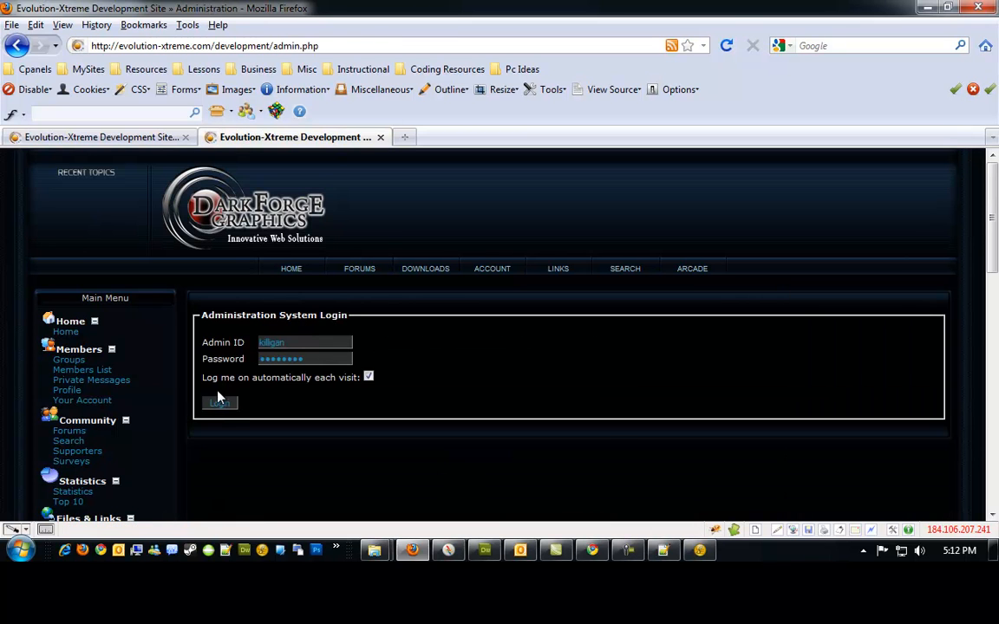
left_click(218, 400)
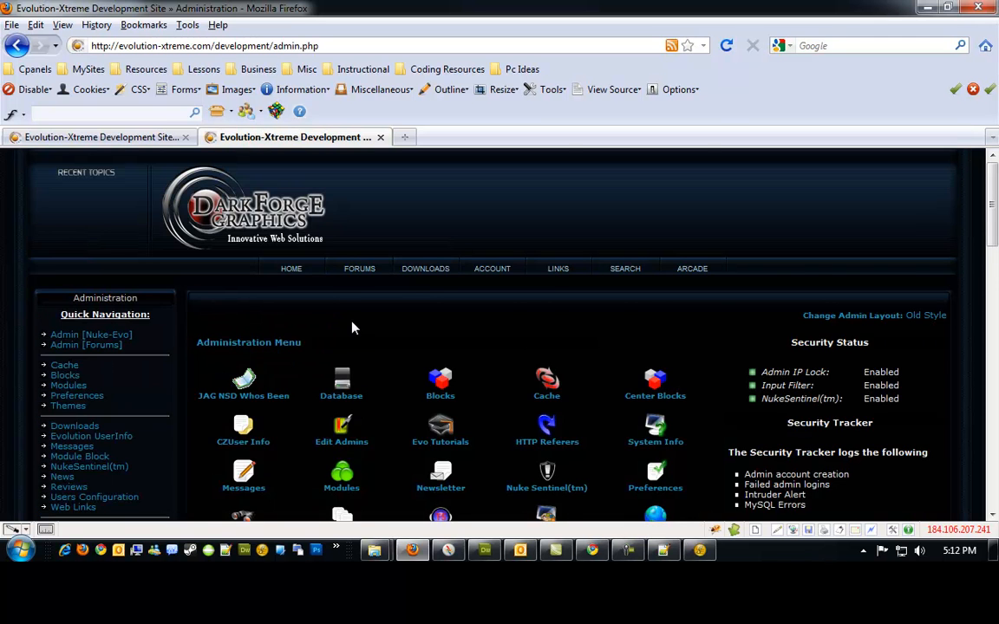
scroll(353, 327, "down", 8)
scroll(353, 327, "down", 4)
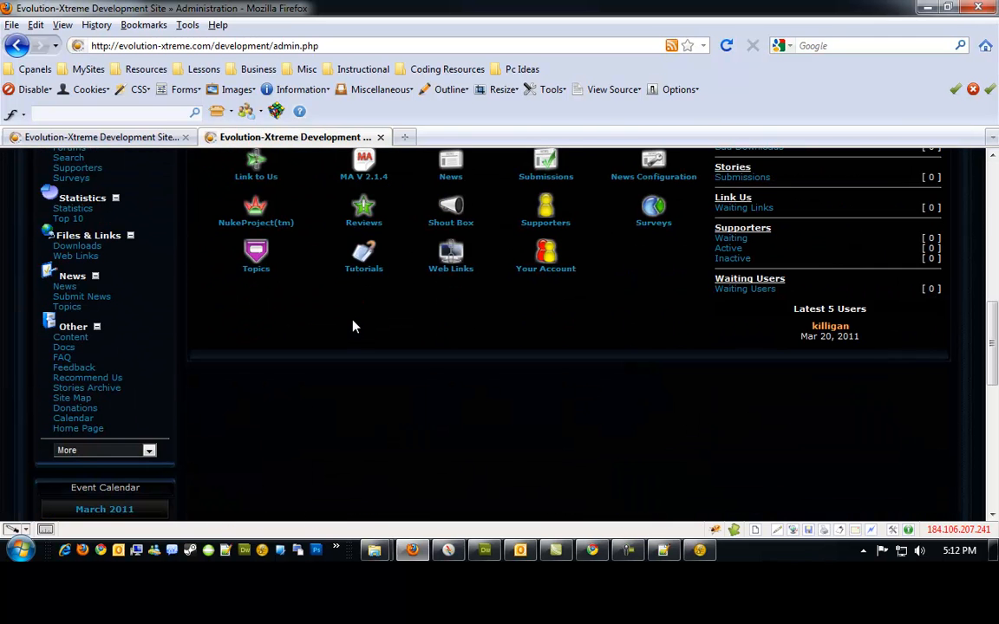
Switch to Chrome and open evolution-xtreme.com/development/admin.php to test the admin protection.
left_click(589, 550)
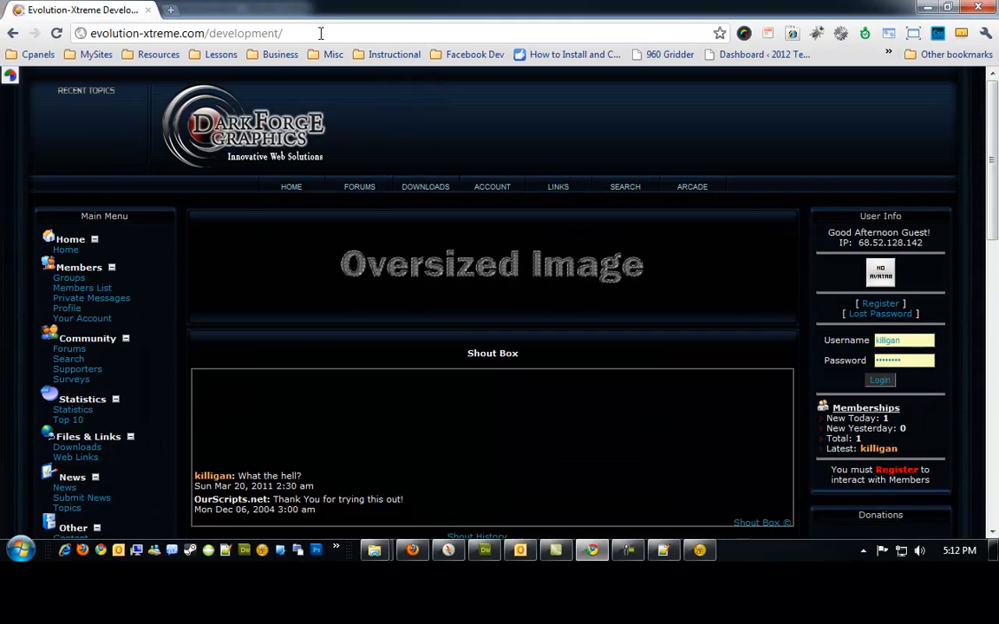
type("admin.")
key("Return")
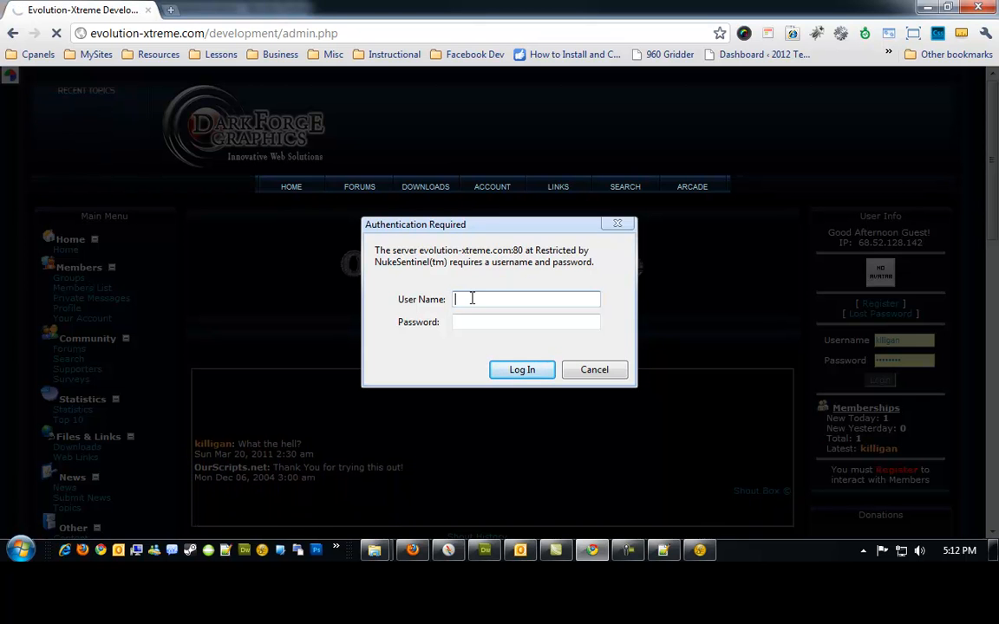
Switch to Outlook, fetch new mail and copy the Auth Password from the "Your Access for Evolution-Xtreme Development Site" message.
left_click(520, 549)
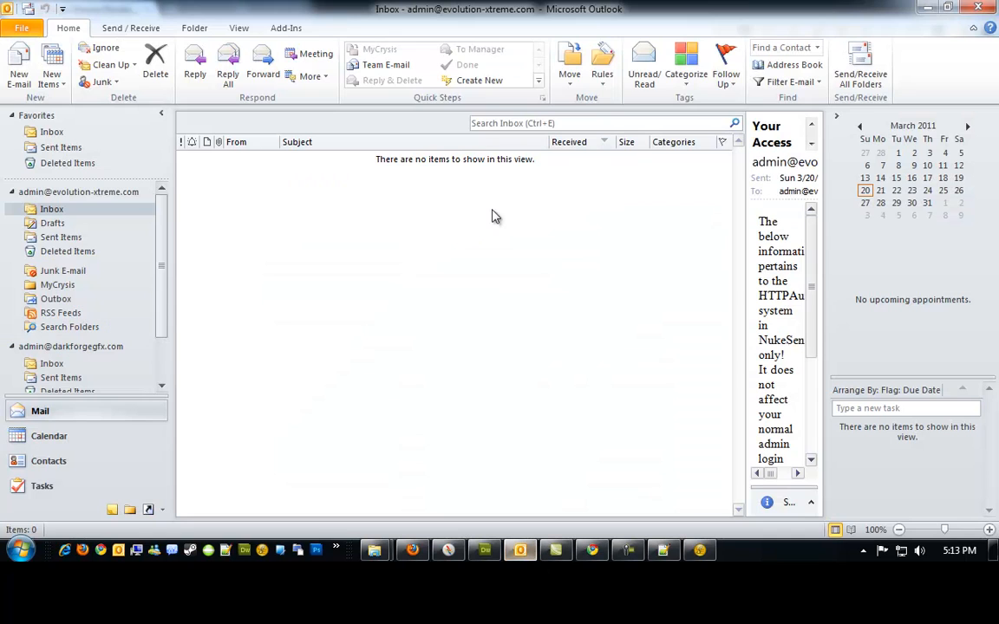
left_click(860, 69)
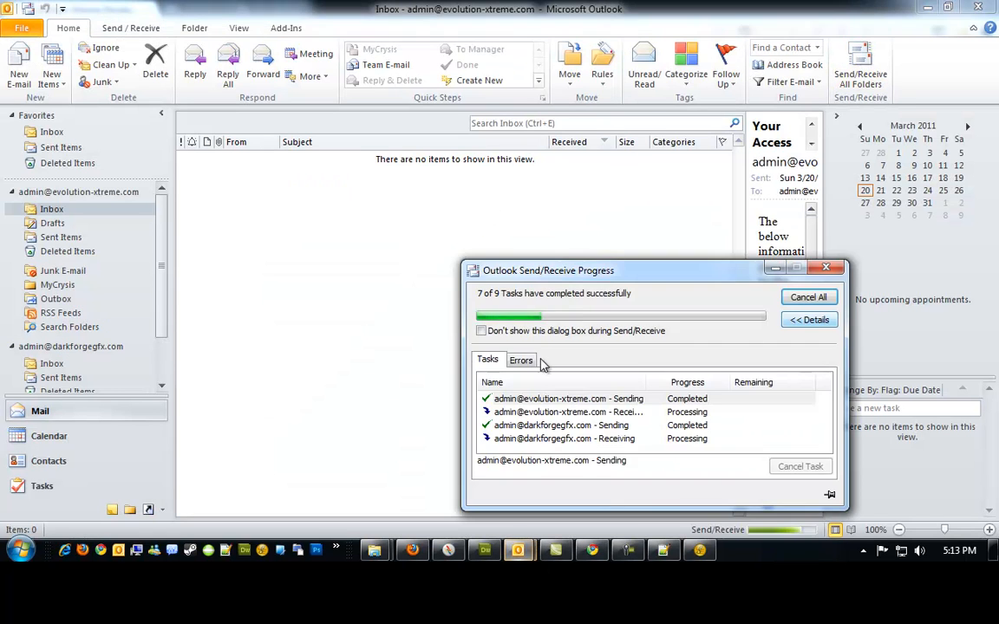
double_click(208, 185)
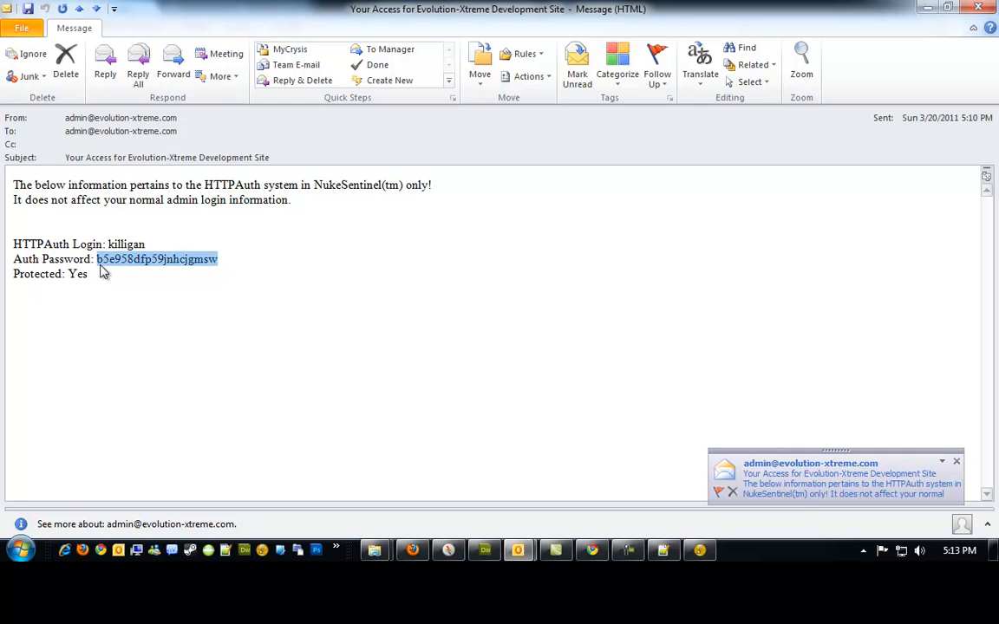
Switch to Chrome, pass the NukeSentinel authentication with the emailed HTTPAuth login and password, and log in to the administration with the prefilled credentials.
left_click(413, 550)
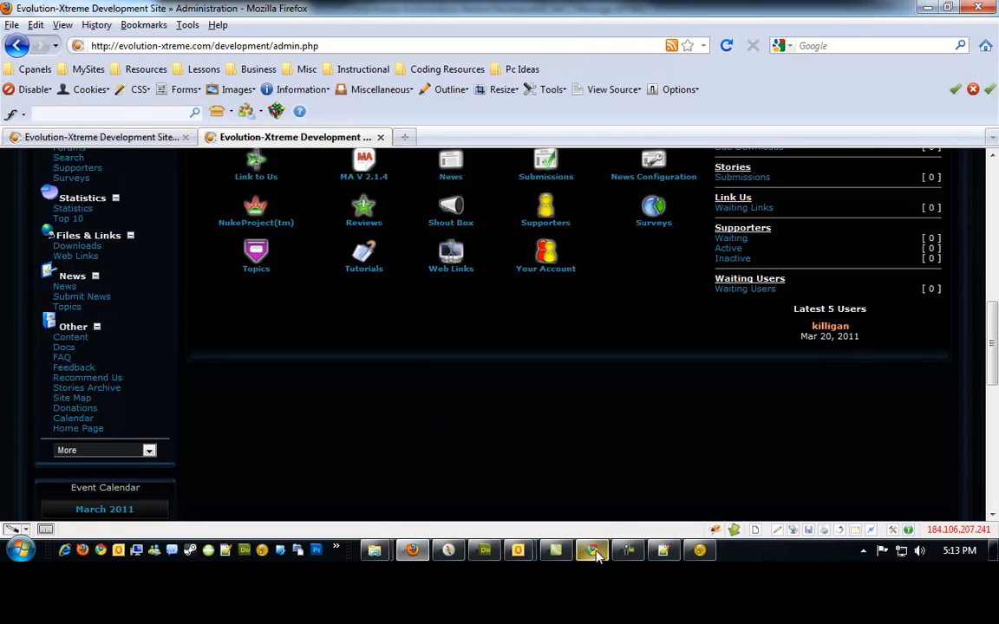
left_click(593, 551)
type("killigan")
key("Tab")
type("******************")
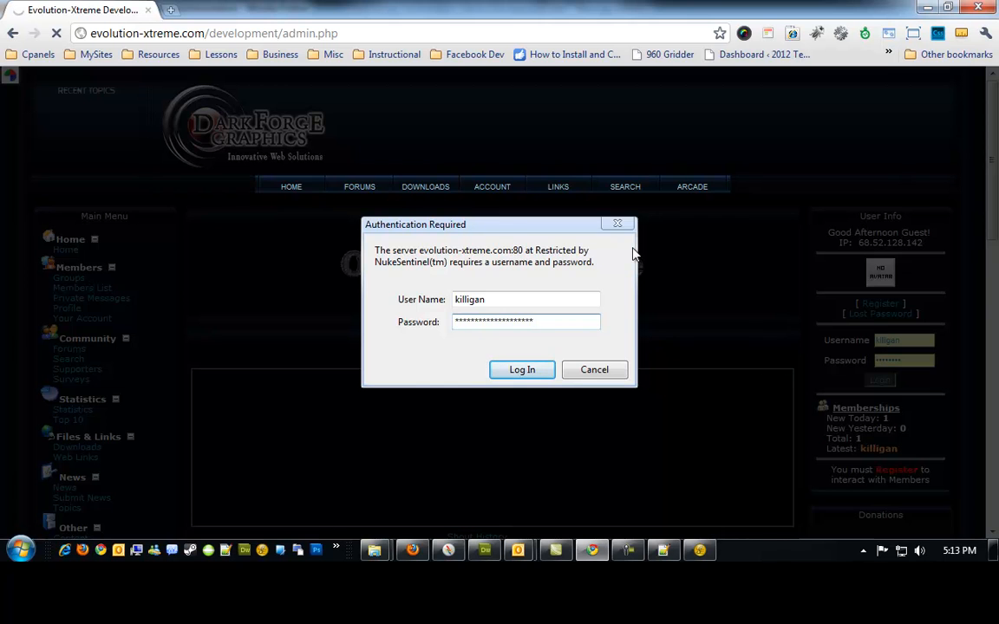
left_click(523, 373)
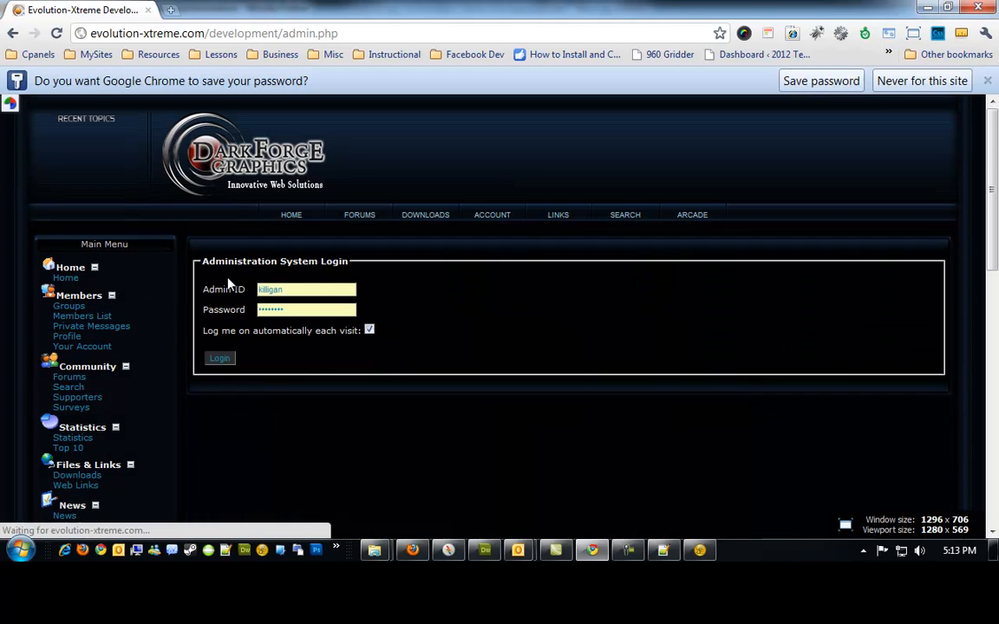
left_click(221, 359)
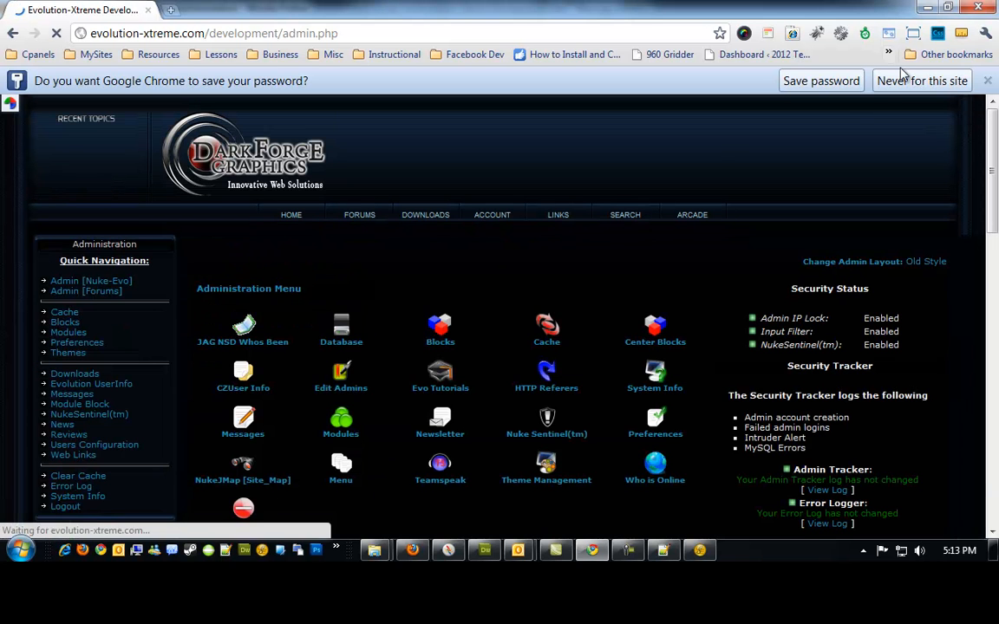
Dismiss the save-password offer and look over the Administration Menu and Modules Administration sections.
left_click(986, 82)
scroll(338, 353, "down", 4)
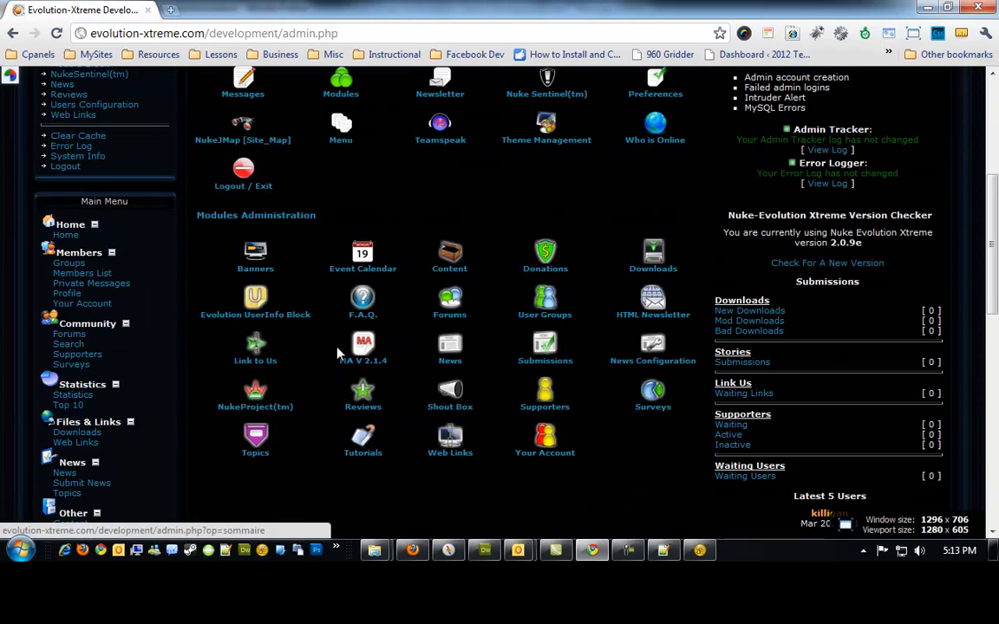
scroll(337, 352, "down", 5)
scroll(342, 355, "up", 9)
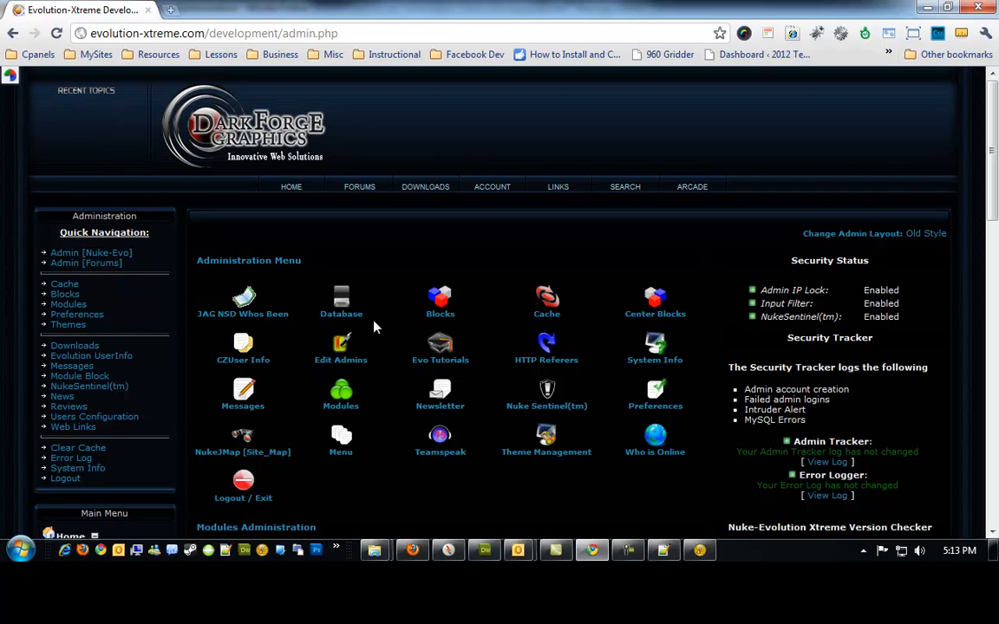
Switch to Firefox, go from the administration page to the development site's home page and close the other site tab.
left_click(413, 549)
scroll(286, 398, "up", 3)
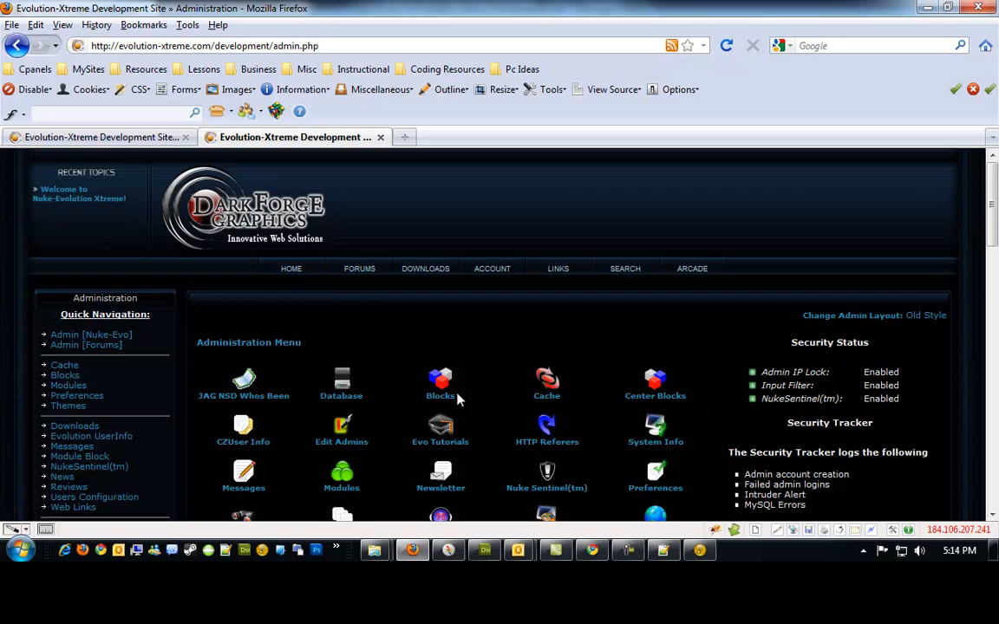
scroll(458, 398, "down", 5)
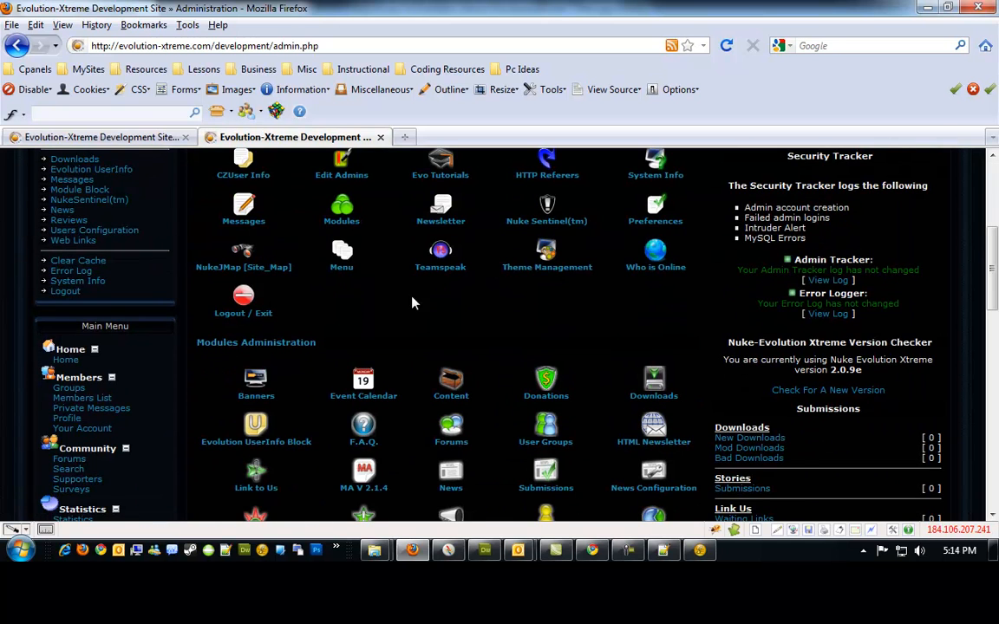
scroll(412, 302, "up", 5)
left_click(292, 269)
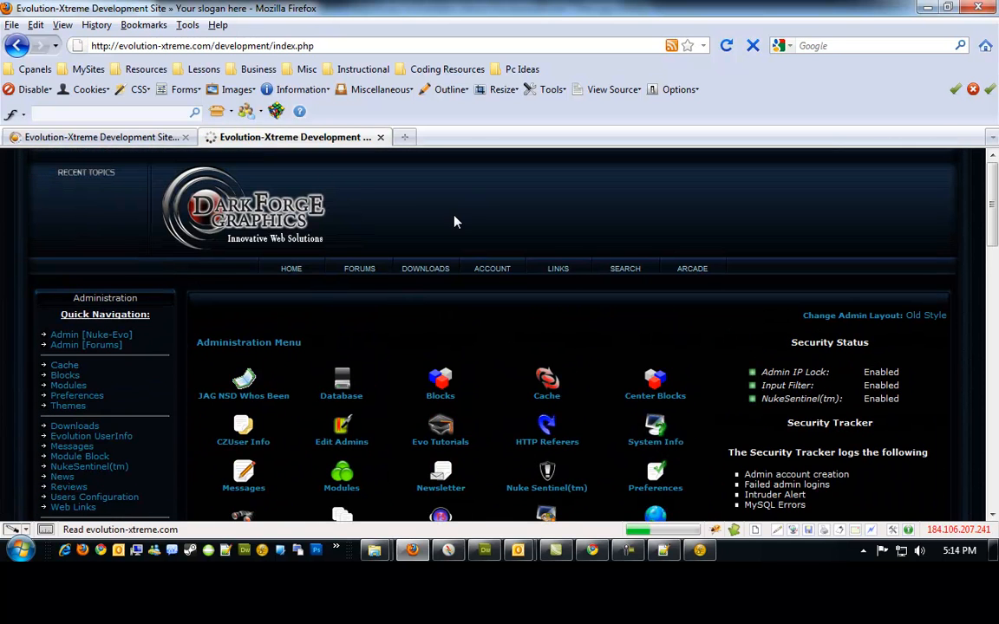
left_click(185, 137)
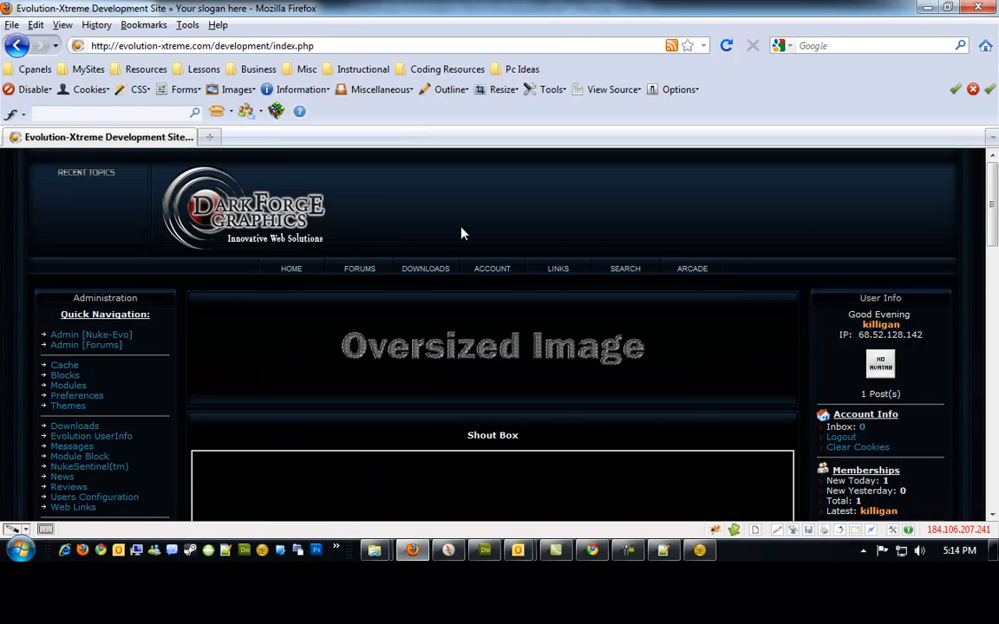
scroll(459, 230, "down", 5)
scroll(455, 224, "up", 5)
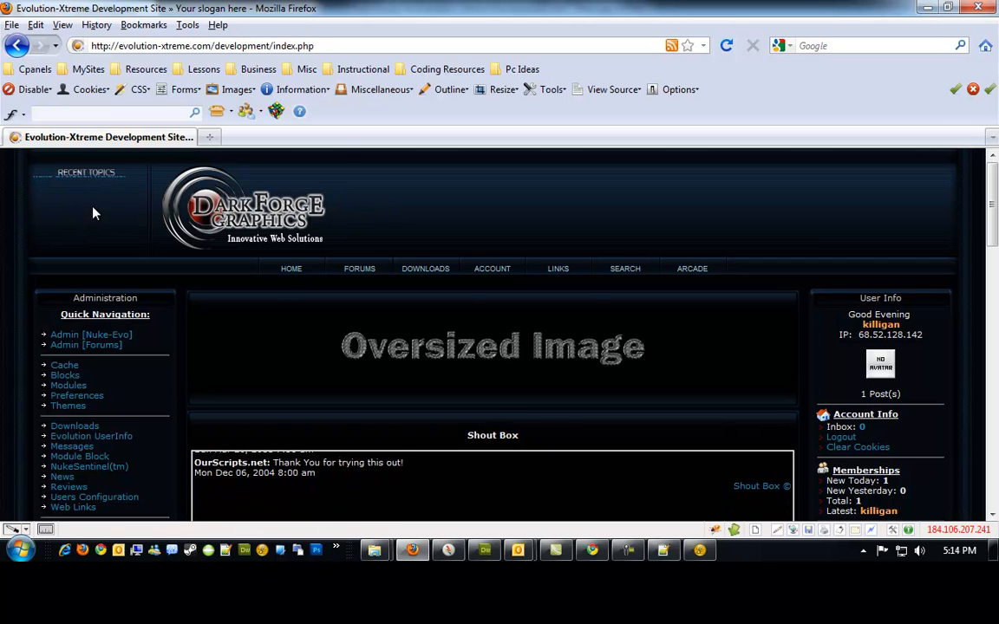
Open hidemyass.com in a new tab and find its free proxy form.
double_click(346, 139)
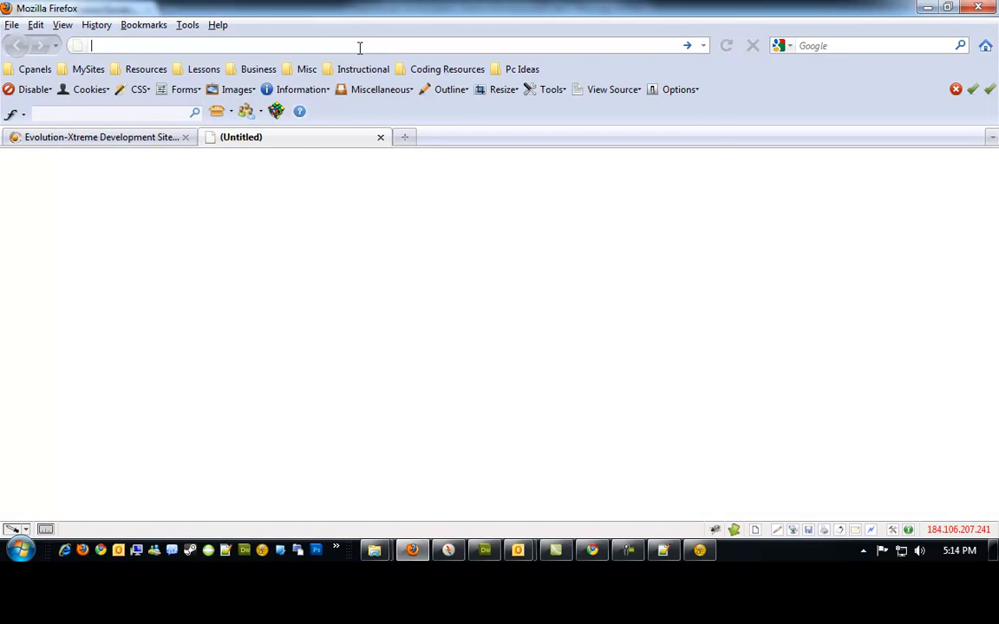
type("hidemyass.com")
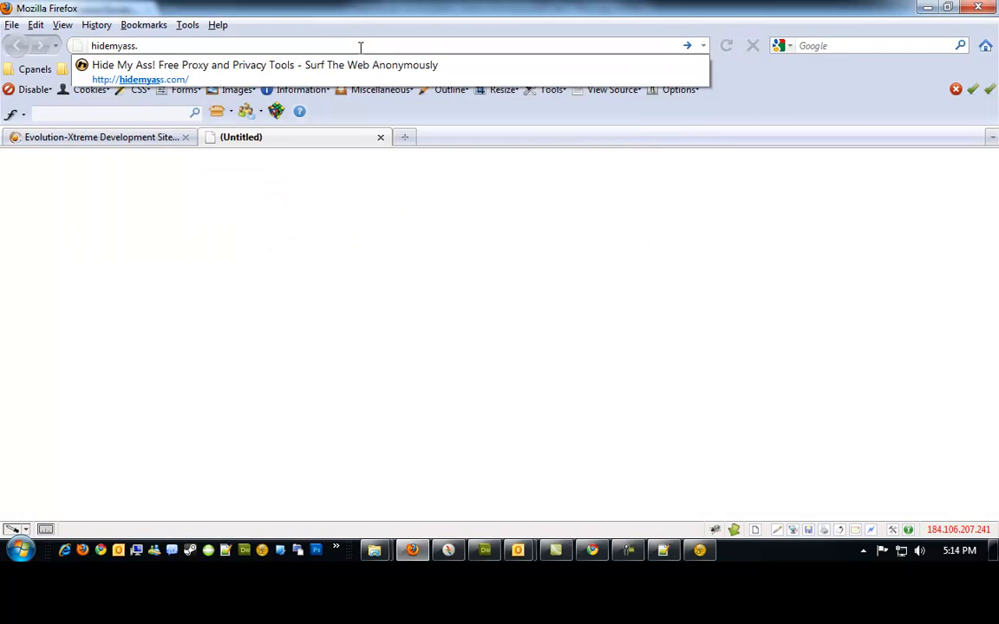
key("Return")
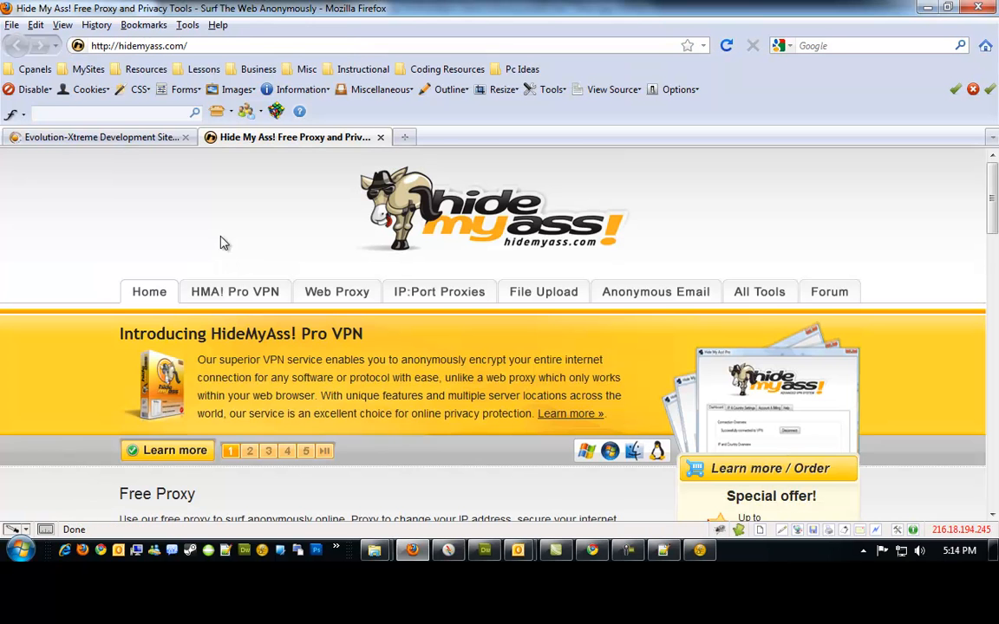
scroll(220, 243, "down", 5)
key("ctrl+Tab")
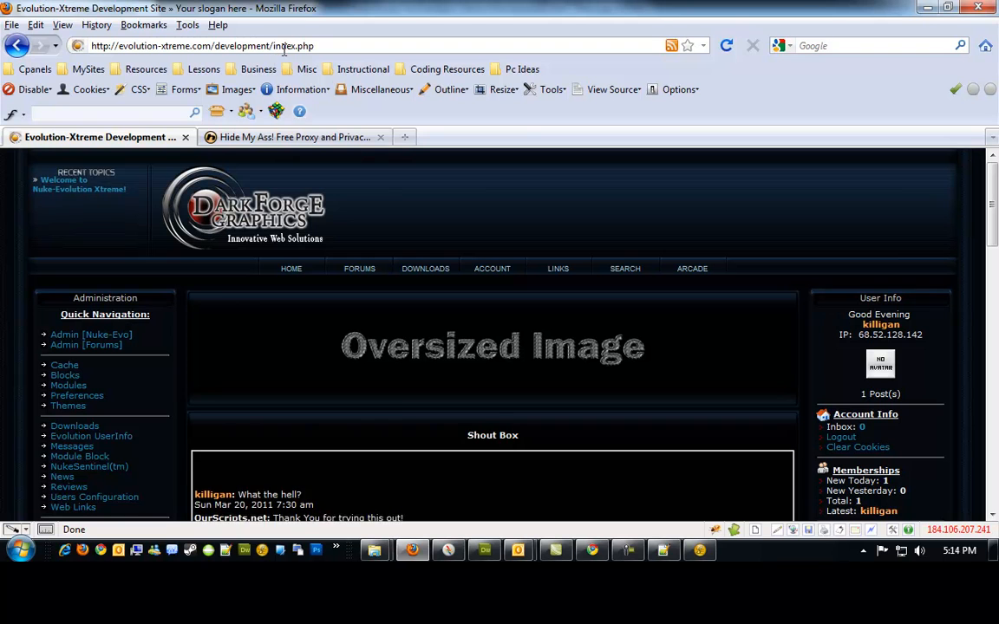
left_click_drag(274, 46, 90, 51)
key("ctrl+c")
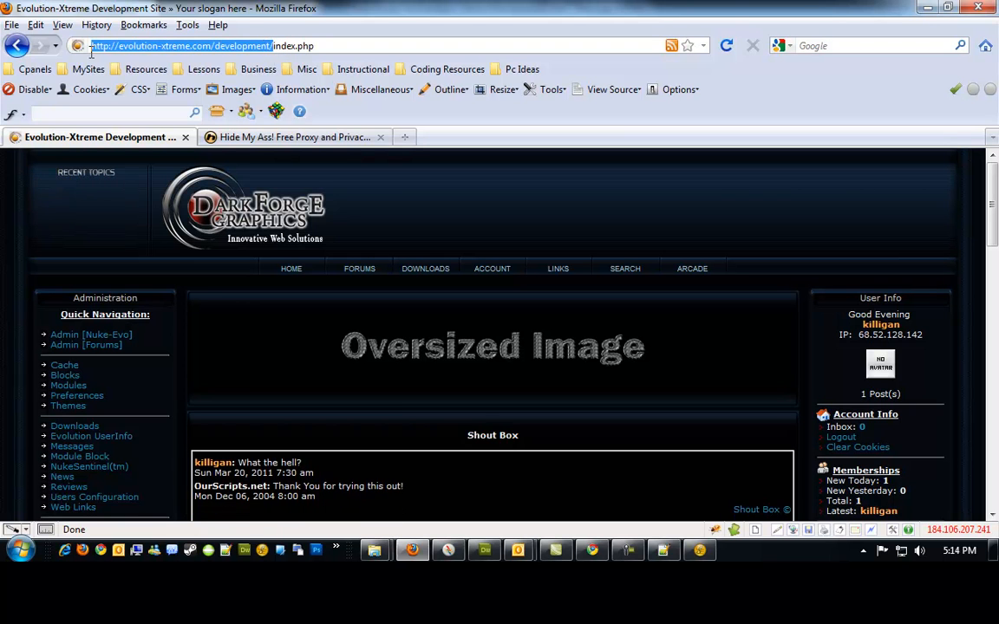
left_click(233, 136)
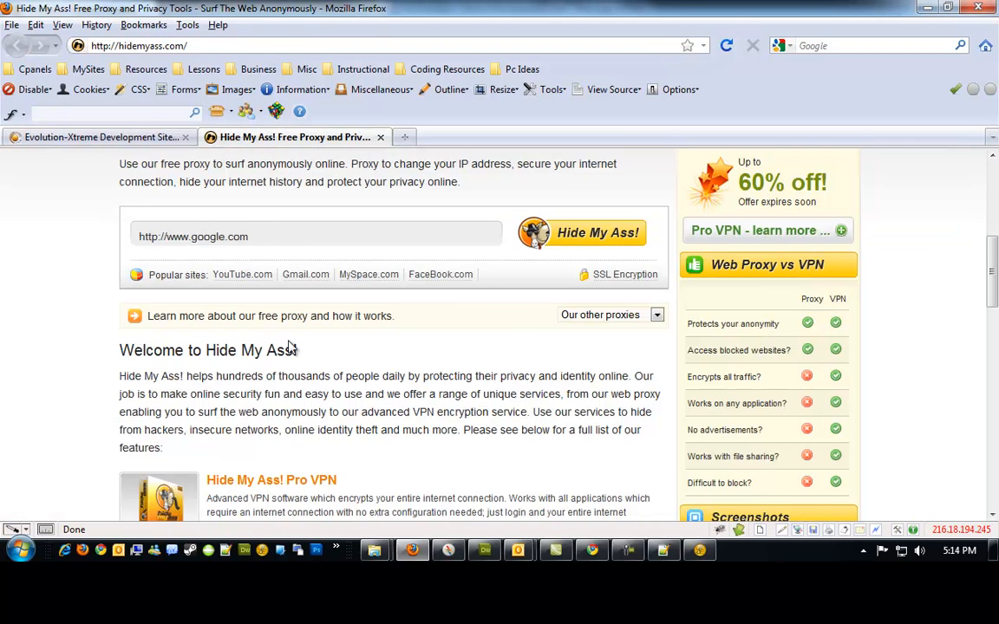
left_click_drag(275, 236, 72, 234)
key("ctrl+v")
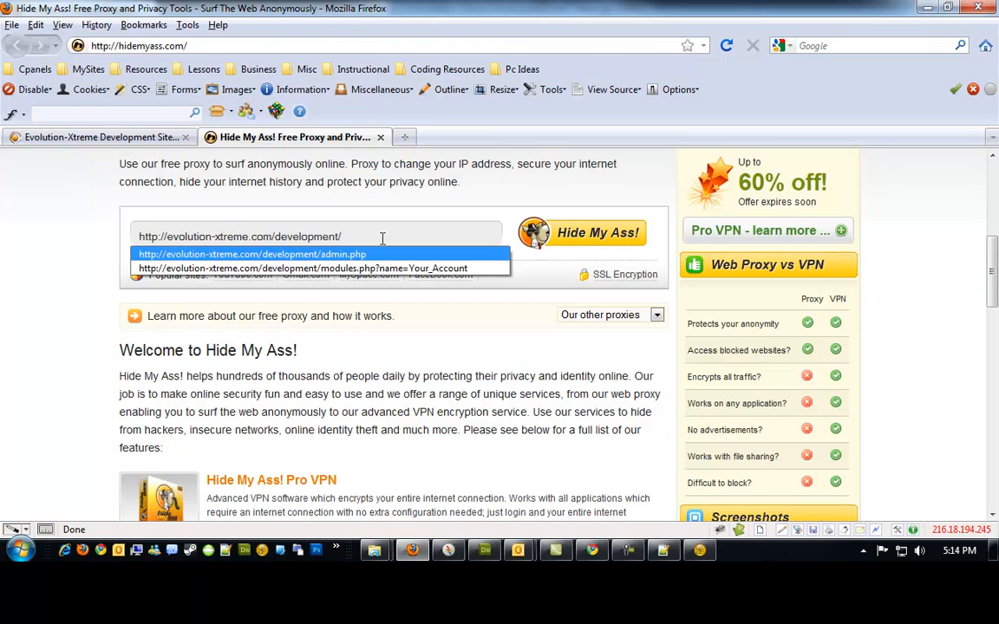
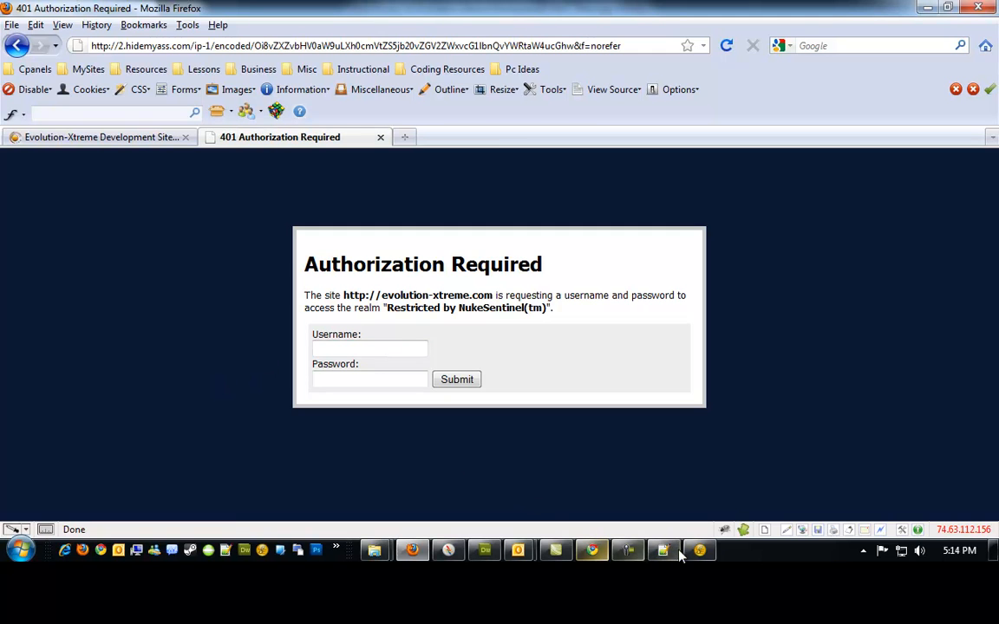
Check the emailed HTTPAuth details in Outlook, return to Firefox and fill in the username and Auth Password on the proxied authorization form.
mouse_move(526, 555)
left_click(584, 486)
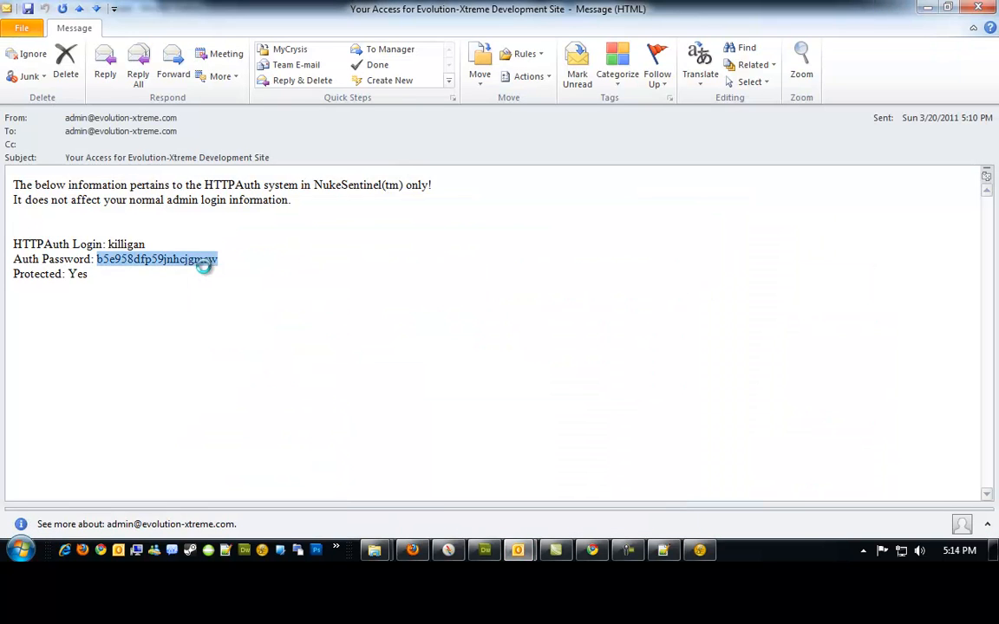
left_click(413, 550)
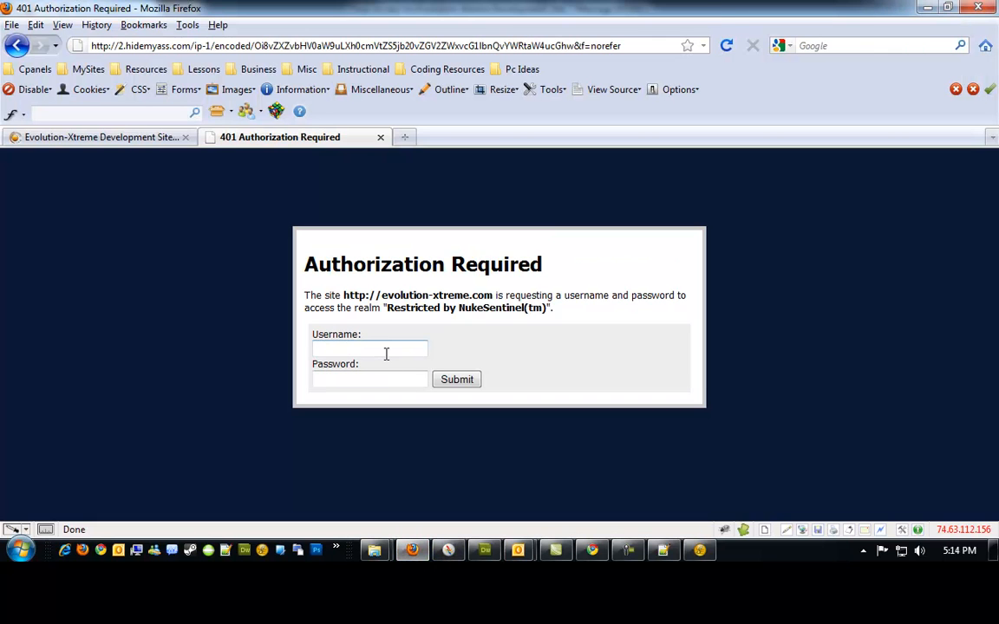
type("killigan")
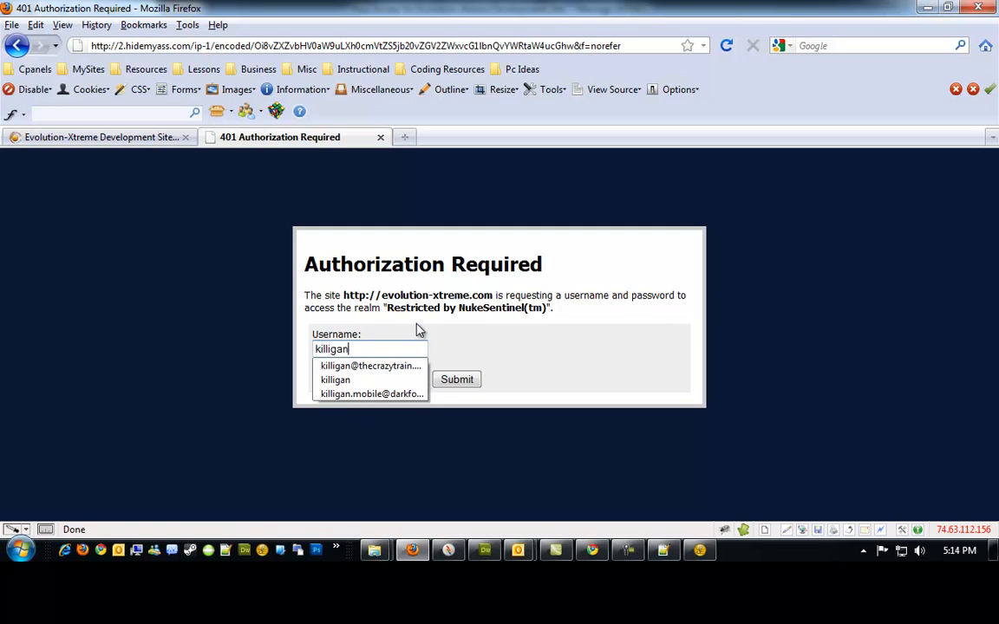
key("Tab")
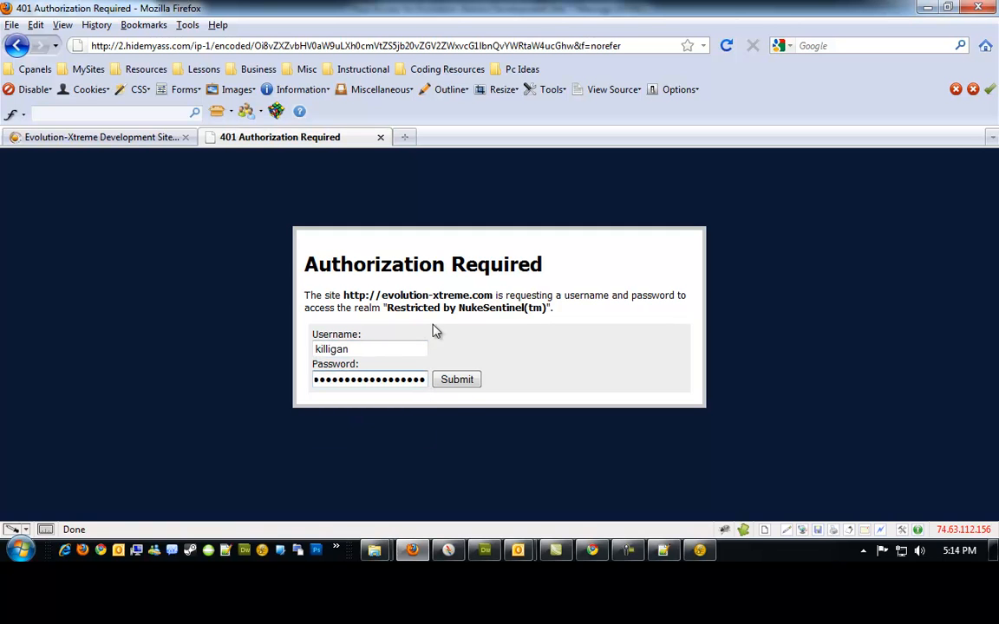
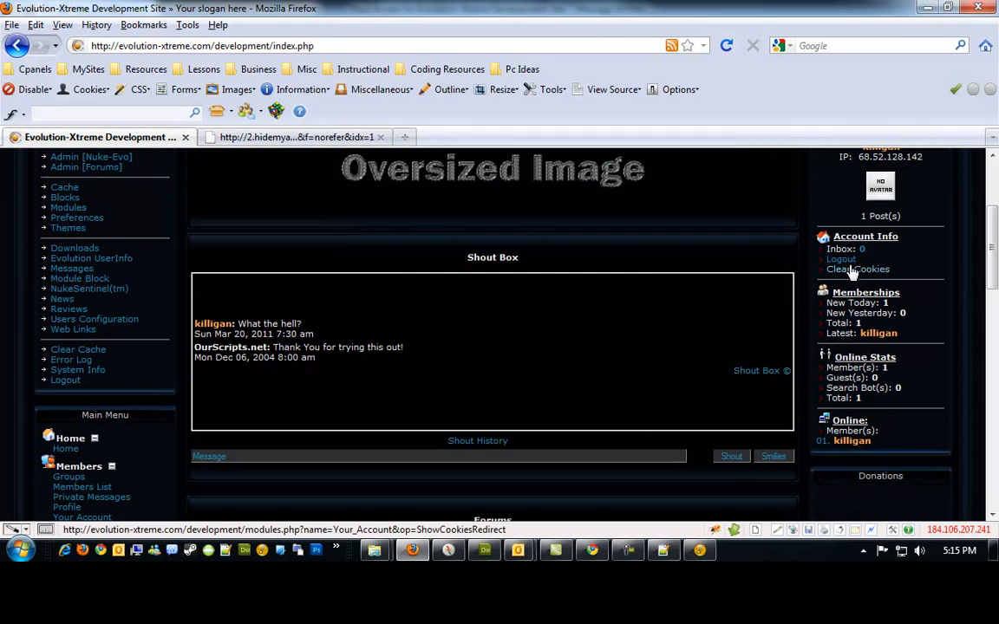
Log out of the site's user account and try to log in through the proxied Your Account page with the nickname and account password.
left_click(849, 265)
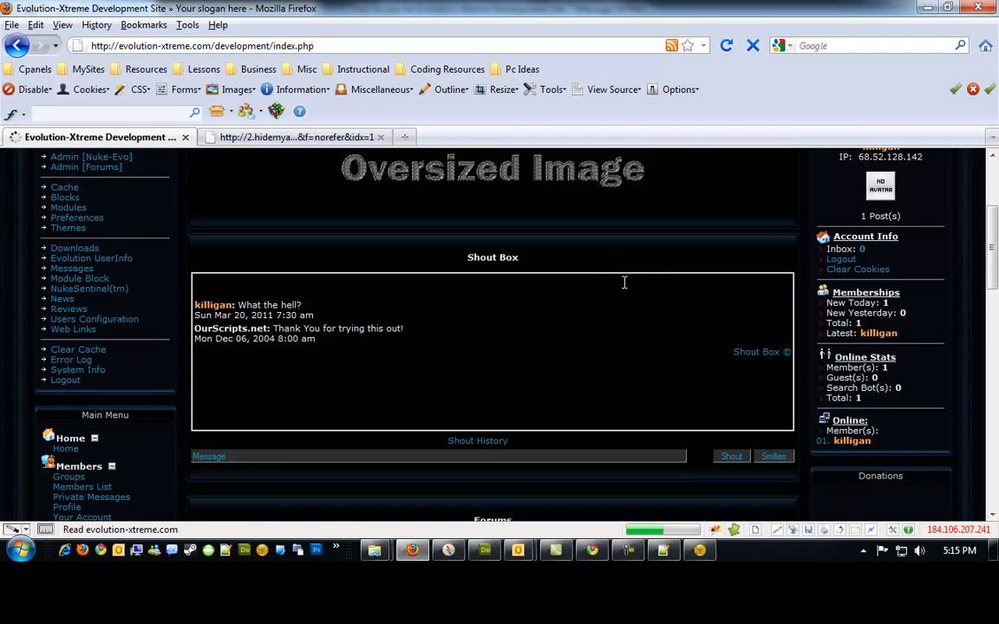
scroll(717, 368, "down", 2)
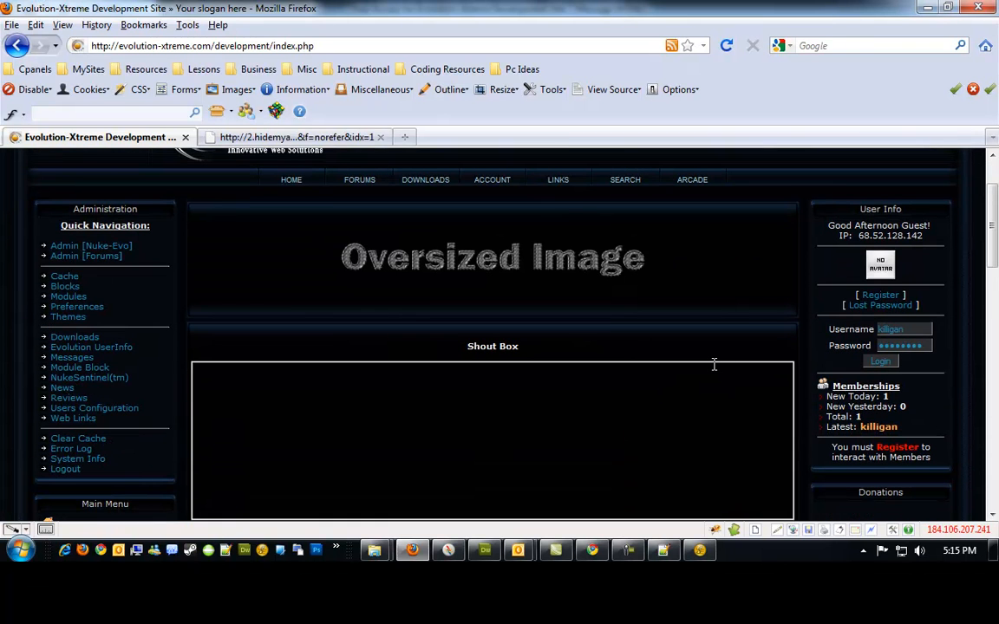
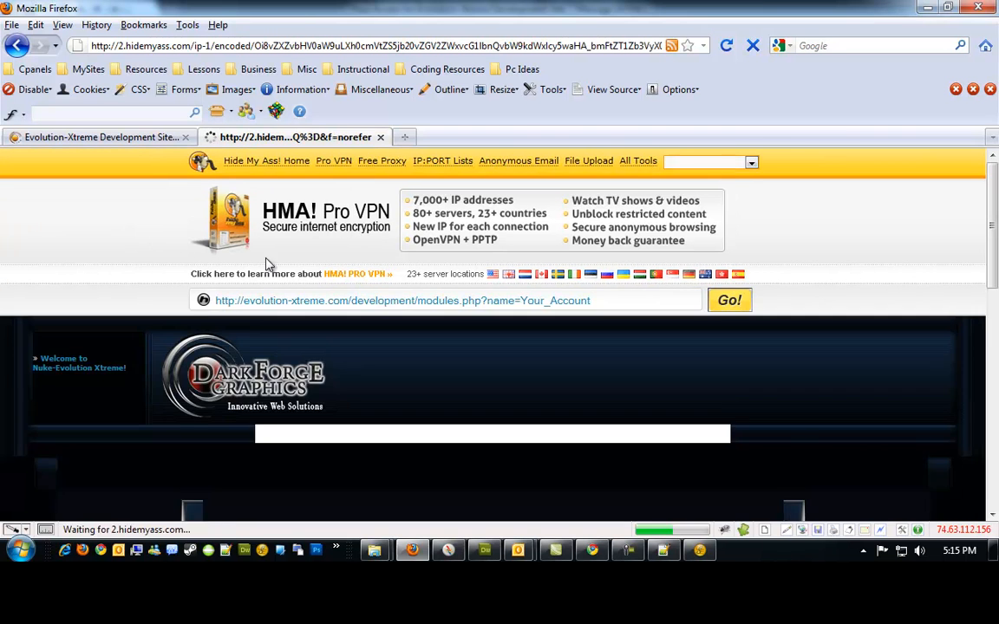
scroll(235, 314, "down", 8)
left_click(147, 428)
type("kil")
key("Down")
key("Return")
key("Tab")
type("••••••")
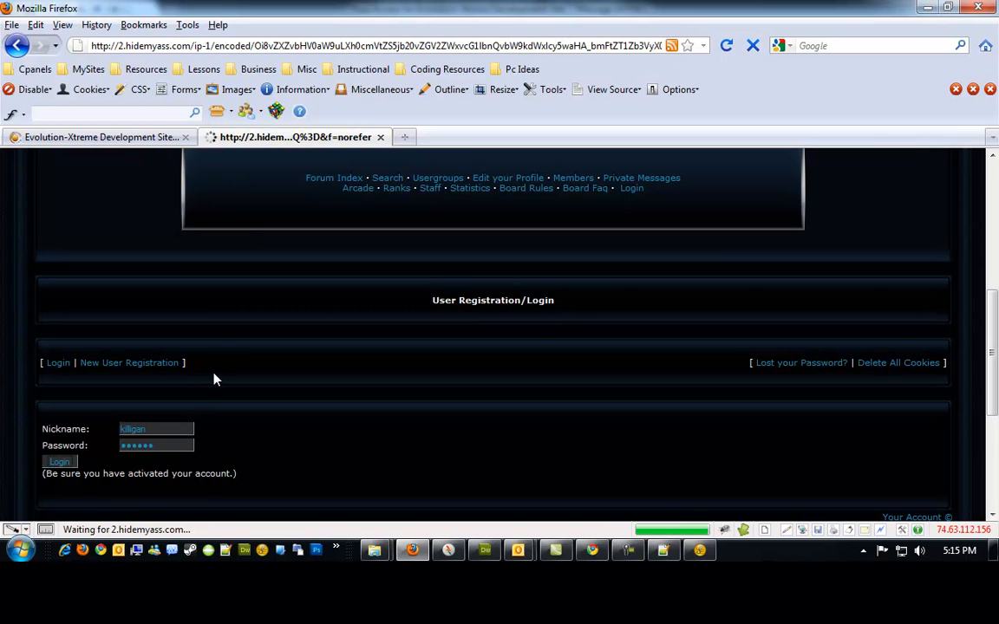
key("Return")
scroll(246, 390, "down", 5)
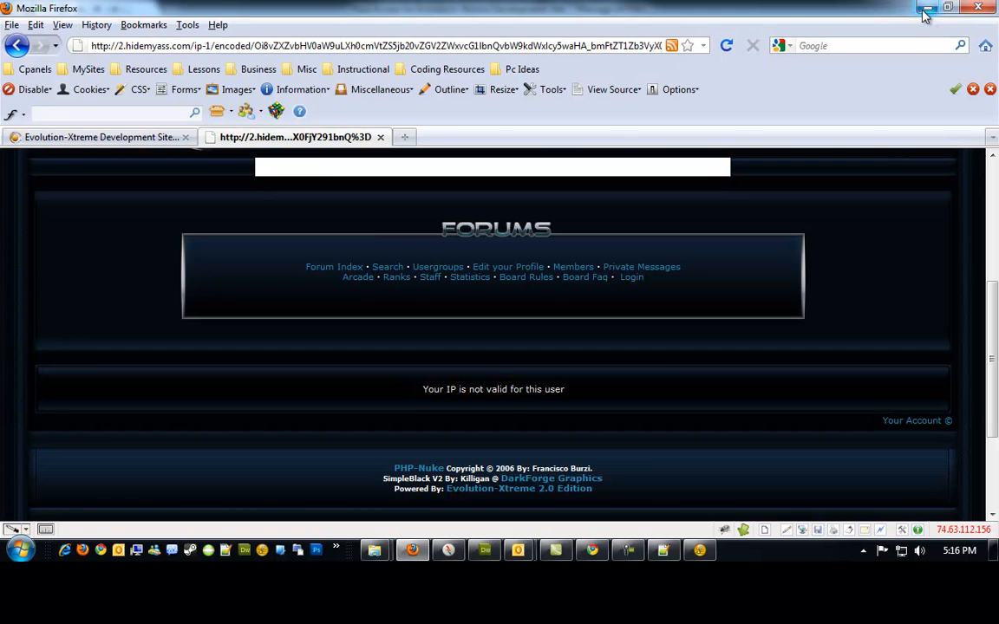
Close the proxy tab and the opened Outlook access message.
left_click(380, 137)
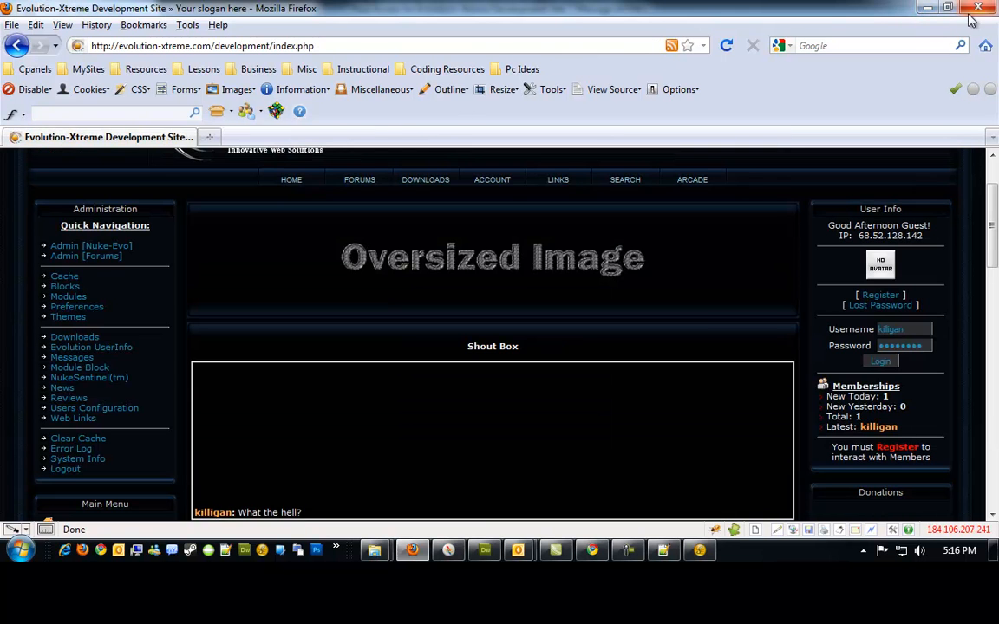
left_click(976, 9)
key("Escape")
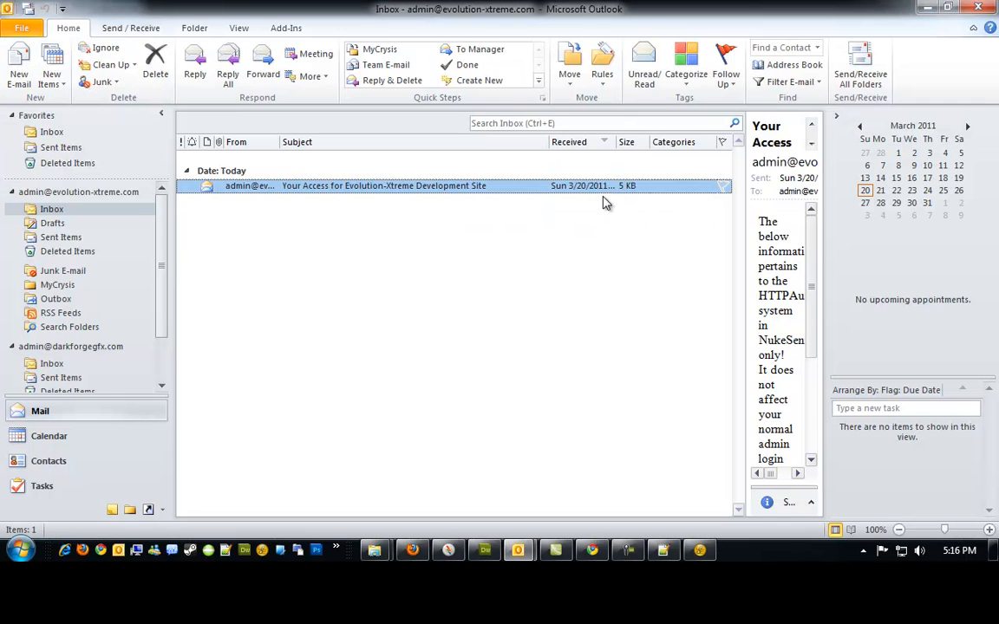
Switch to WS_FTP, locate ips.php in /public_html/development and open the local ScreenCasts copy of ips.php in Notepad++.
key("alt+Tab")
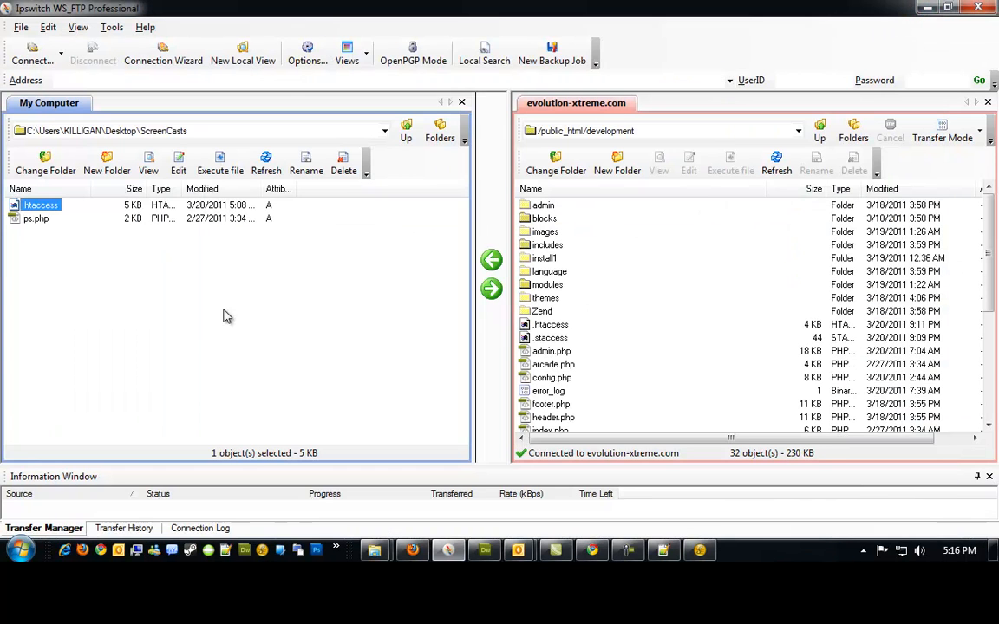
left_click(32, 220, "shift")
left_click(619, 352)
scroll(620, 352, "down", 1)
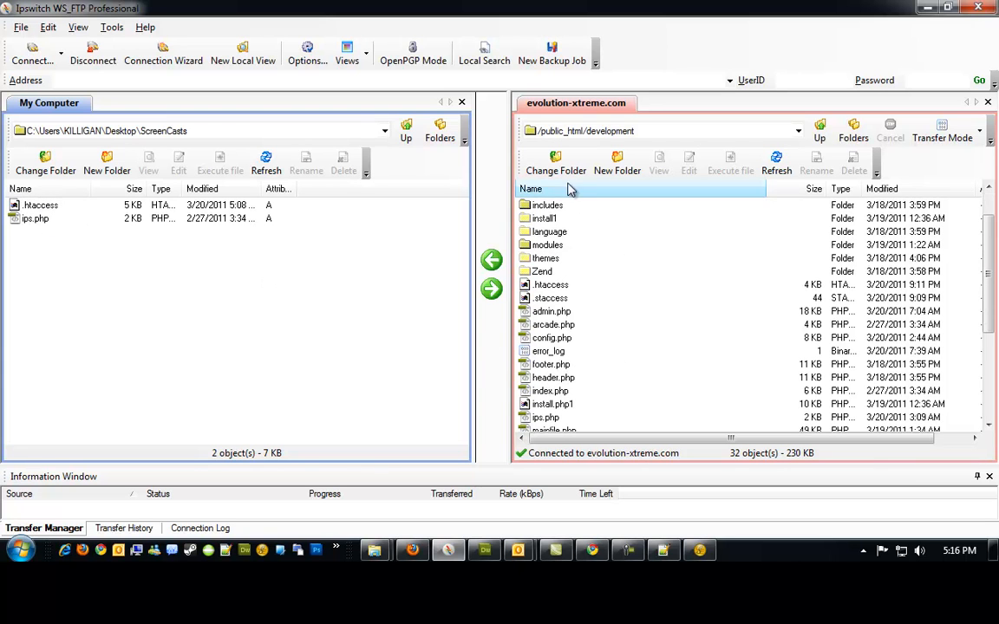
scroll(613, 292, "down", 1)
scroll(614, 292, "down", 1)
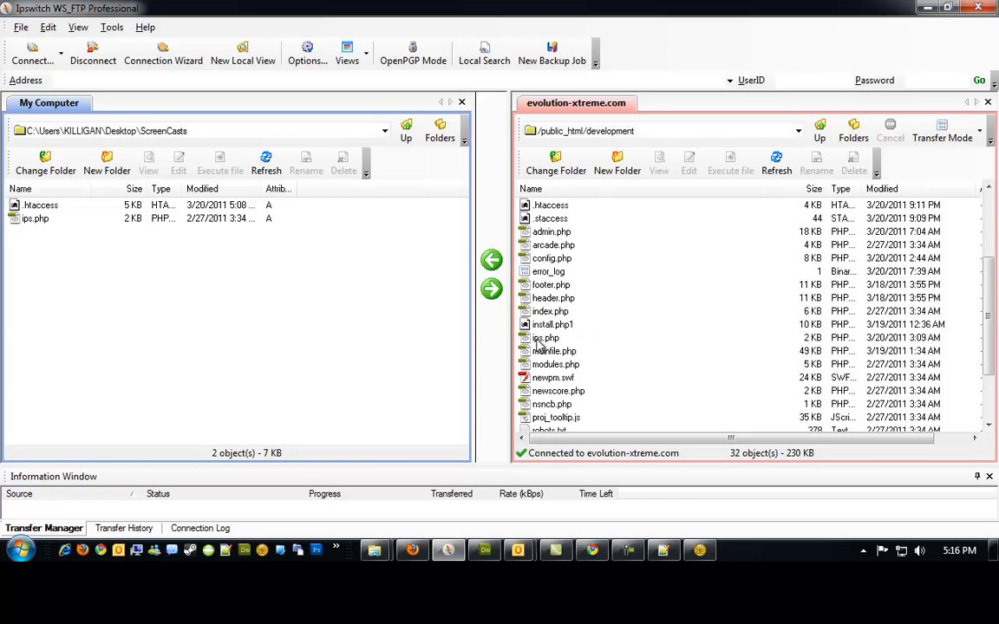
right_click(32, 223)
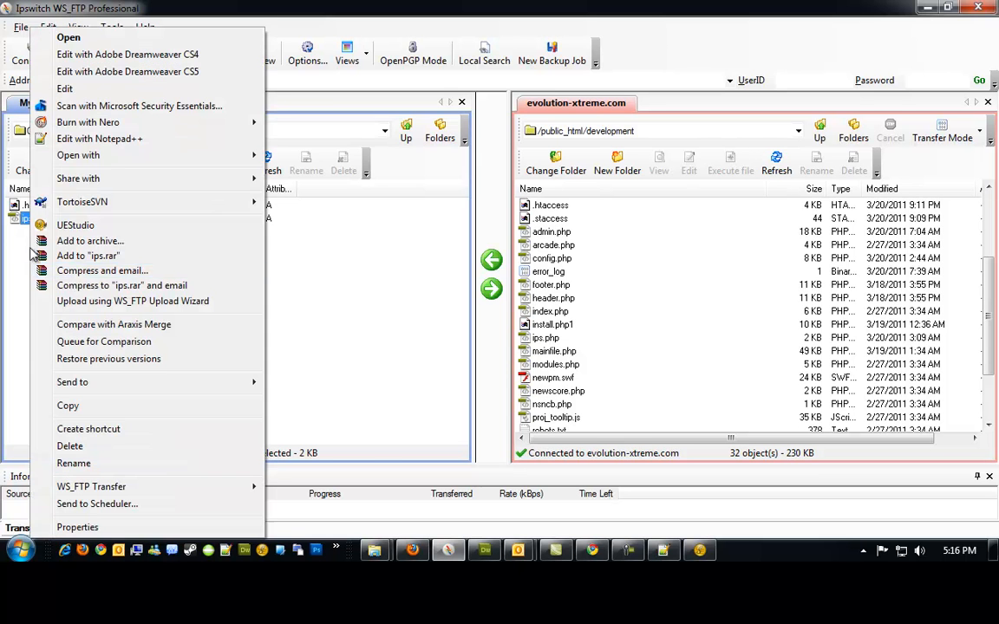
left_click(120, 136)
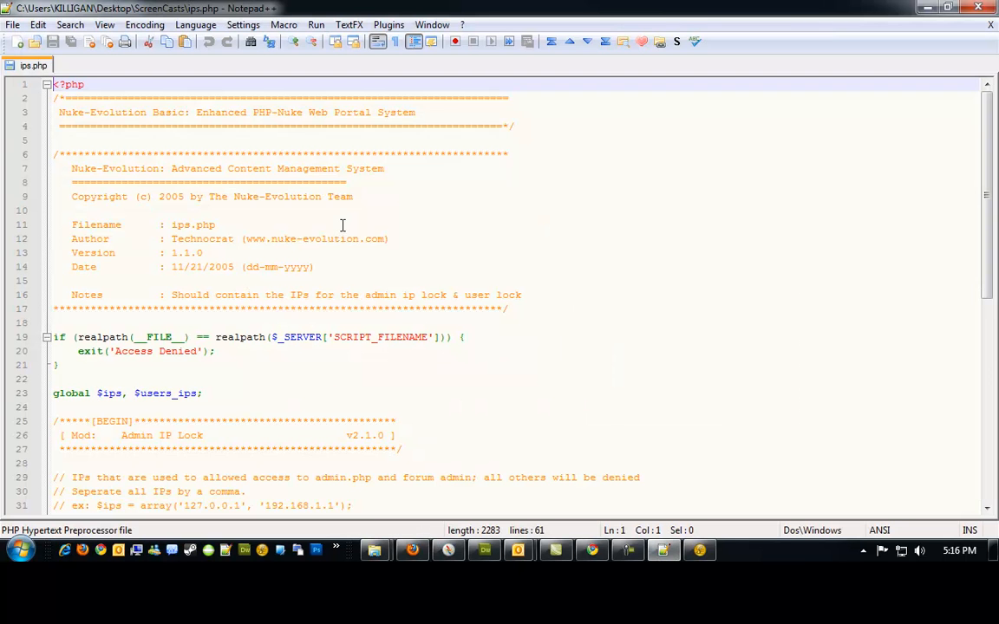
Review ips.php and uncomment the $ips = array('xxx.xxx.xxx.xxx'); line in the Admin IP Lock section.
scroll(328, 227, "down", 4)
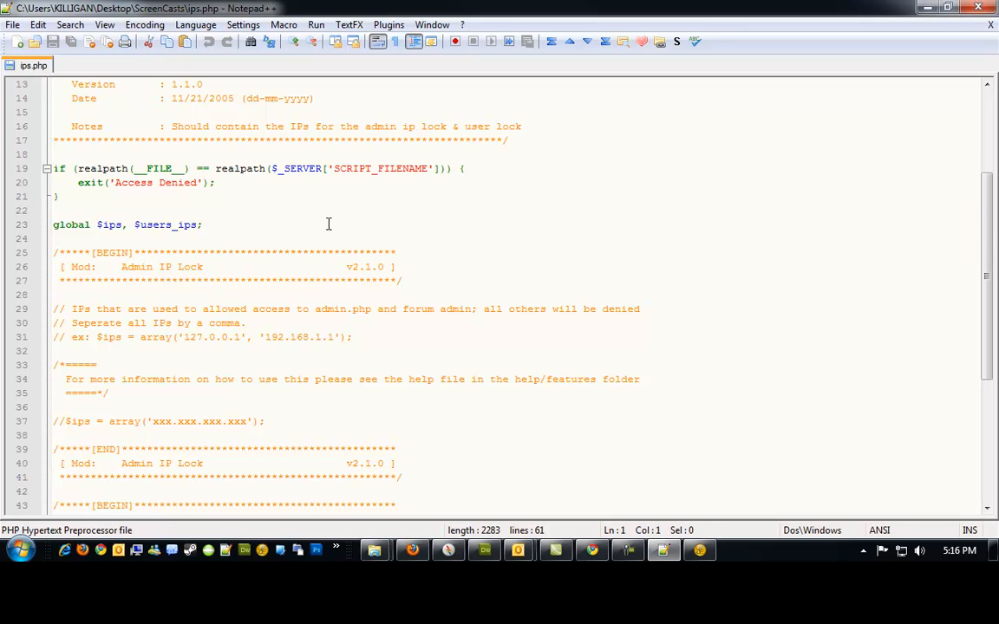
scroll(254, 233, "down", 6)
scroll(254, 234, "up", 6)
scroll(183, 359, "down", 2)
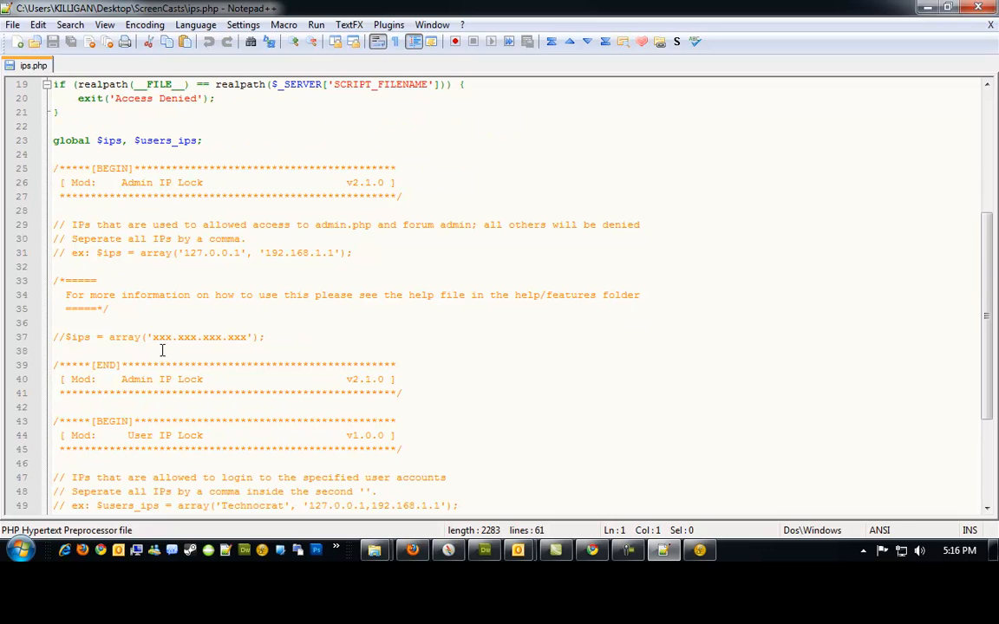
left_click(72, 337)
key("BackSpace")
key("BackSpace")
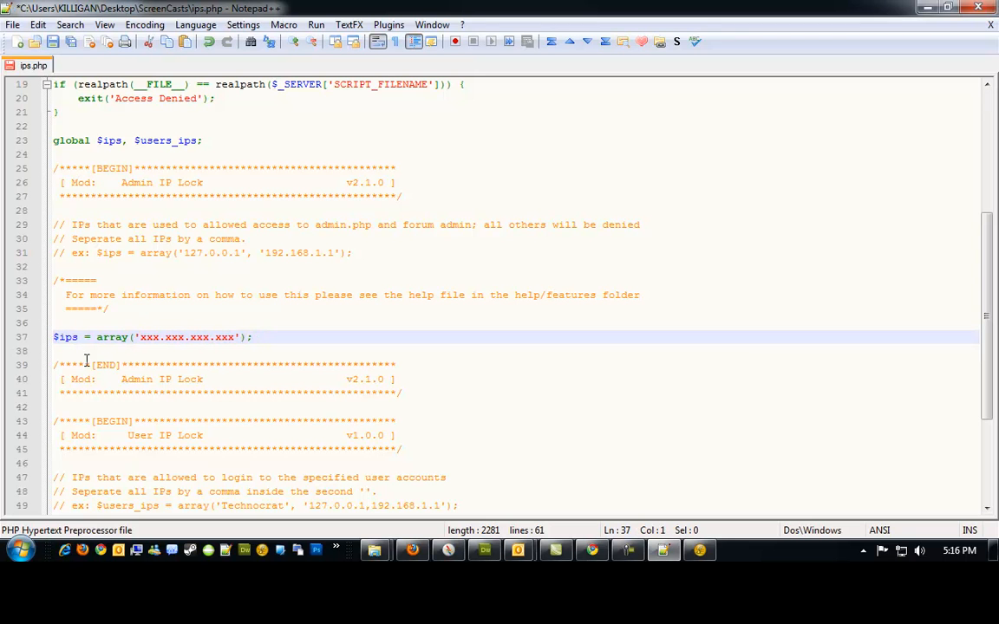
Add '000.111.222.333' as a second address in the $ips array on line 37 and comment that line out with //.
left_click_drag(235, 336, 141, 343)
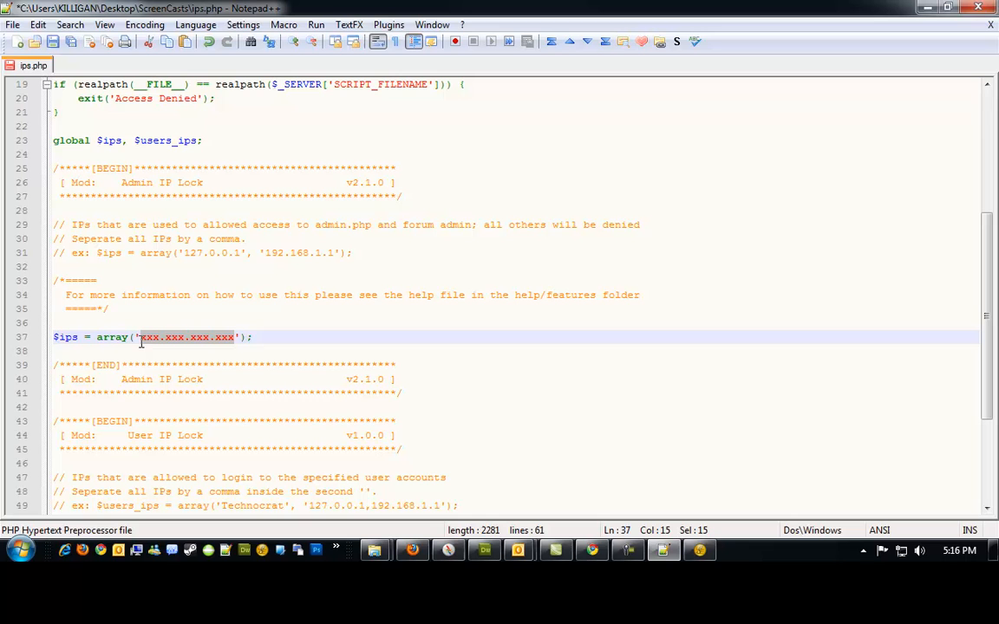
left_click(241, 336)
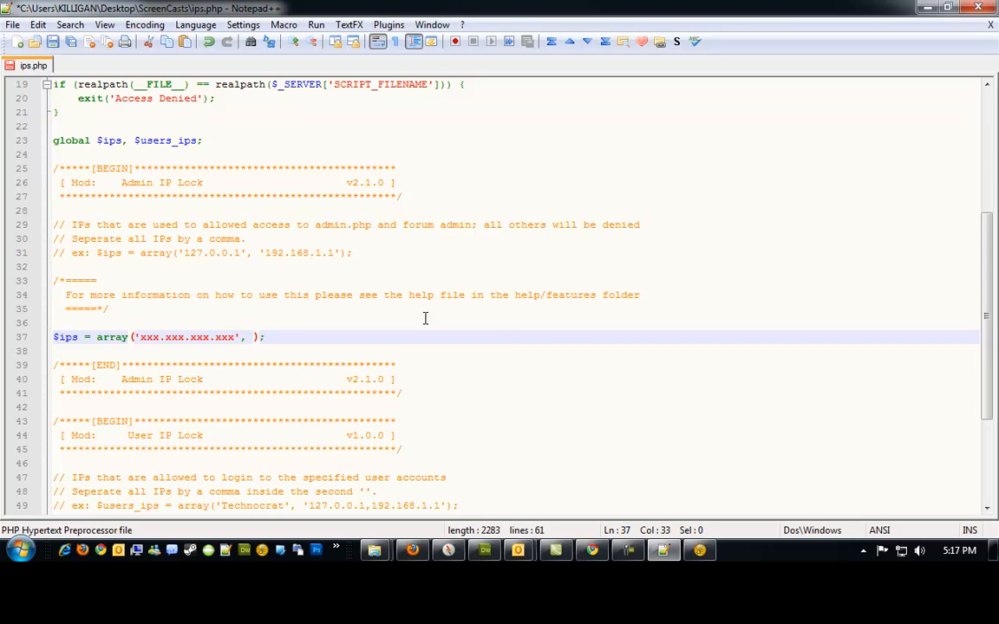
type(", ''")
key("Left")
type("000.111.222.333")
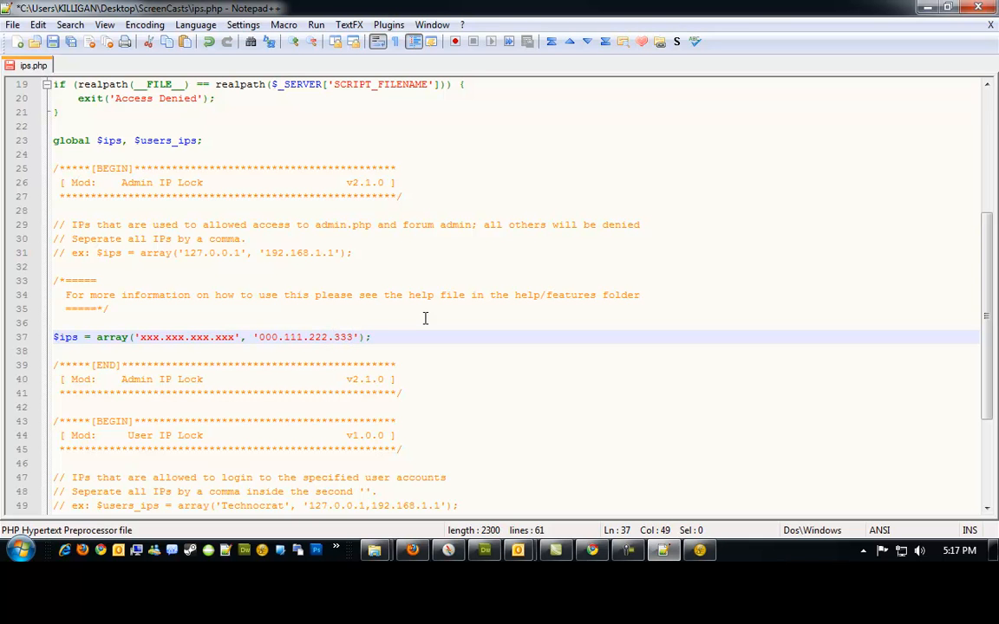
left_click(50, 337)
type("//")
Uncomment the $users_ips = array('name', 'xxx.xxx.xxx.xxx'); line in the User IP Lock section.
scroll(299, 303, "down", 4)
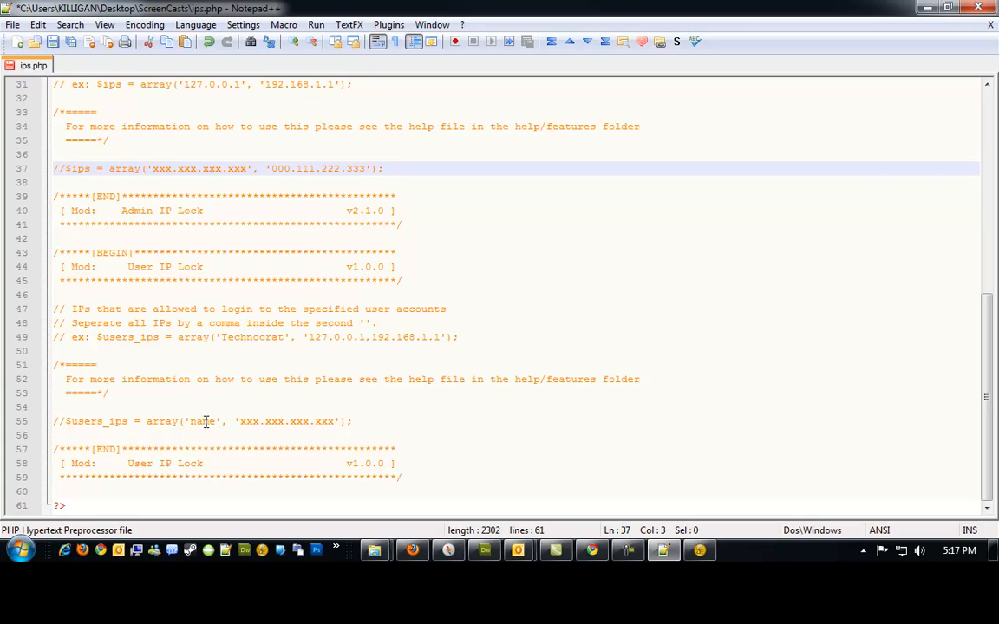
left_click_drag(215, 422, 332, 421)
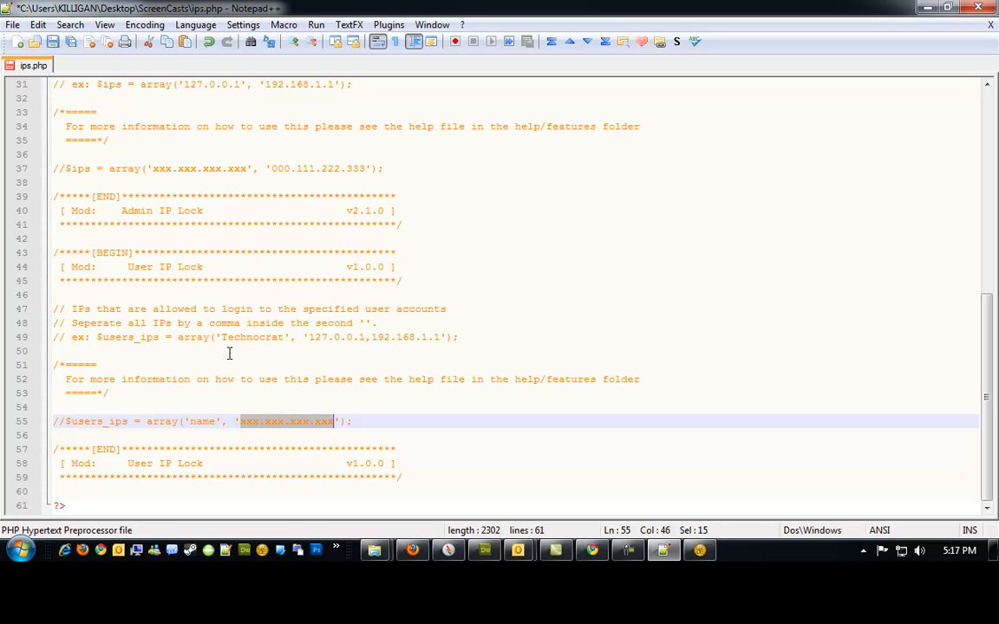
scroll(185, 396, "up", 10)
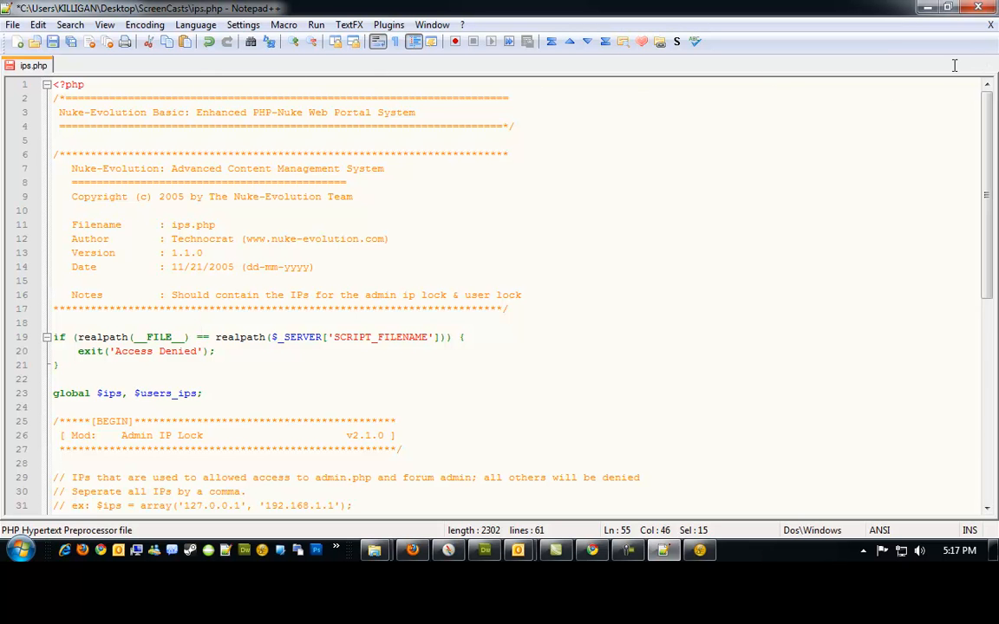
scroll(234, 423, "down", 10)
left_click(68, 421)
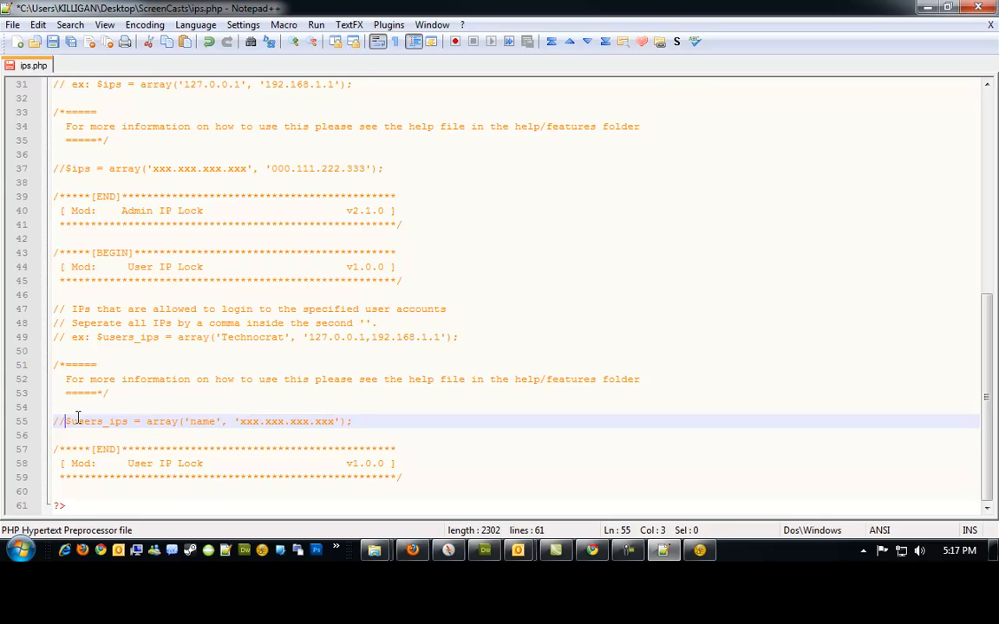
key("BackSpace")
key("BackSpace")
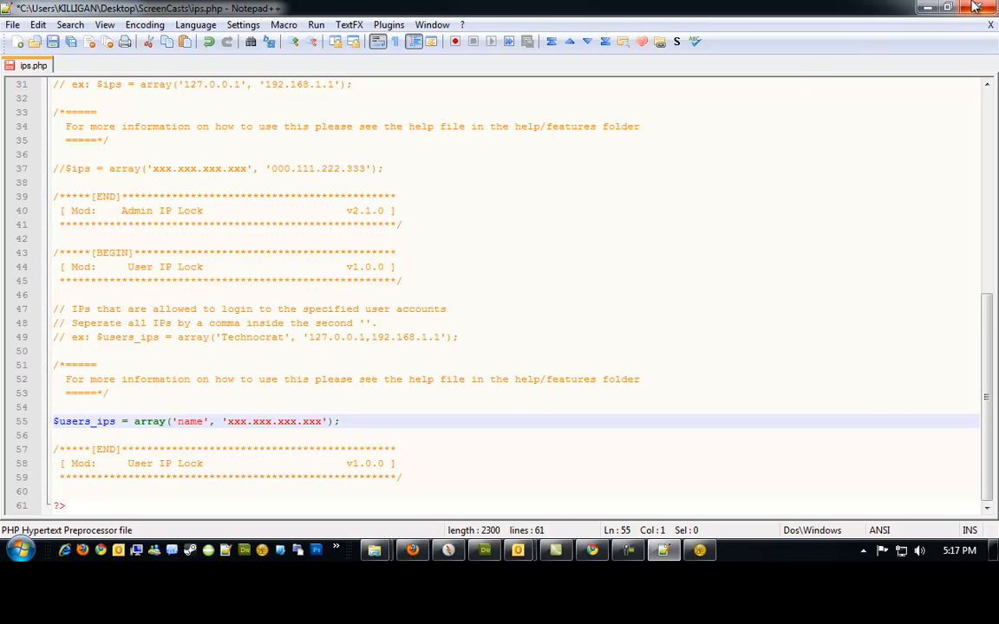
Minimize the ips.php editor, switch to Firefox and open the site's Nuke-Evo administration page.
left_click(927, 7)
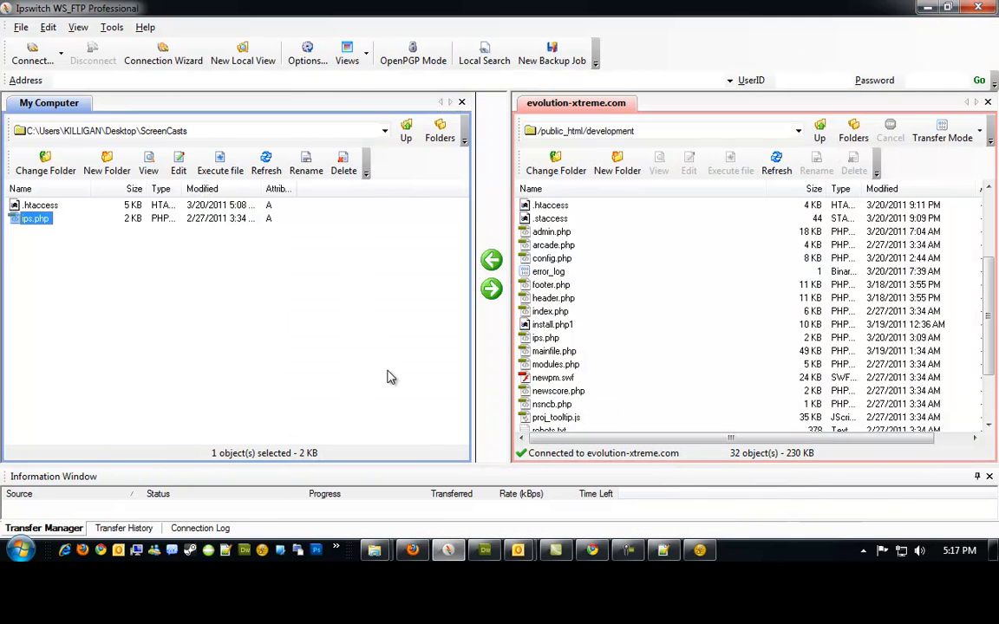
left_click(412, 550)
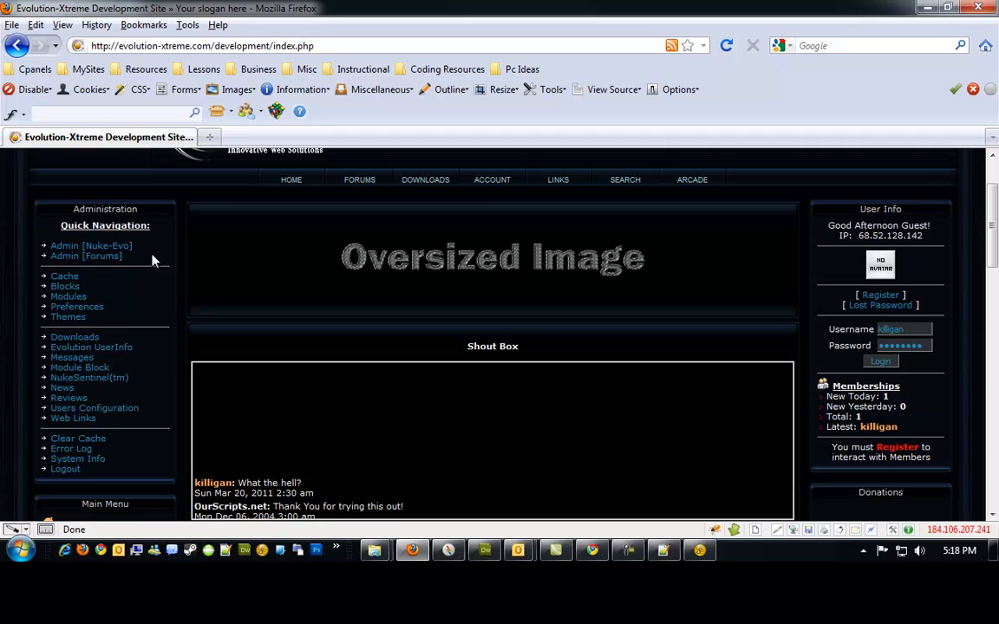
left_click(91, 247)
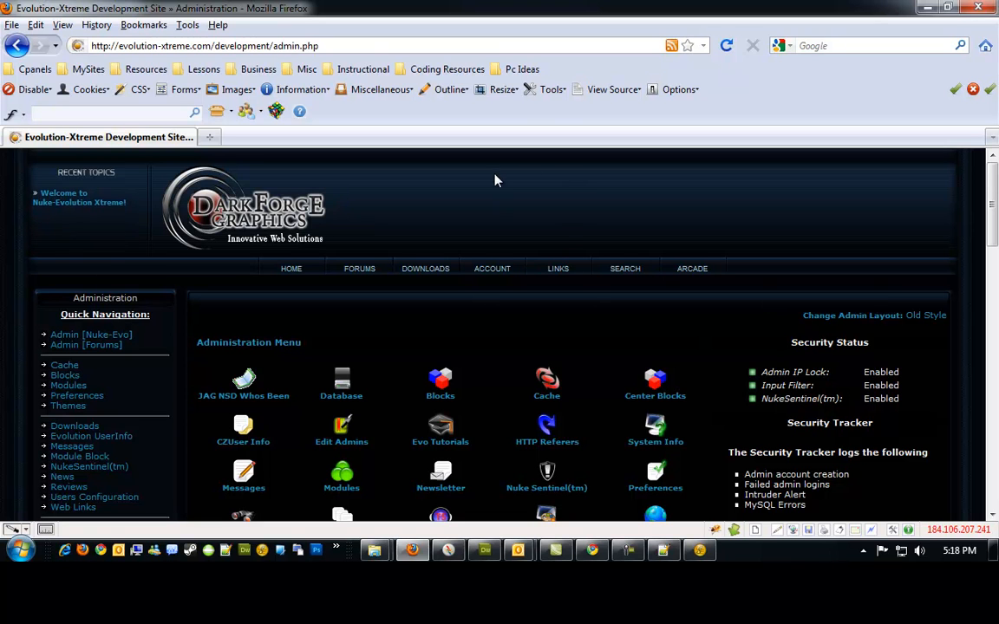
Examine the Admin Tracker log for recorded admin access attempts and return to the site's home page.
scroll(509, 202, "down", 5)
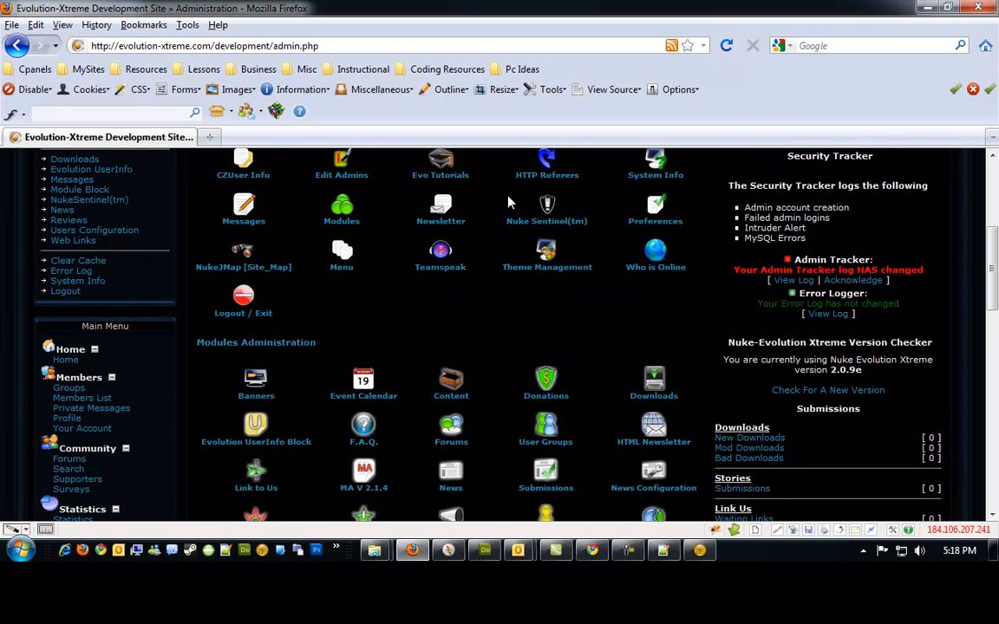
left_click(793, 280)
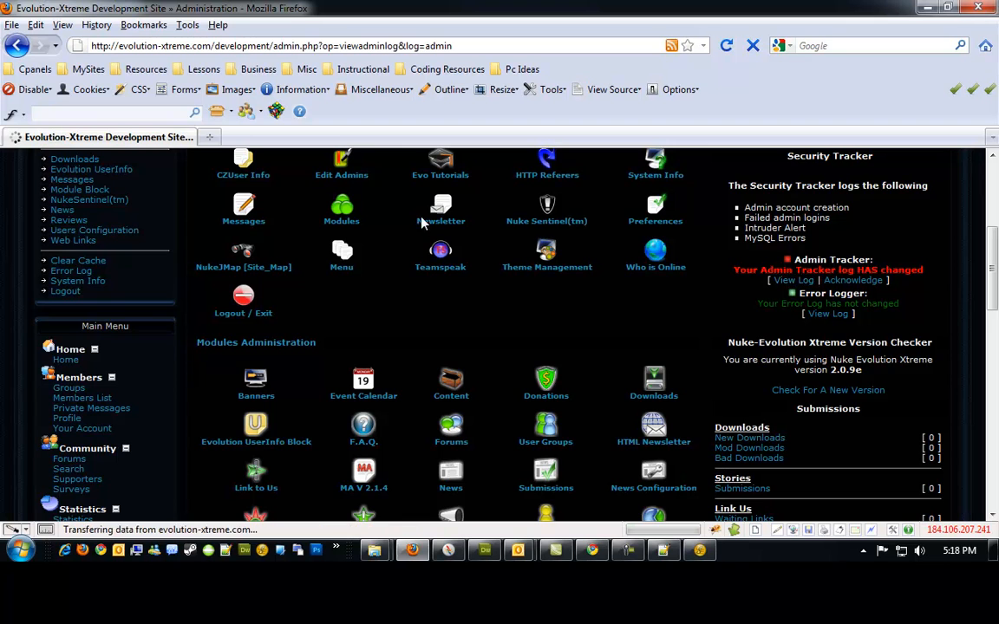
scroll(274, 347, "down", 2)
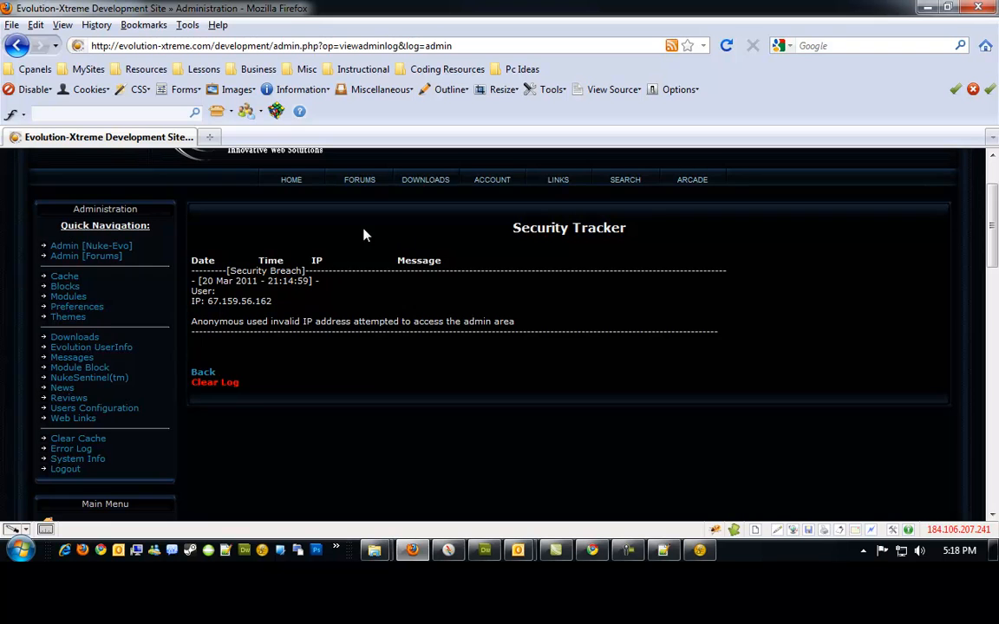
scroll(336, 212, "up", 2)
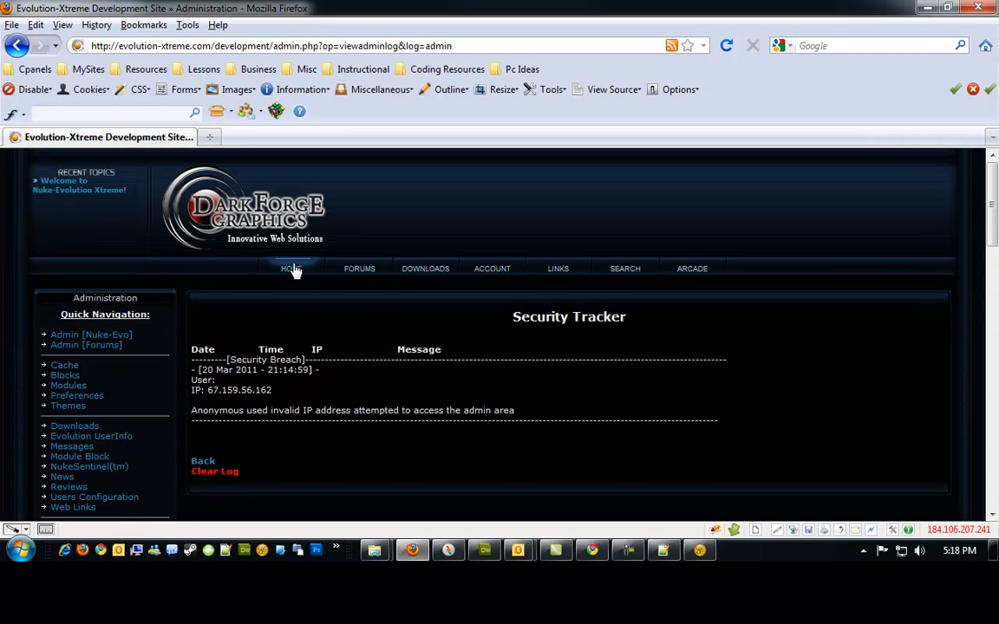
left_click(293, 270)
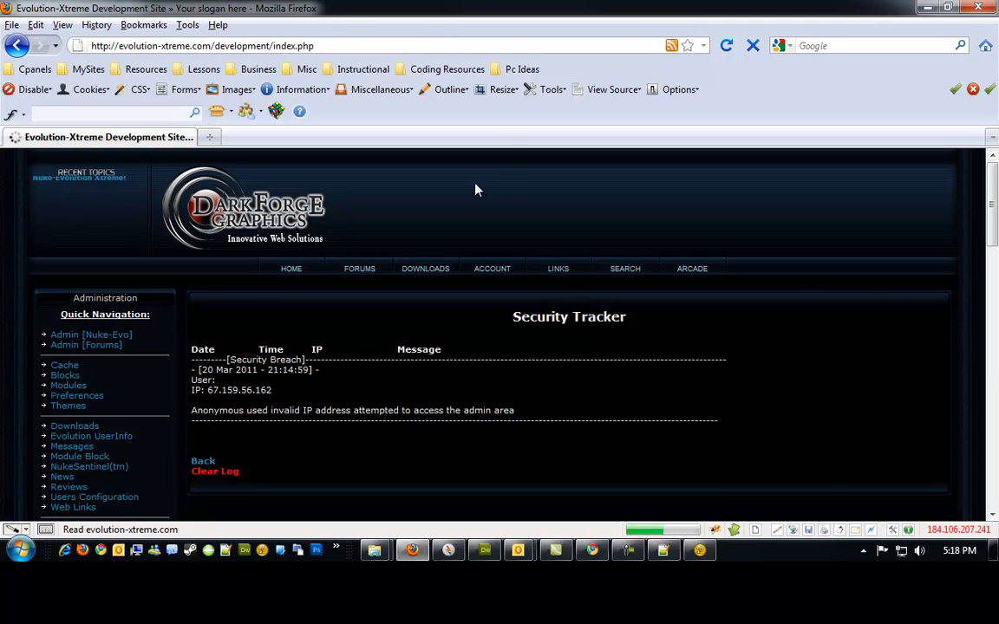